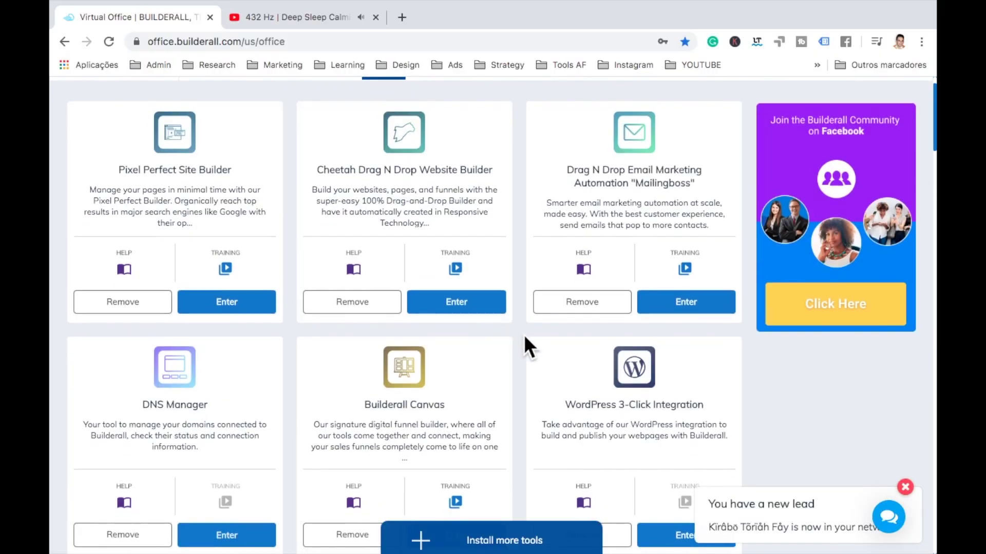
drag(559, 406, 616, 402)
drag(697, 385, 550, 403)
click(513, 397)
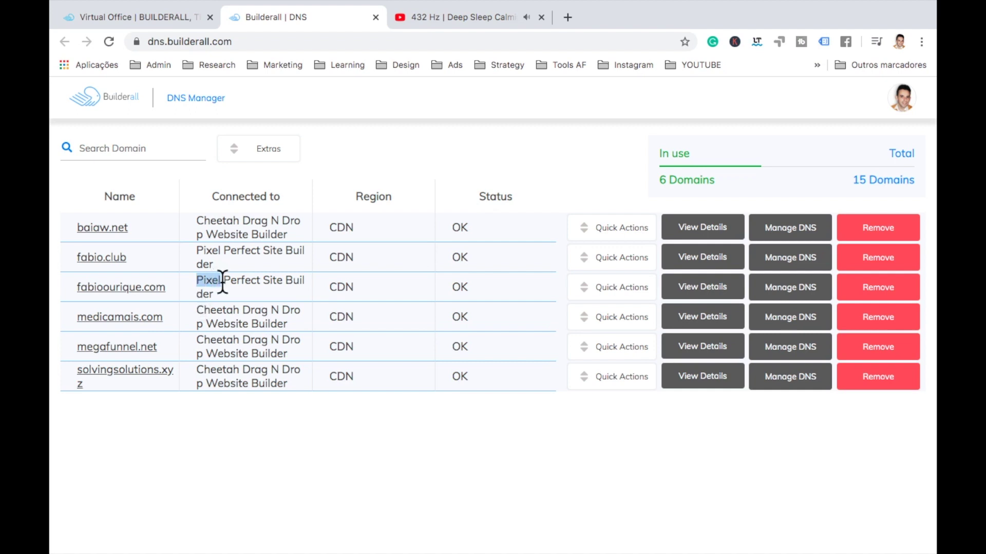
drag(223, 283, 240, 292)
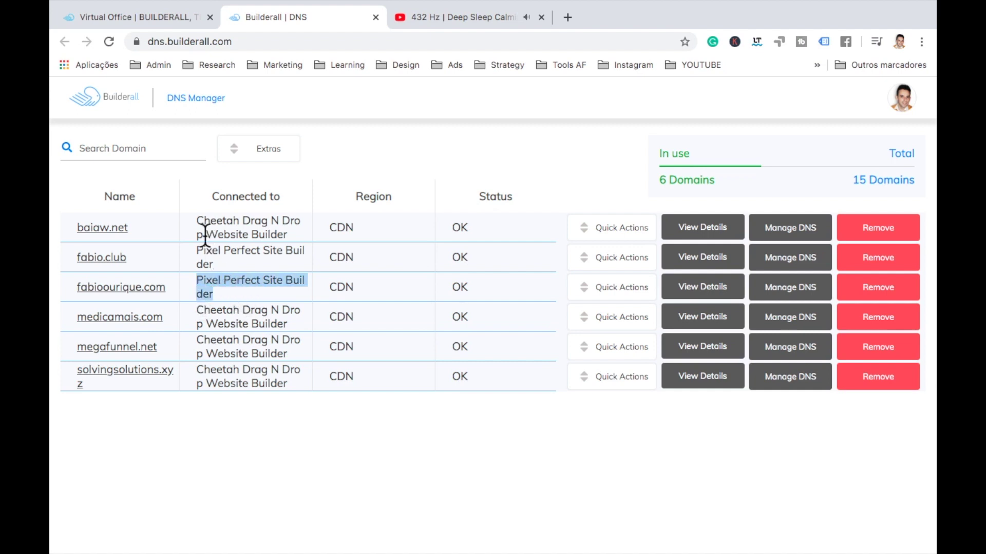
drag(196, 220, 292, 237)
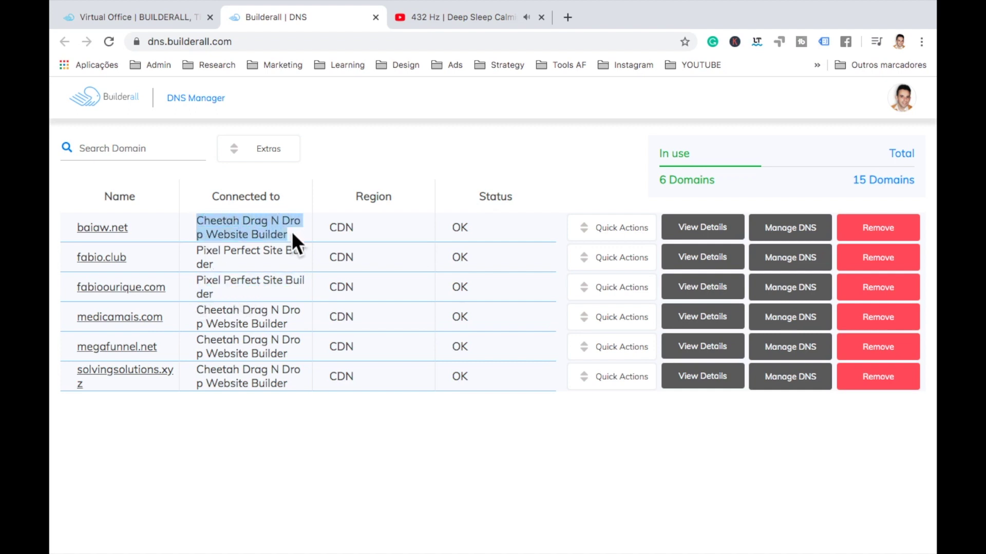
double_click(457, 227)
key(ctrl+w)
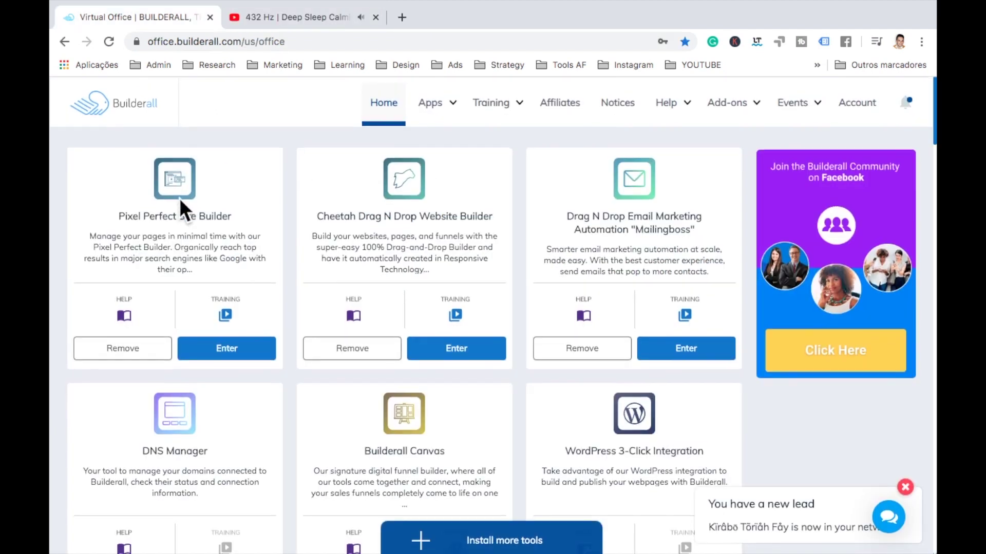
click(212, 353)
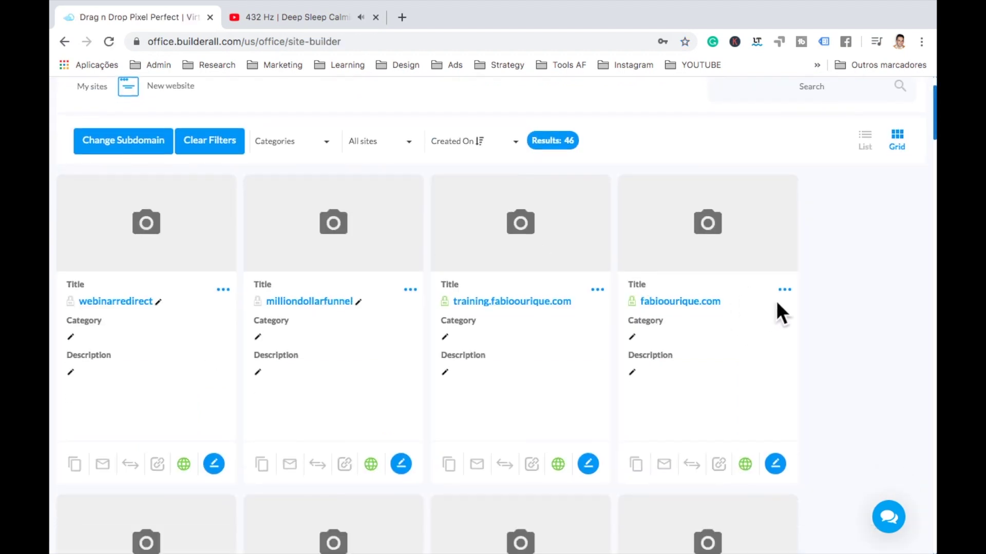
click(784, 290)
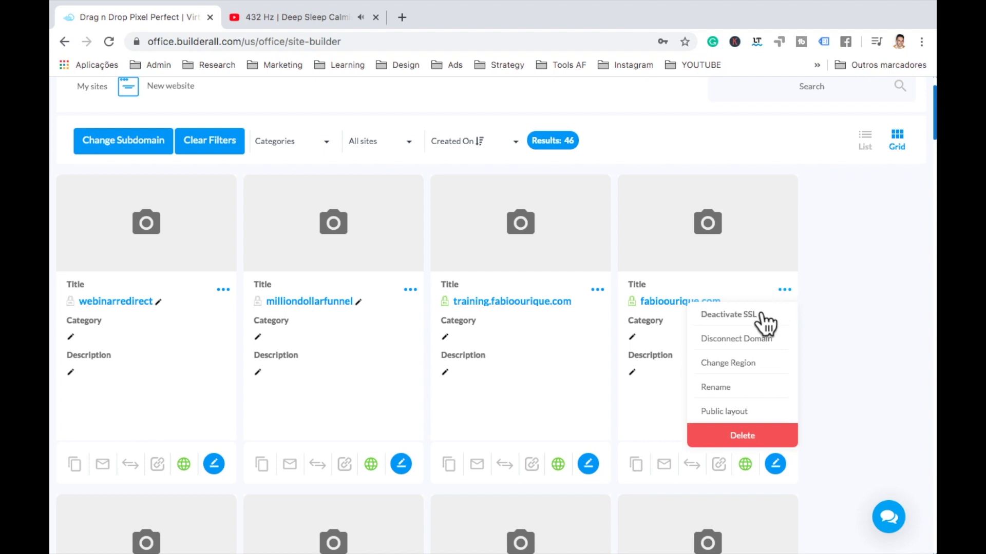
click(824, 261)
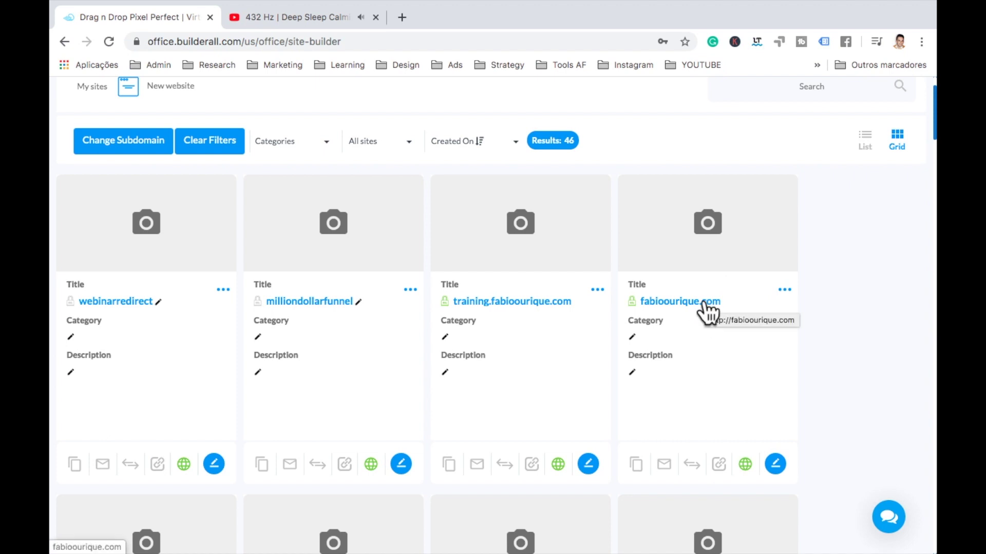
scroll(707, 308, up, 2)
click(133, 107)
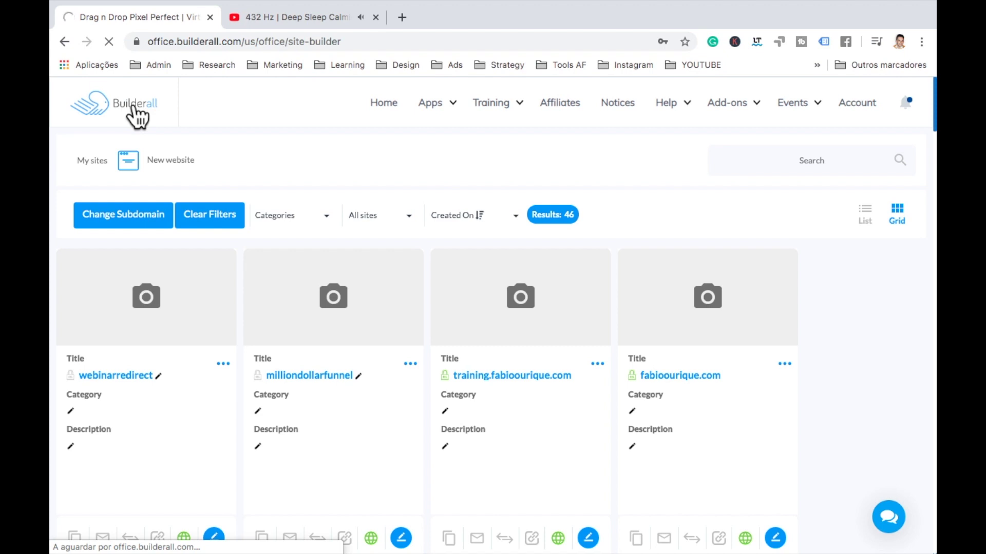
scroll(521, 323, down, 5)
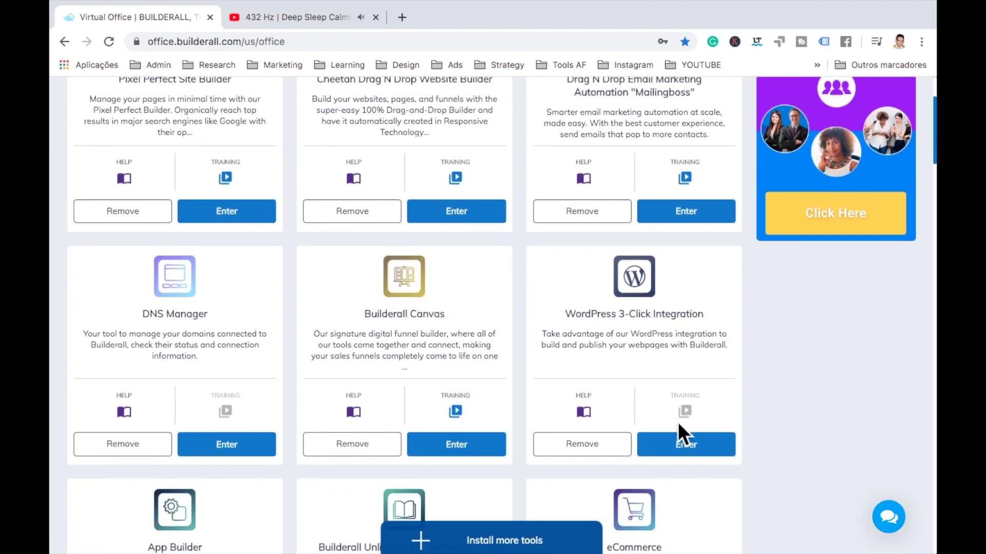
Step: Open the WordPress 3-Click Integration builder, start a new website and look at the free-subdomain option
click(680, 441)
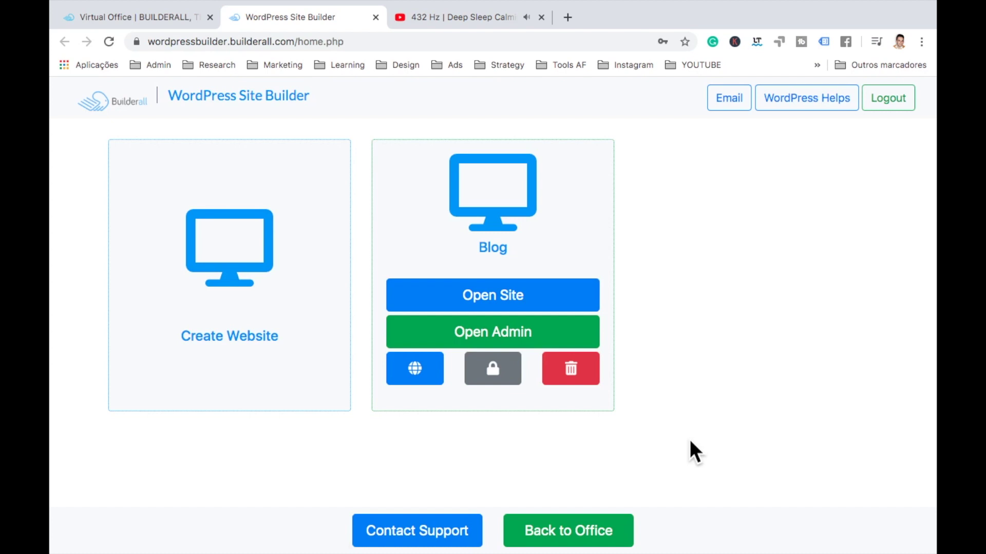
click(239, 295)
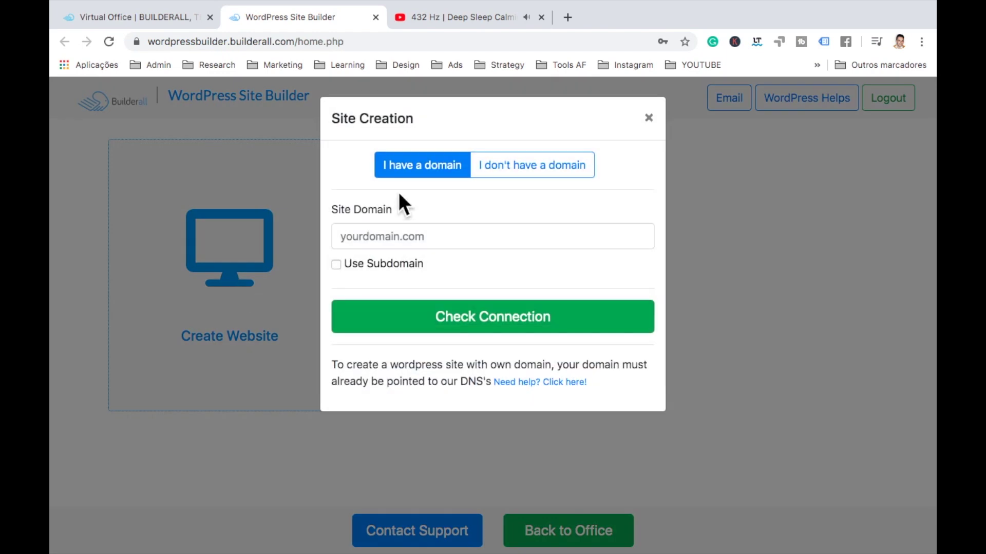
click(495, 162)
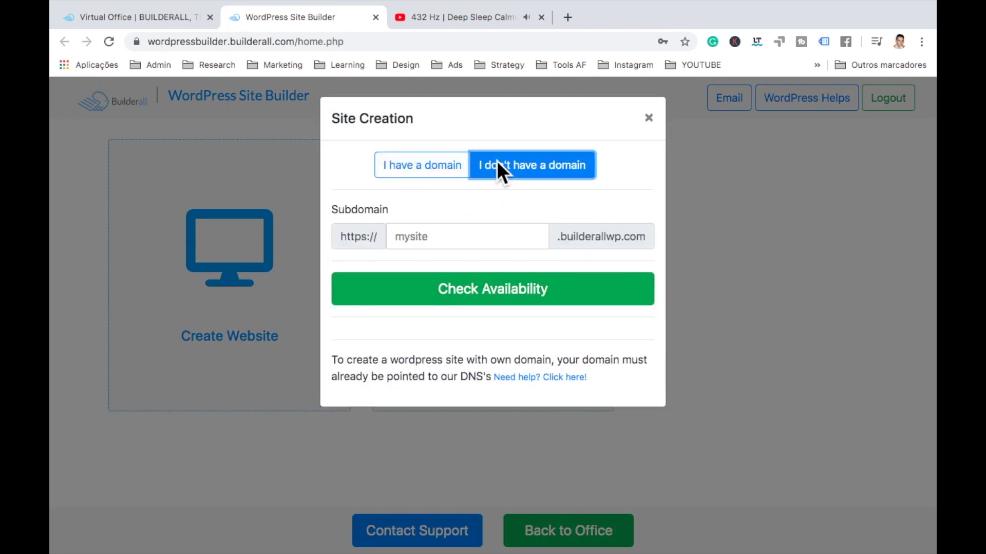
click(412, 235)
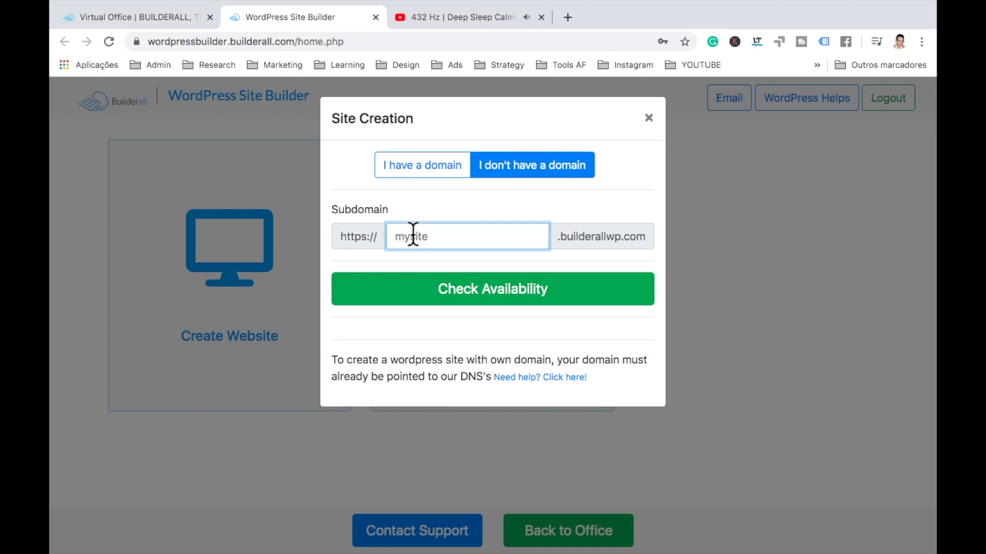
drag(553, 234, 647, 236)
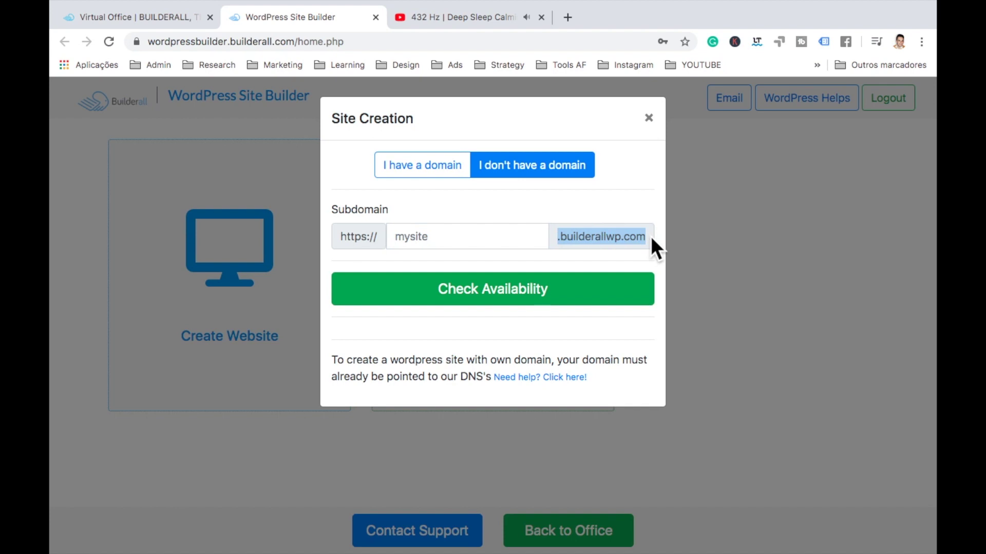
Step: Switch back to an existing domain, then enter and clear the user's own domain in Site Domain
click(505, 245)
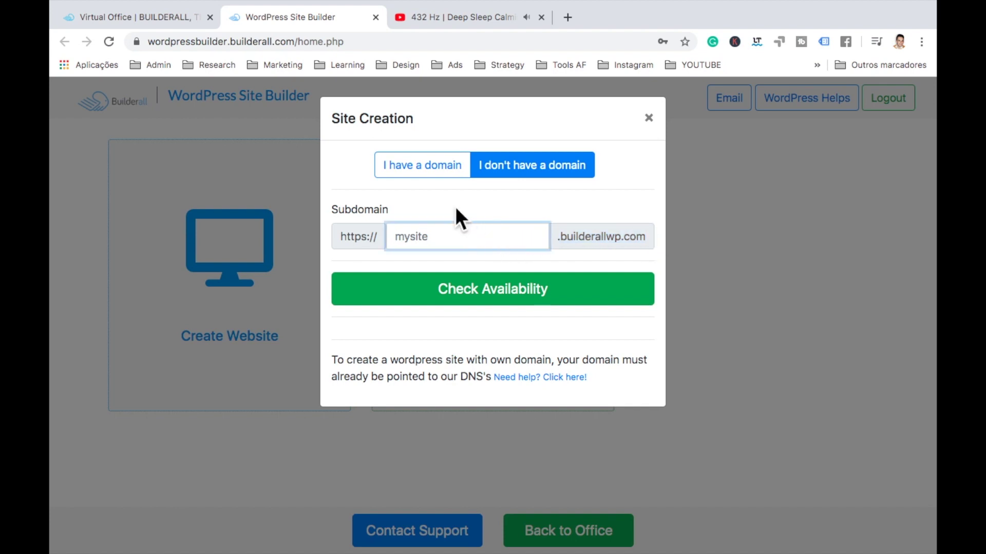
click(433, 164)
click(369, 248)
text(fabio)
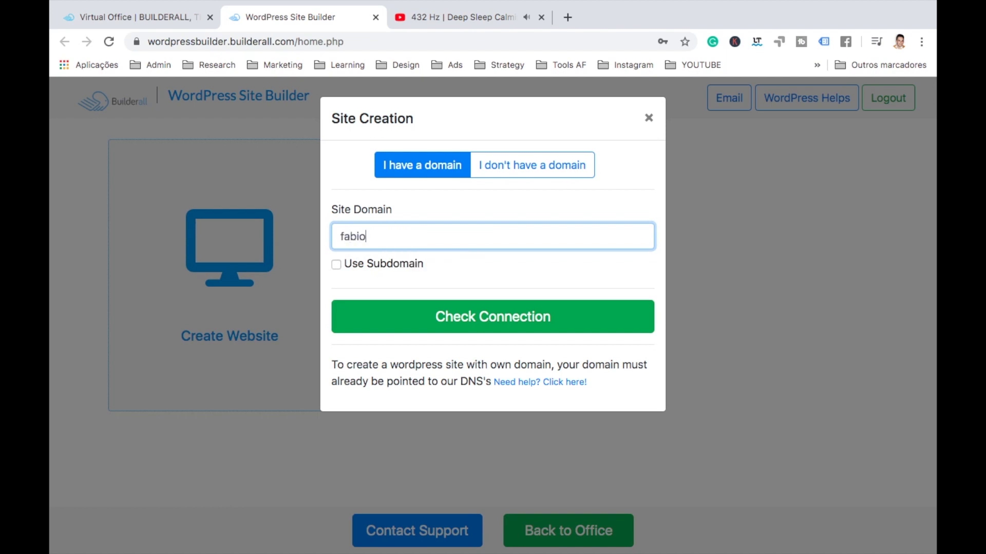
text(ourique.com)
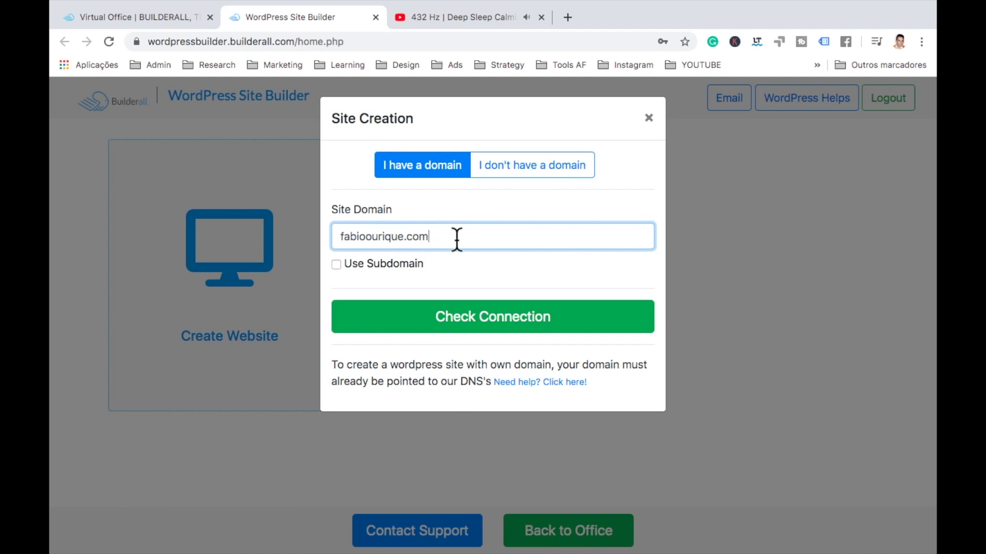
key(ctrl+a)
key(BackSpace)
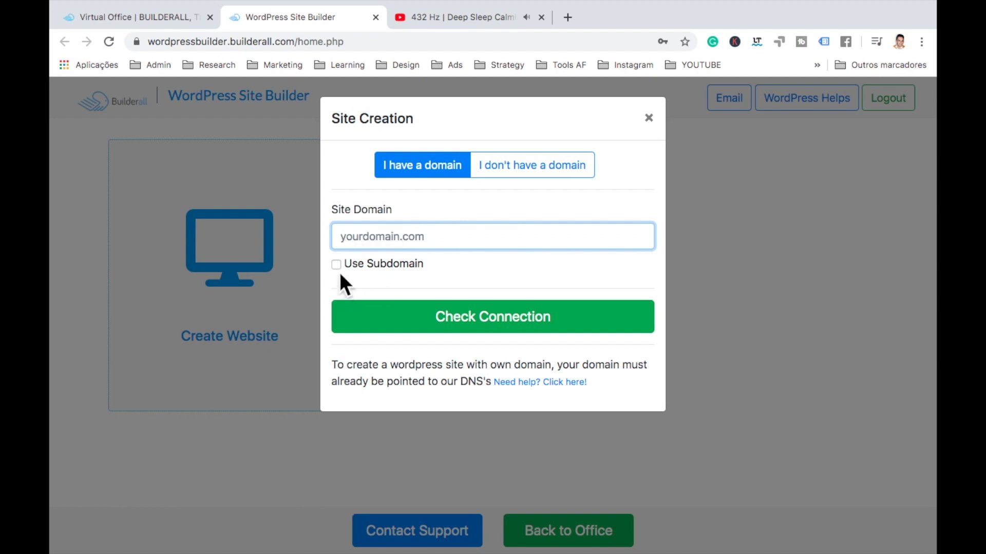
Step: Use subdomain 'wordpress' on the user's own domain and check the connection
click(335, 265)
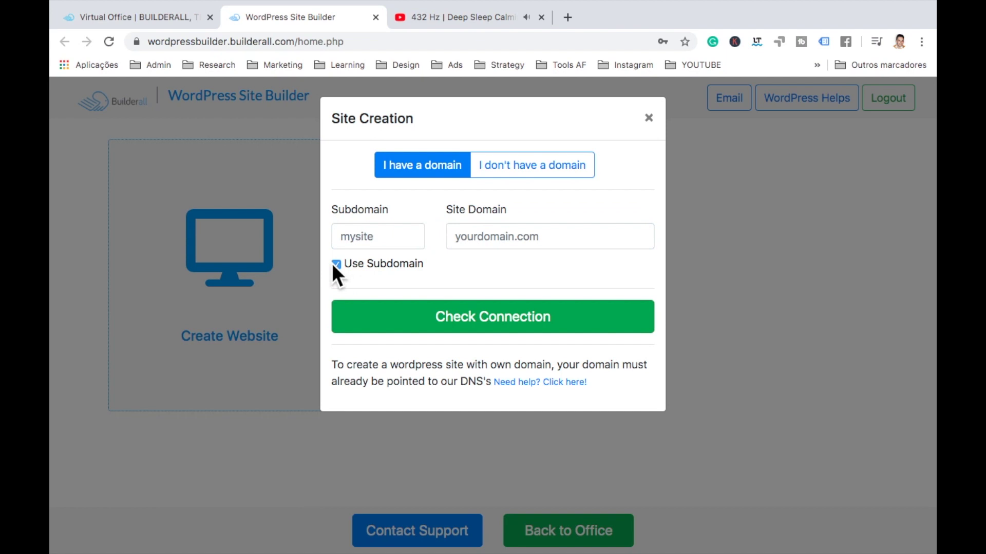
click(374, 237)
text(word)
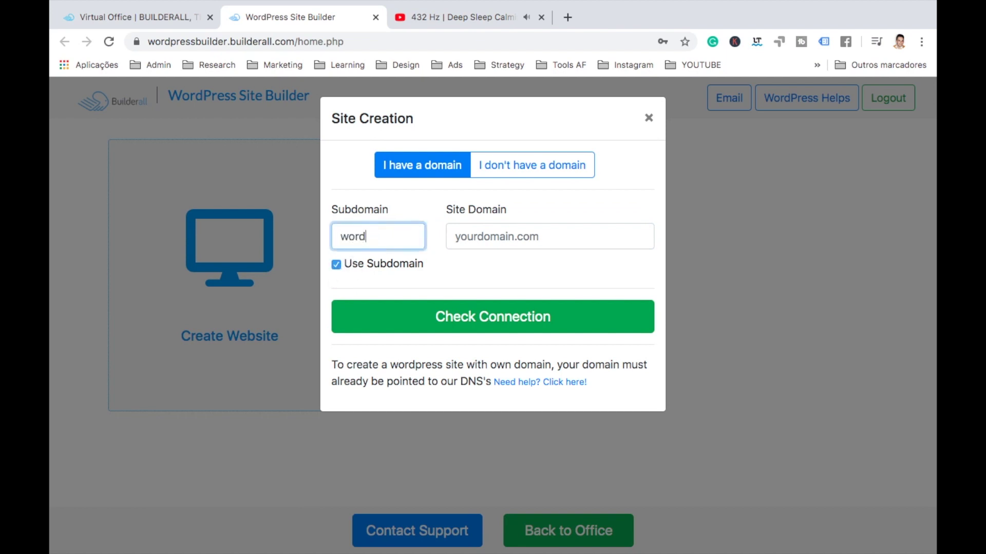
text(press)
click(491, 237)
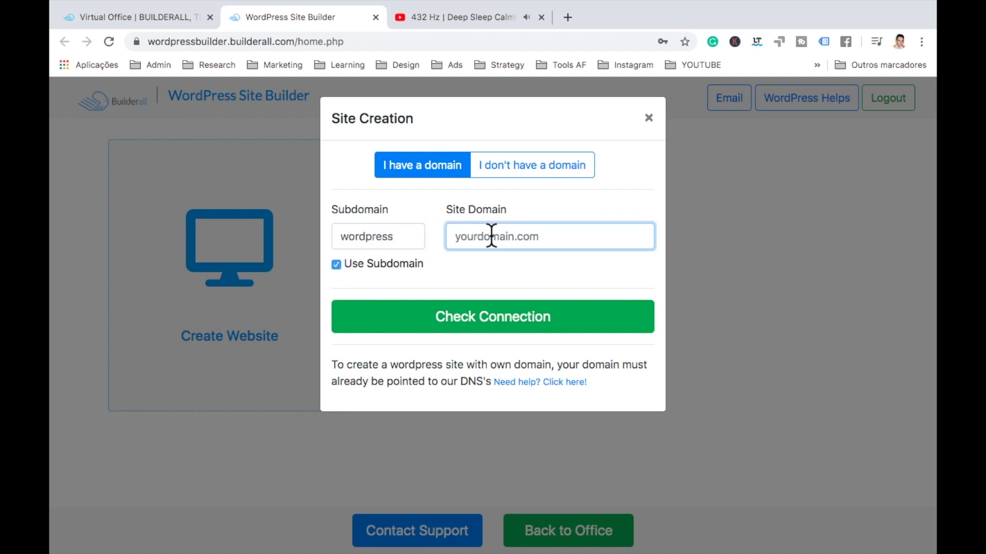
text(fabioourique.com)
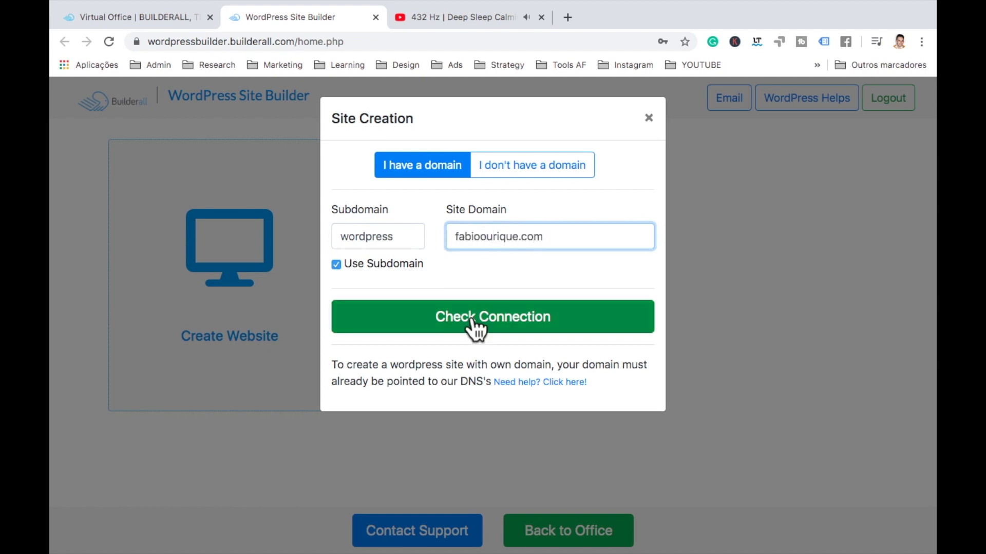
click(473, 321)
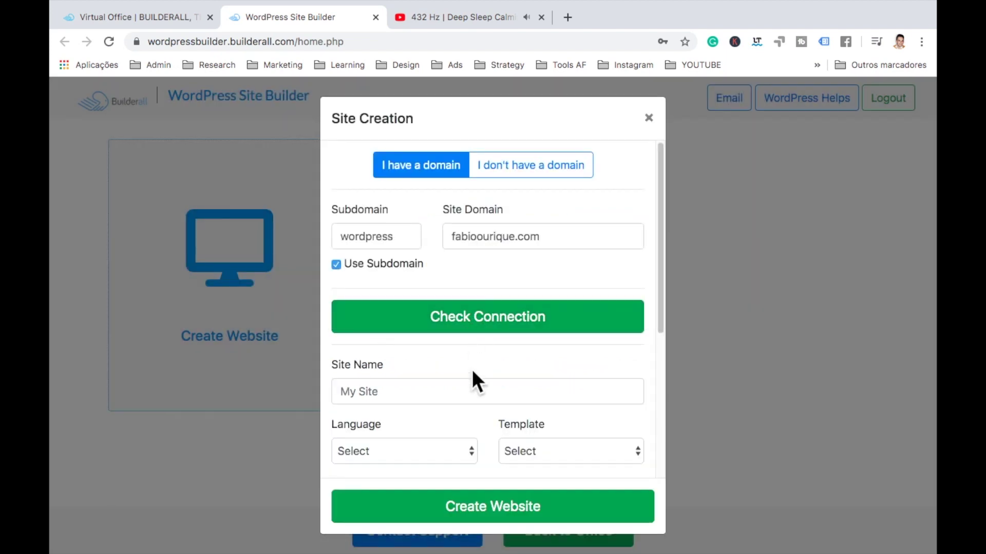
Step: Give the site a name, set its language to English and choose the Default template
scroll(472, 369, down, 3)
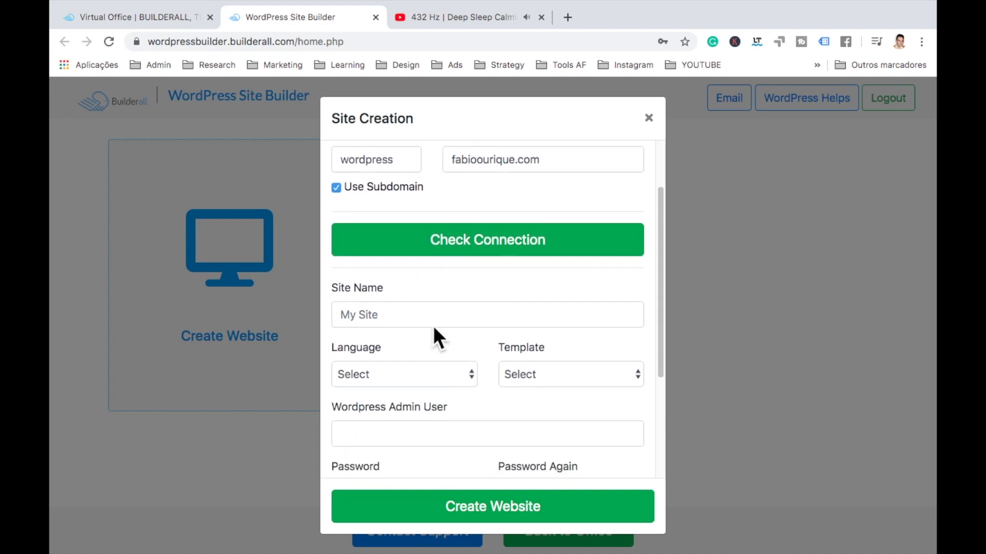
click(423, 315)
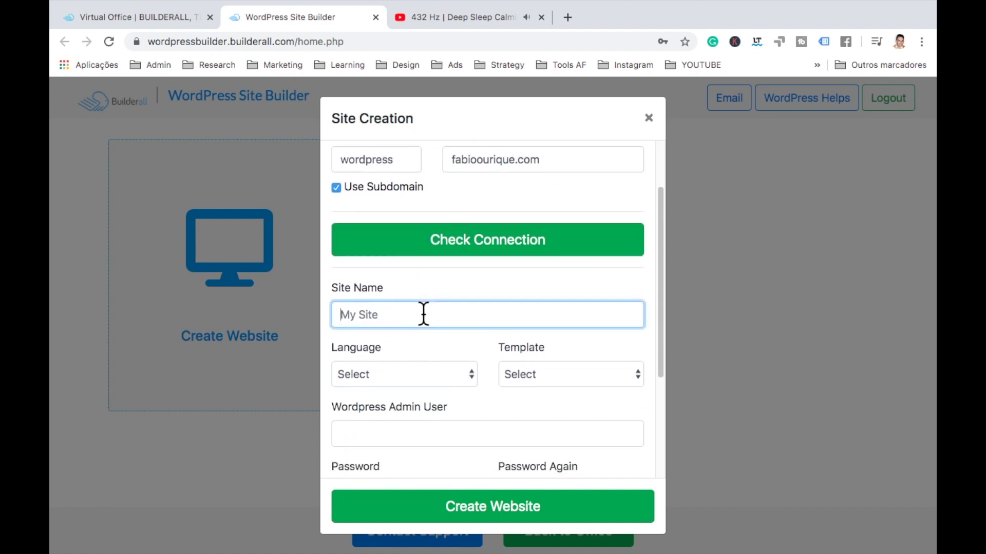
text(Wordpress Site)
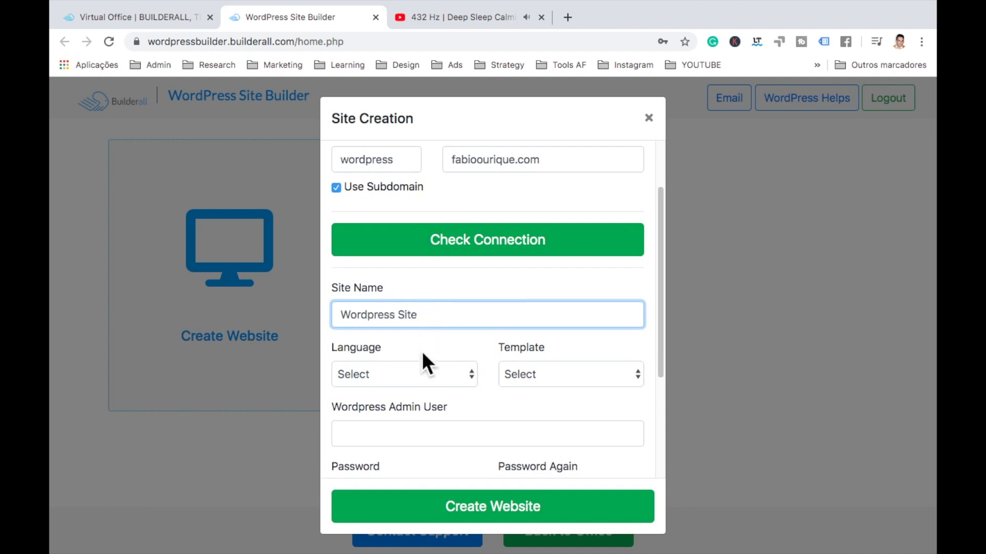
click(424, 370)
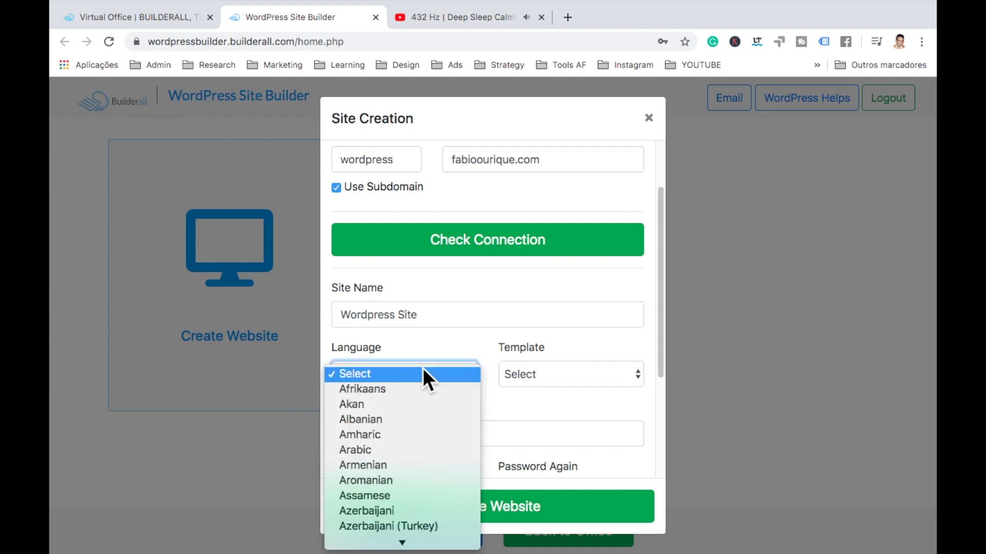
scroll(423, 368, down, 3)
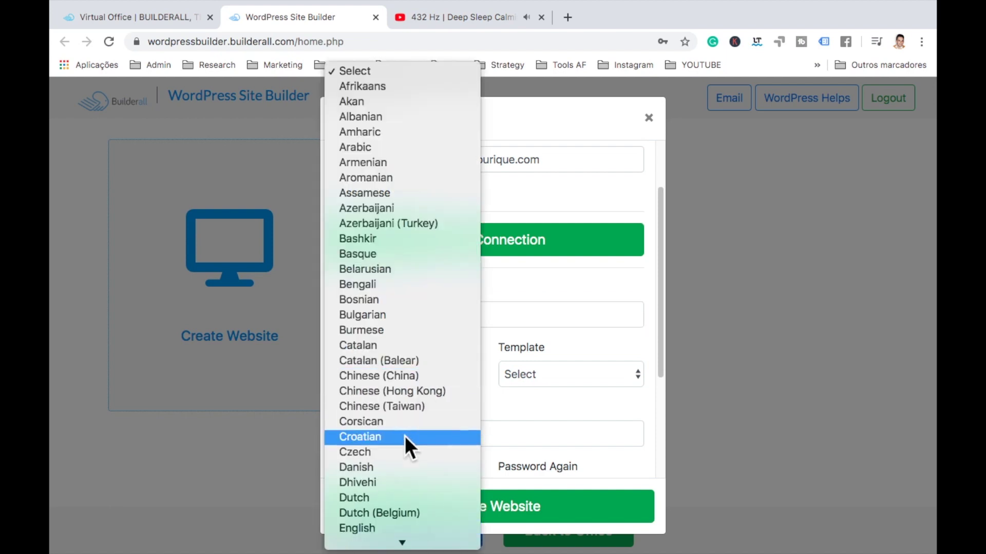
click(374, 529)
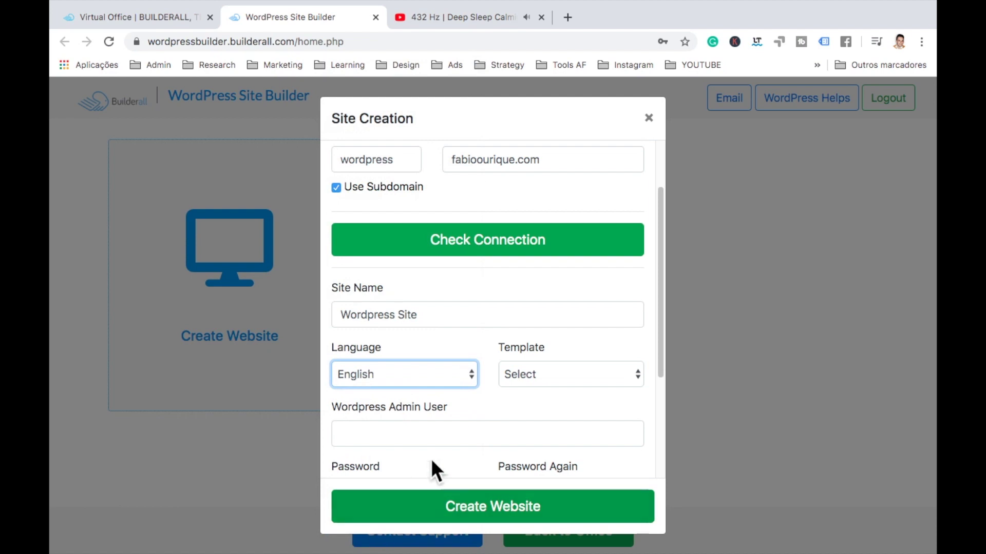
click(537, 378)
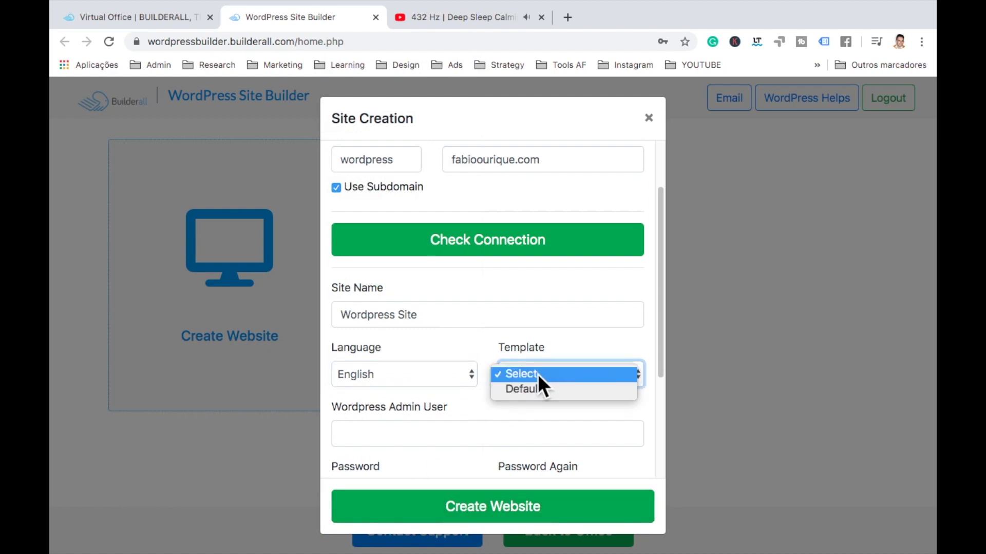
click(536, 389)
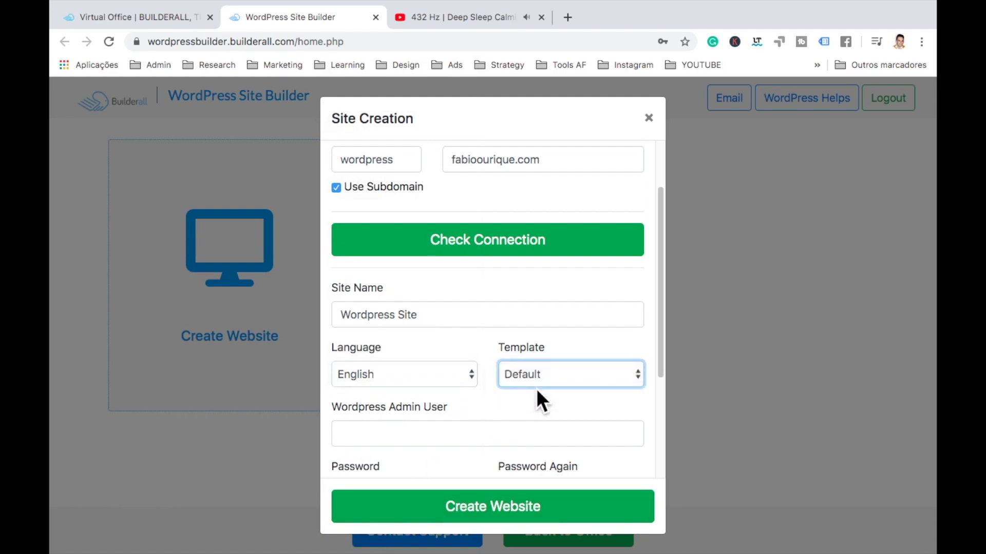
Step: Enter the WordPress admin username and password twice, then create the website
scroll(537, 391, down, 3)
click(443, 337)
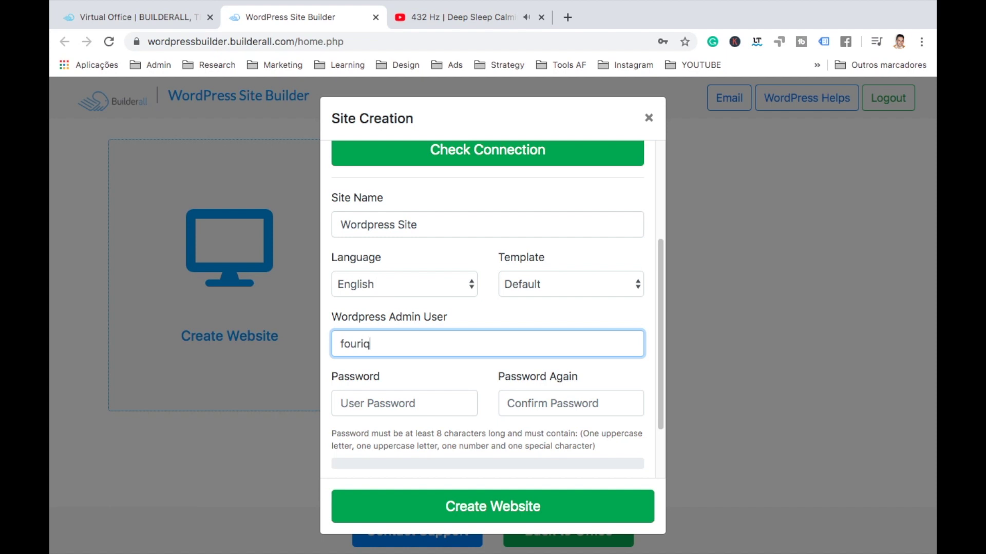
scroll(369, 282, down, 2)
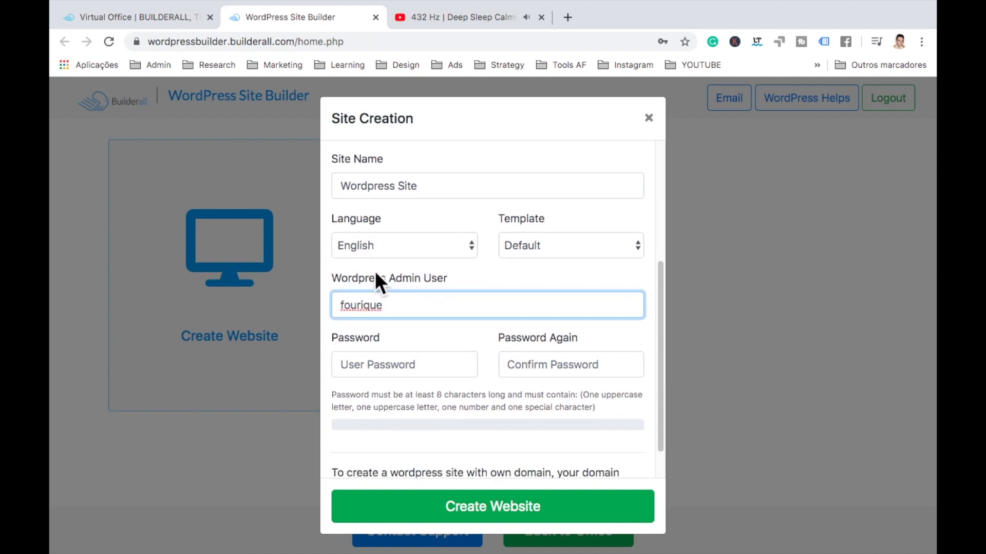
click(364, 363)
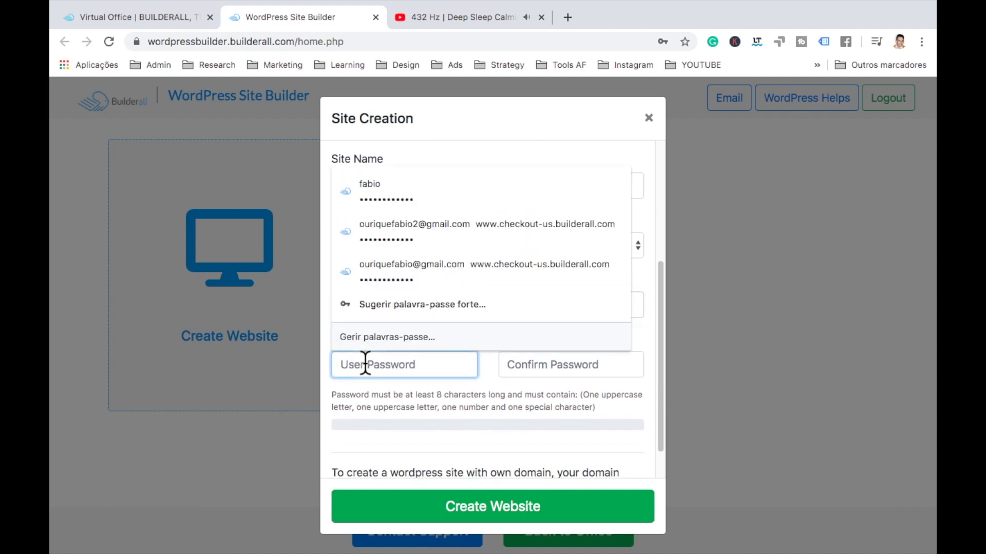
text(•••••••••)
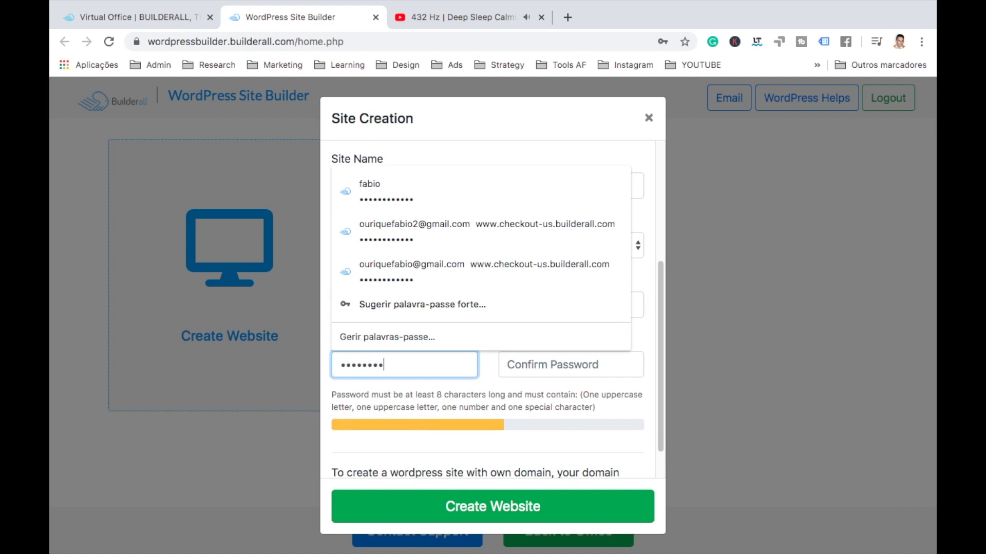
click(518, 366)
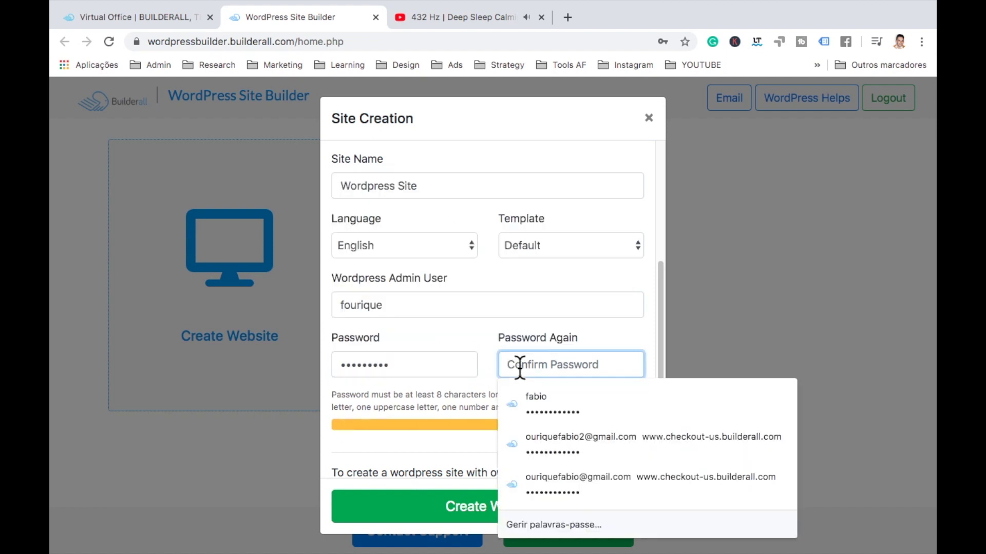
text(••)
scroll(460, 371, down, 1)
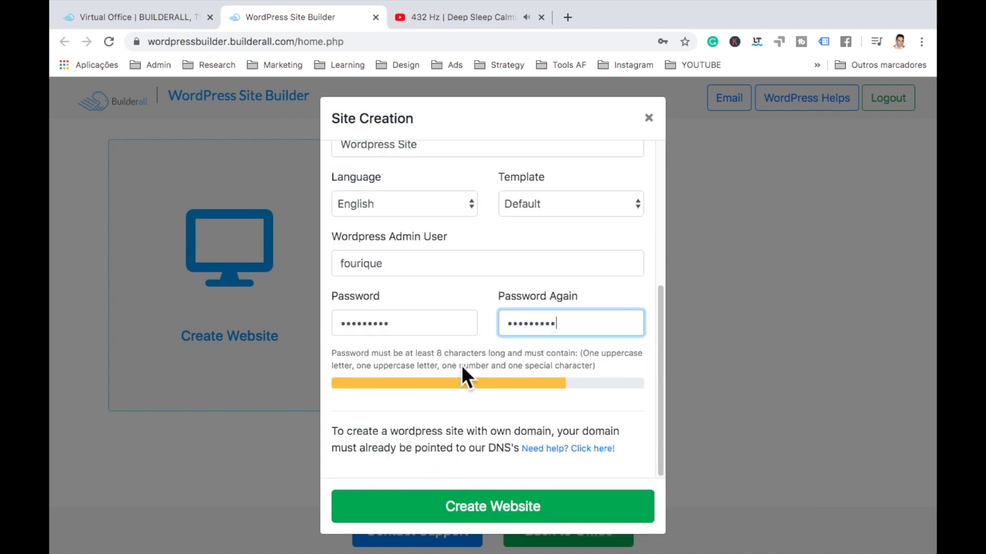
click(491, 494)
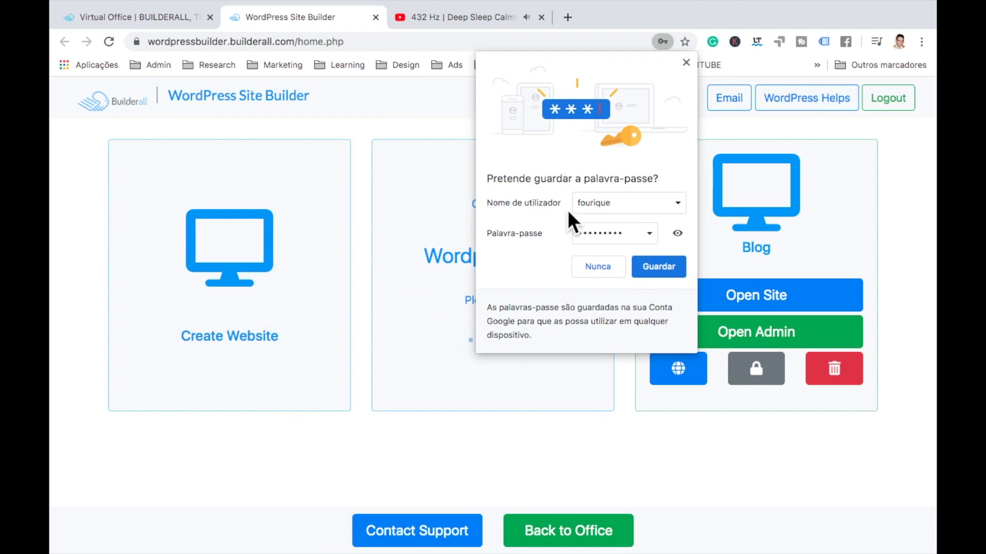
Step: Dismiss the browser's save-password popup while the site finishes building
click(686, 61)
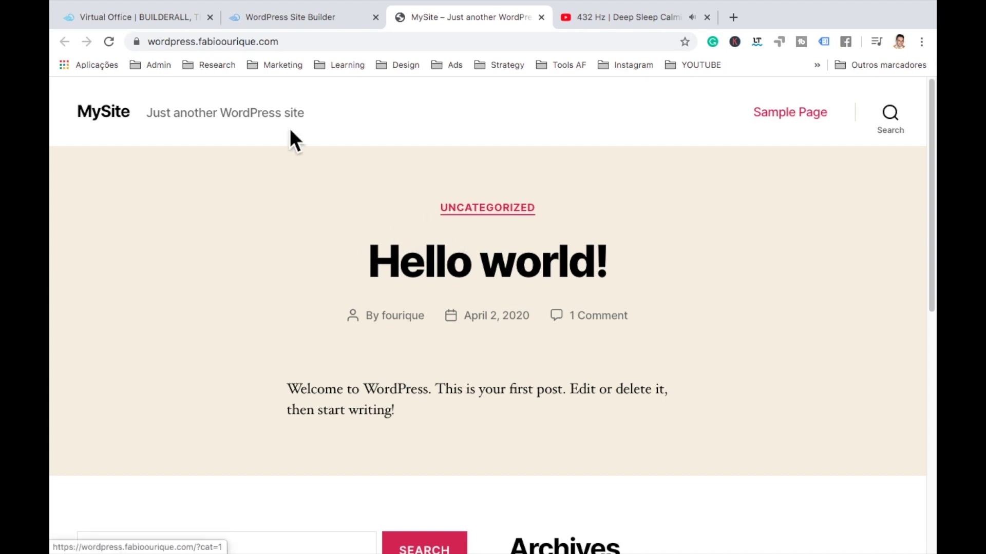
Step: Select the default tagline text on the new site, then close the site's tab
drag(309, 113, 221, 113)
double_click(222, 112)
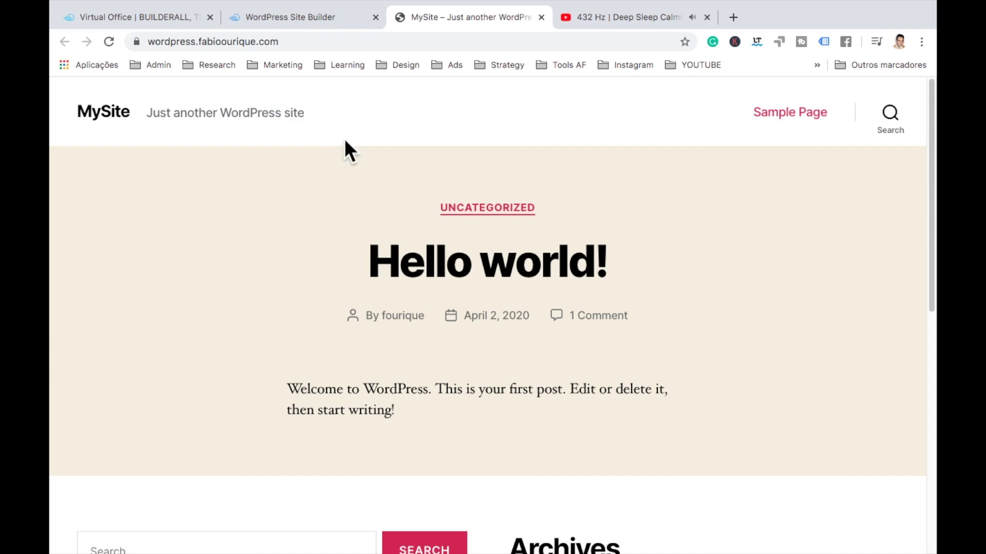
click(541, 17)
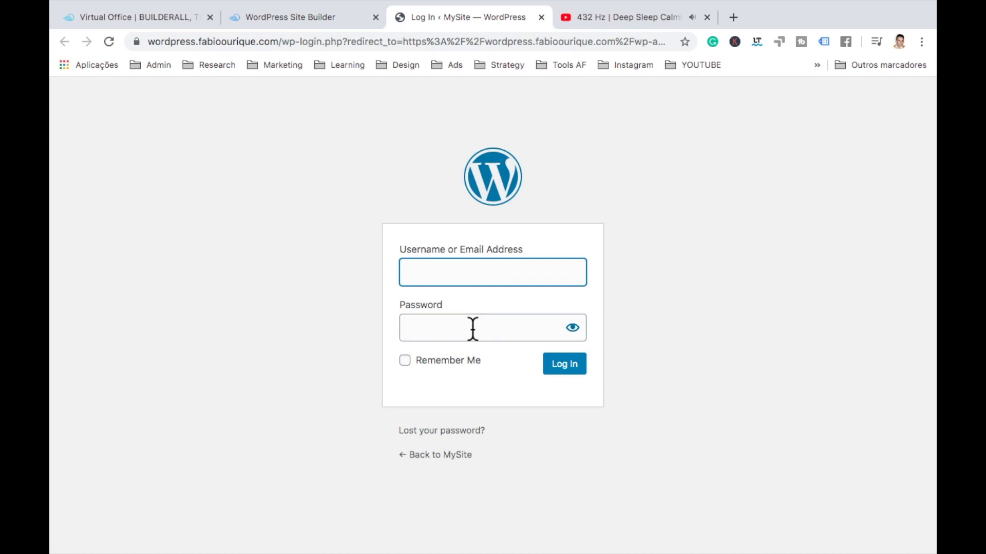
Step: Log in to WordPress admin with the admin username and password, with Remember Me ticked
text(fourique)
click(430, 322)
text(••)
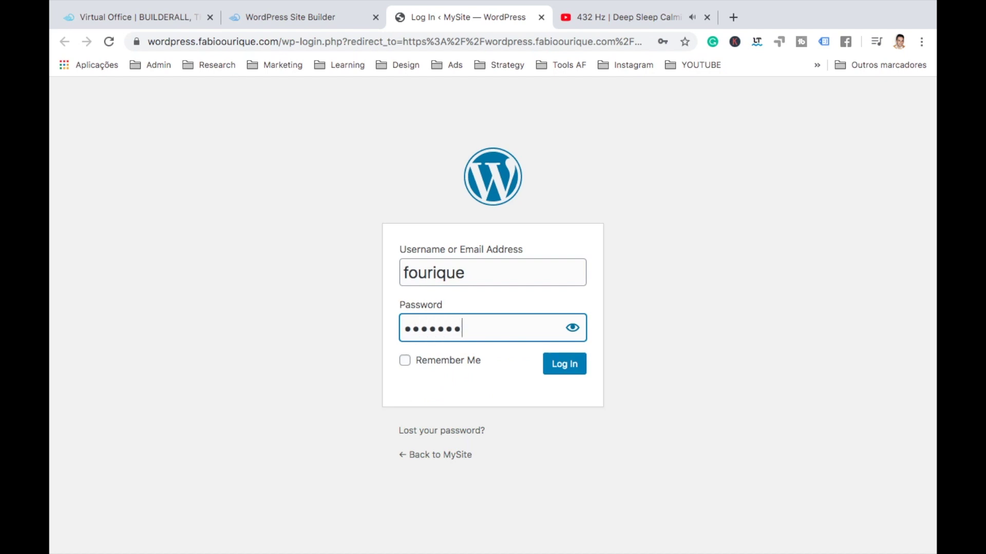
click(404, 360)
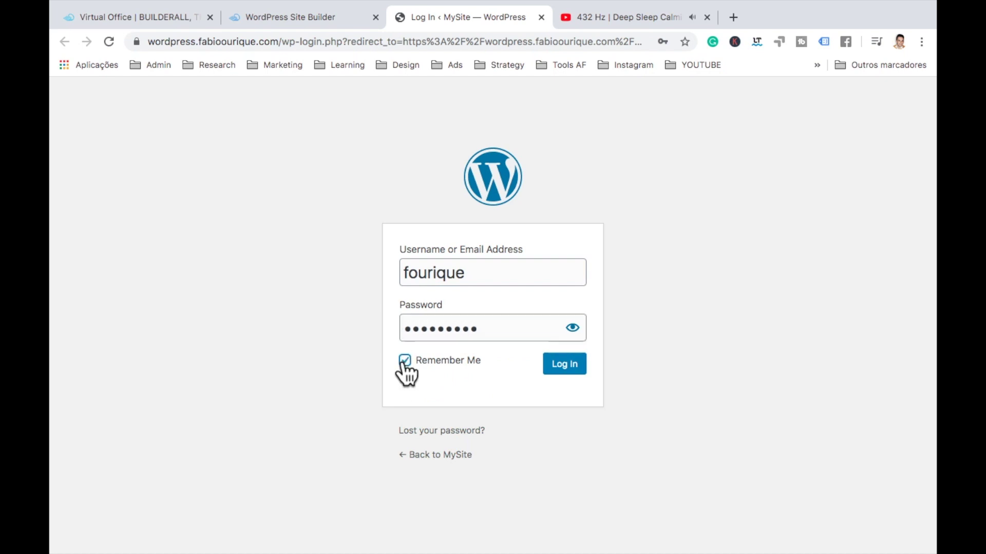
click(556, 364)
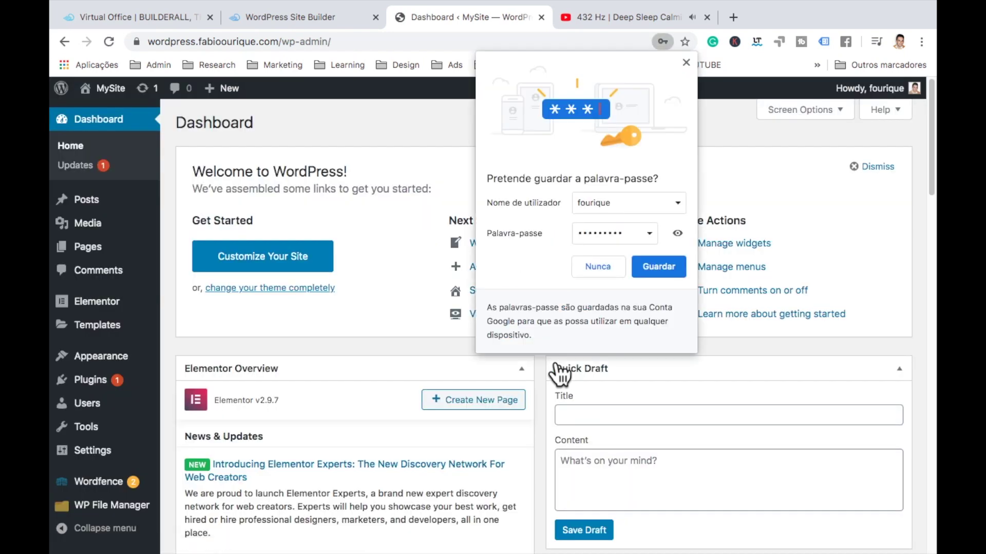
Step: Dismiss the save-password prompt and visit the live site through MySite
click(686, 63)
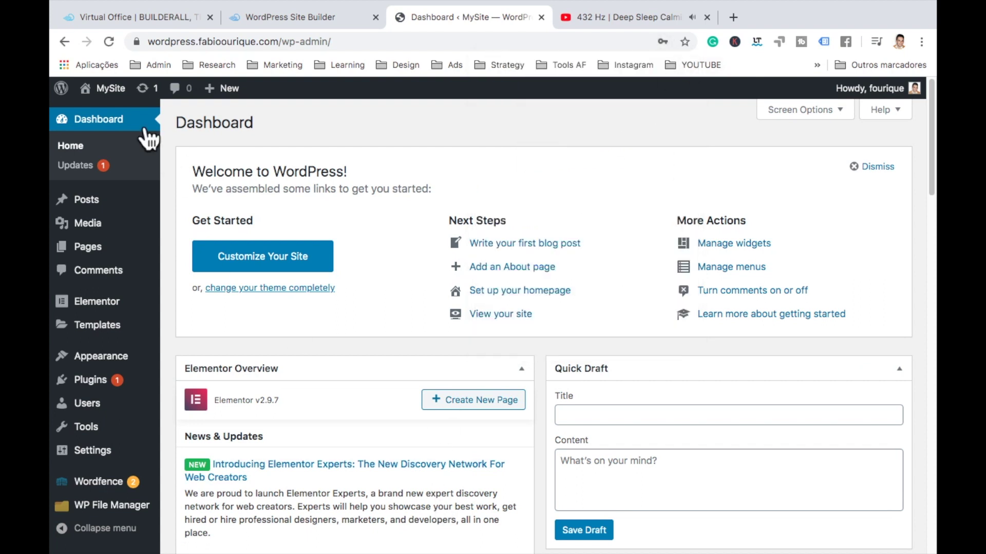
mouse_move(116, 95)
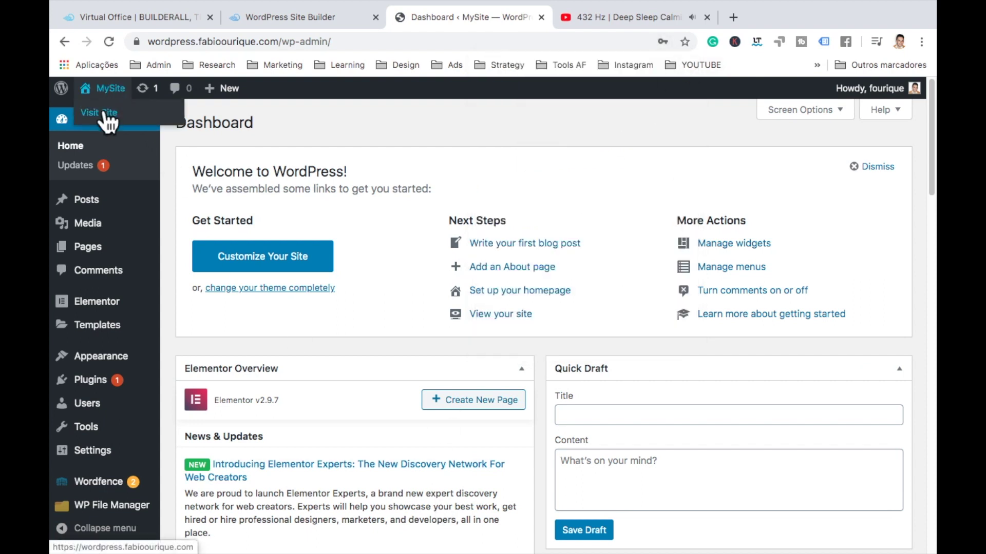
click(102, 113)
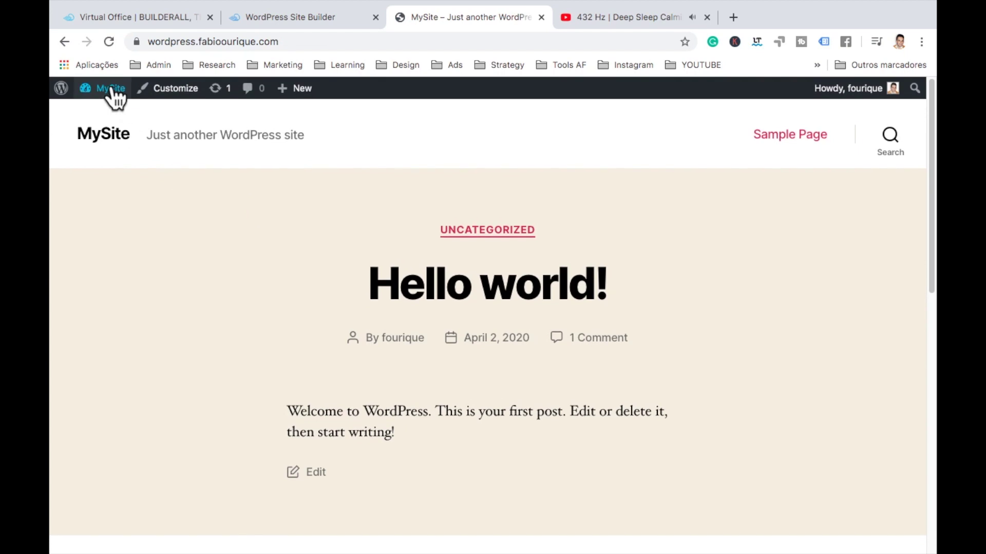
Step: Return to the Dashboard via MySite and go to change the theme completely
mouse_move(111, 95)
click(113, 114)
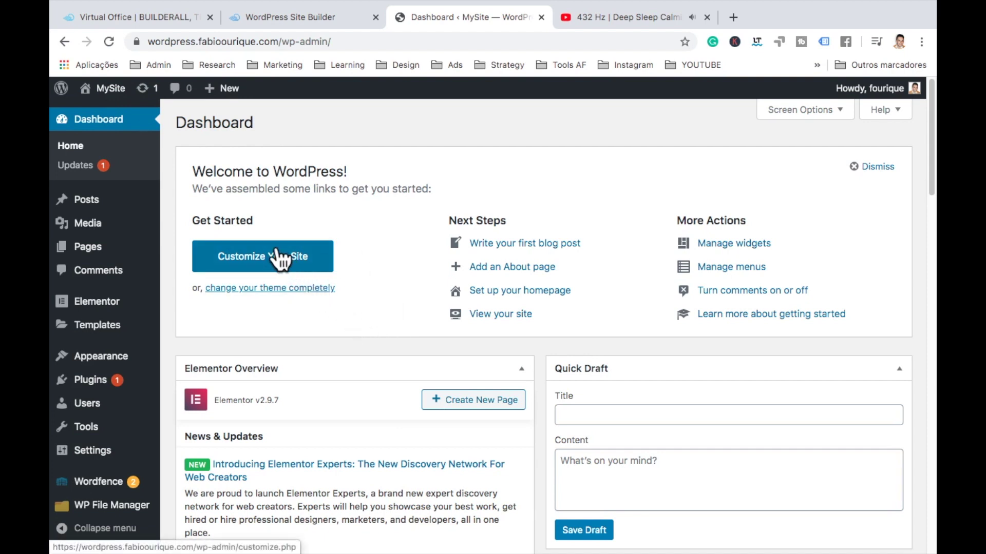
click(241, 291)
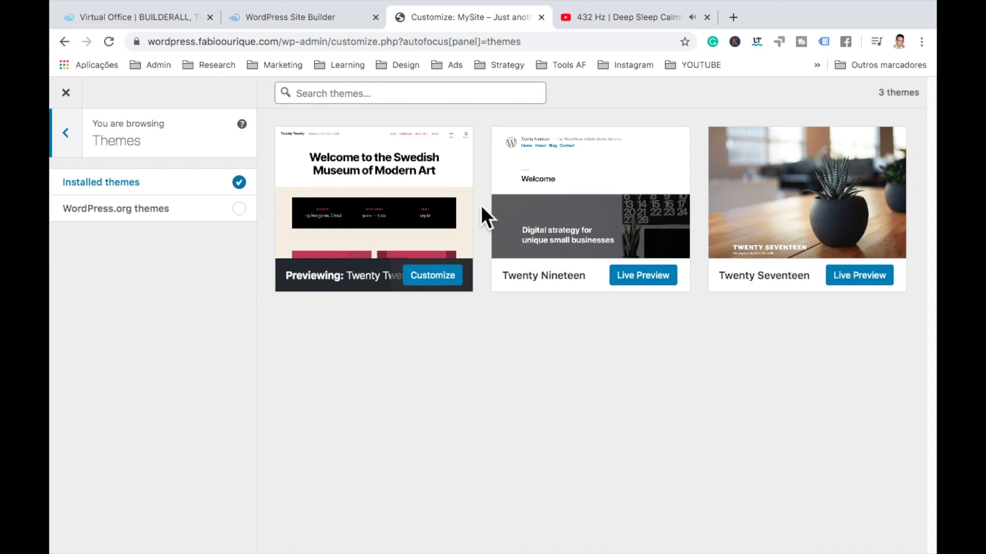
Step: Browse WordPress.org themes and search 'minimalist', narrowing the list to 239 themes
click(239, 208)
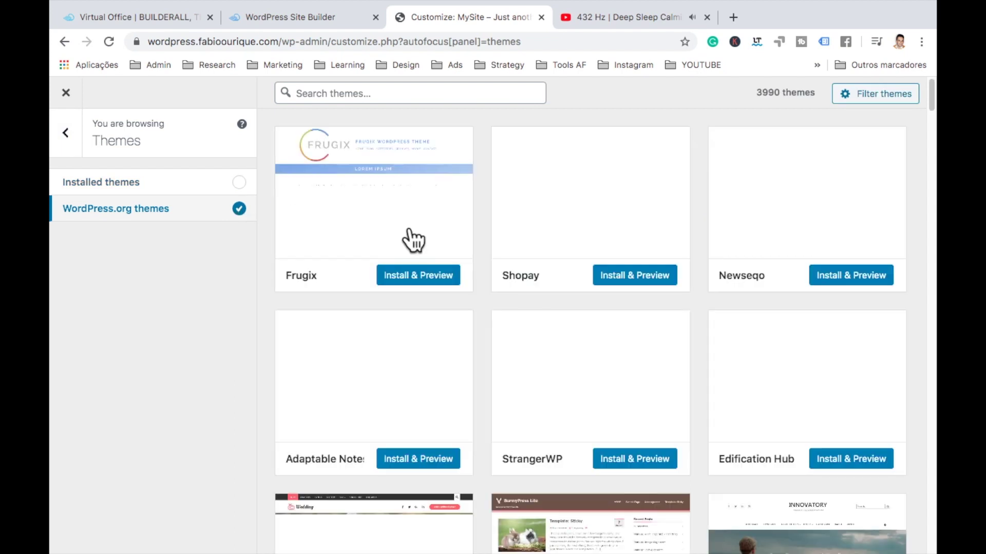
scroll(434, 262, down, 6)
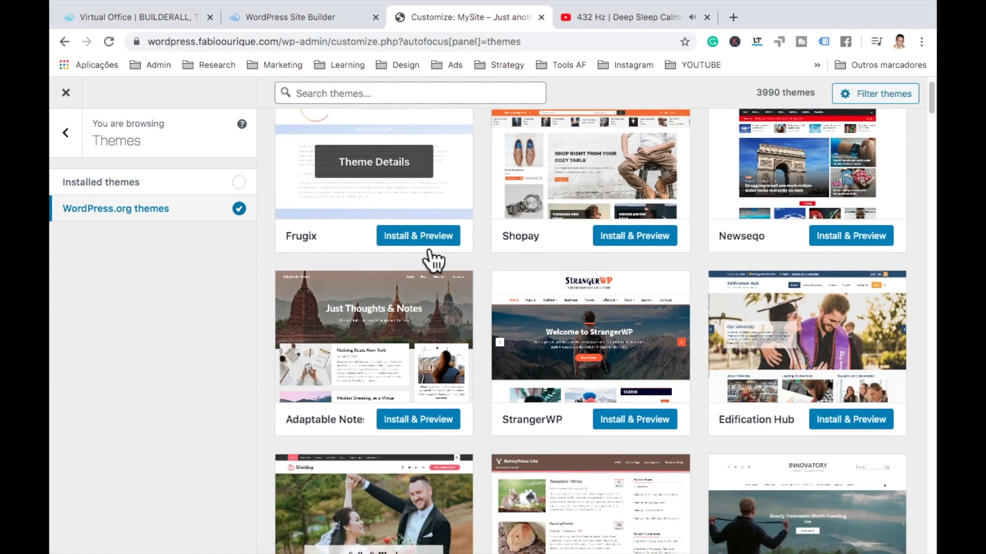
scroll(434, 262, down, 8)
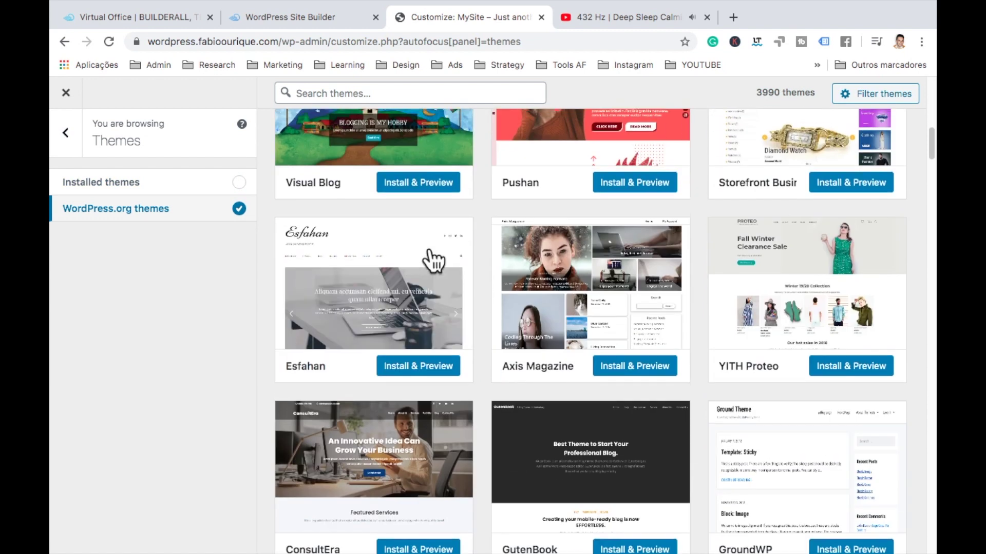
scroll(434, 262, down, 4)
scroll(434, 262, down, 15)
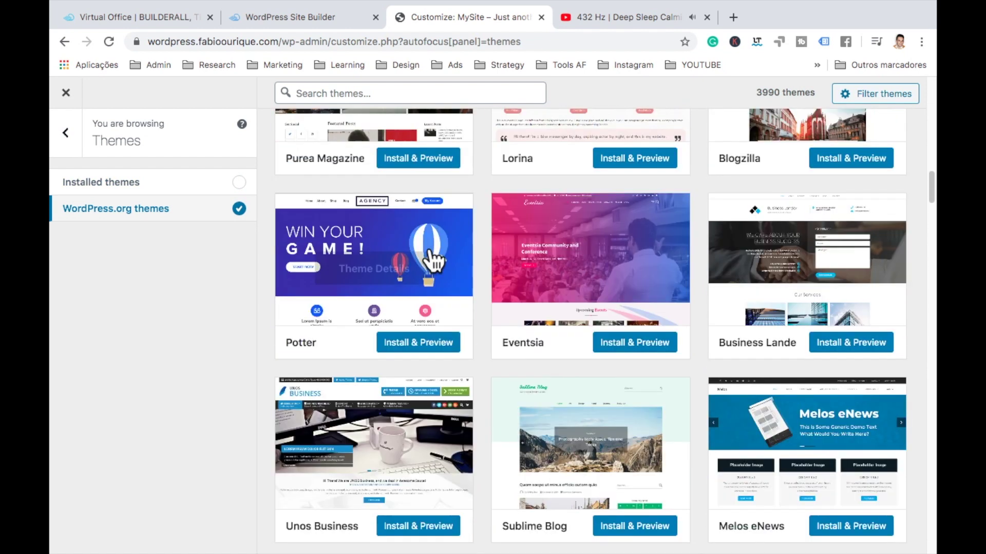
scroll(434, 261, down, 10)
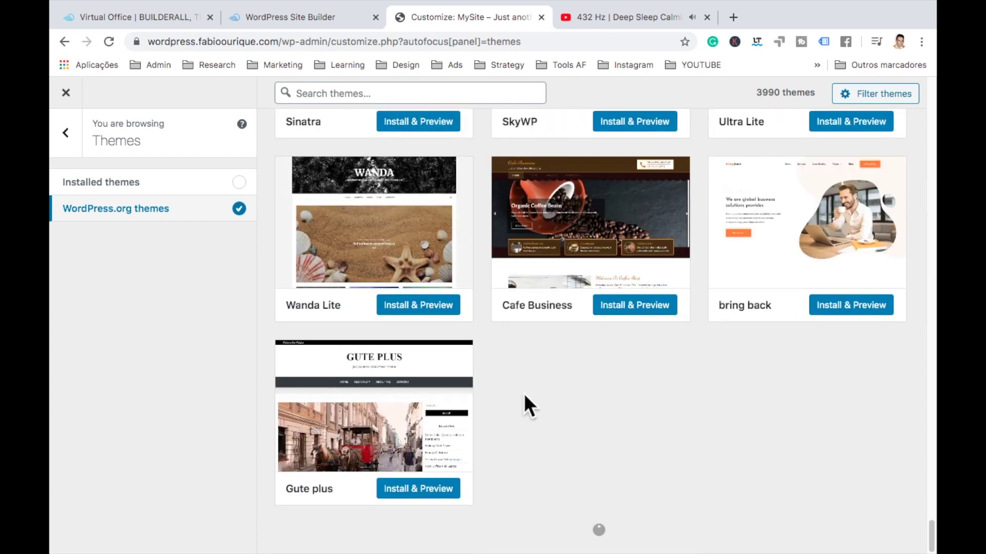
scroll(524, 403, down, 7)
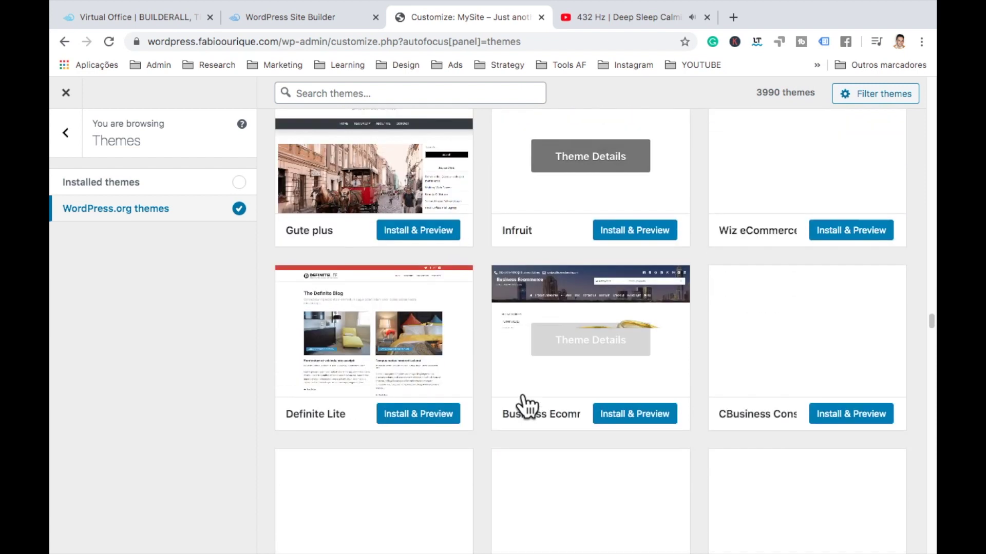
scroll(526, 407, down, 3)
scroll(526, 406, up, 20)
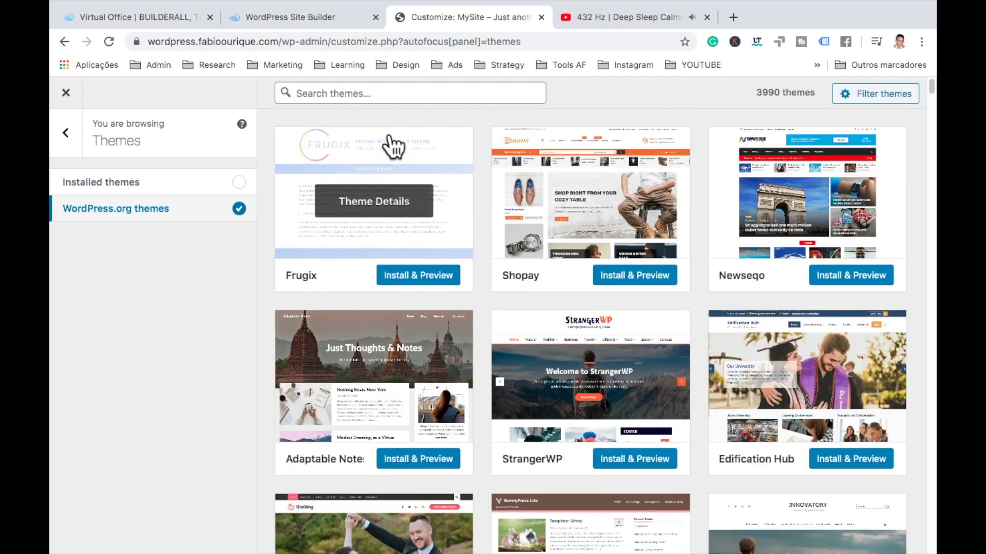
click(390, 93)
text(m)
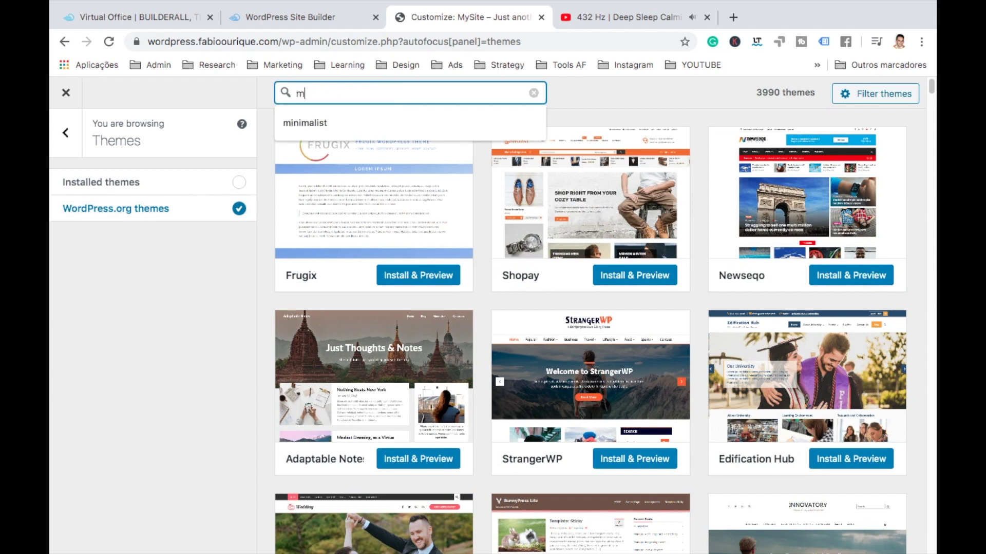
text(inimalist)
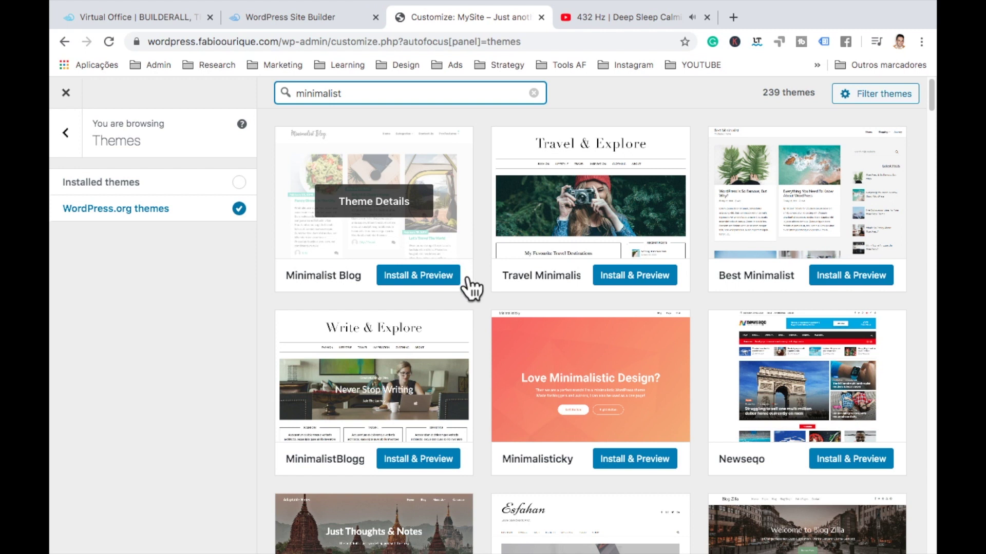
Step: Install the Minimalist Blog theme and review its theme details
click(417, 280)
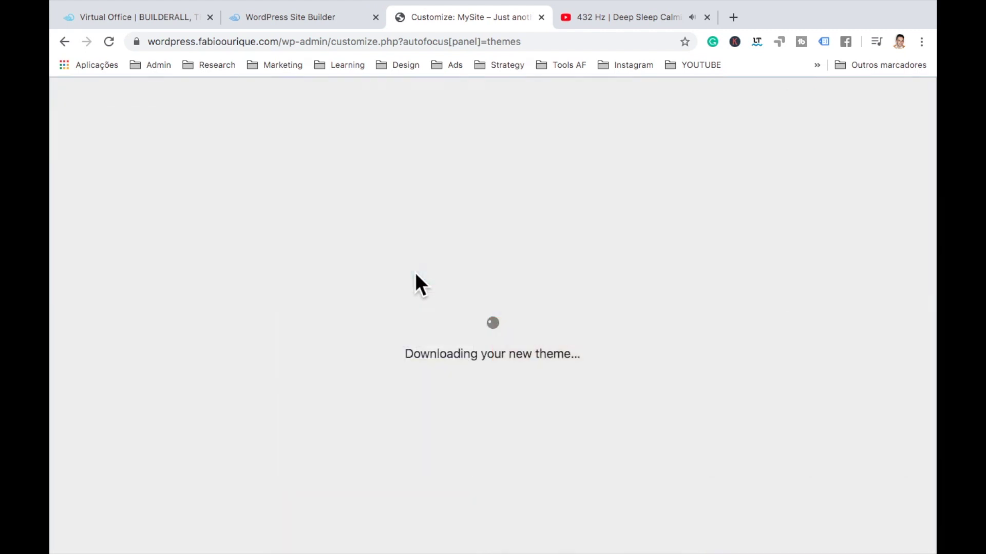
click(595, 216)
scroll(604, 242, down, 3)
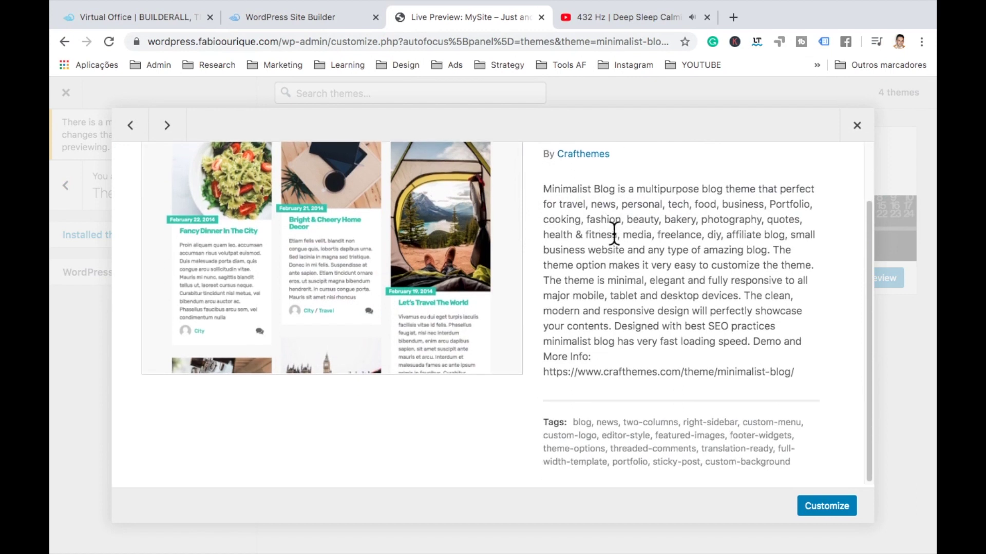
key(Escape)
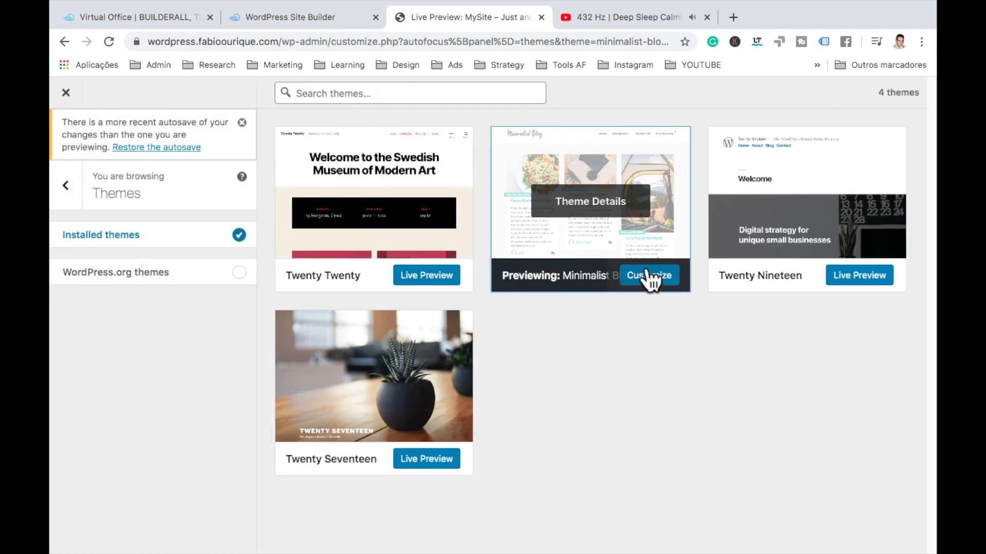
Step: Re-search 'minimalist', review Travel Minimalist Blogger, then customize Minimalist Blog
click(239, 277)
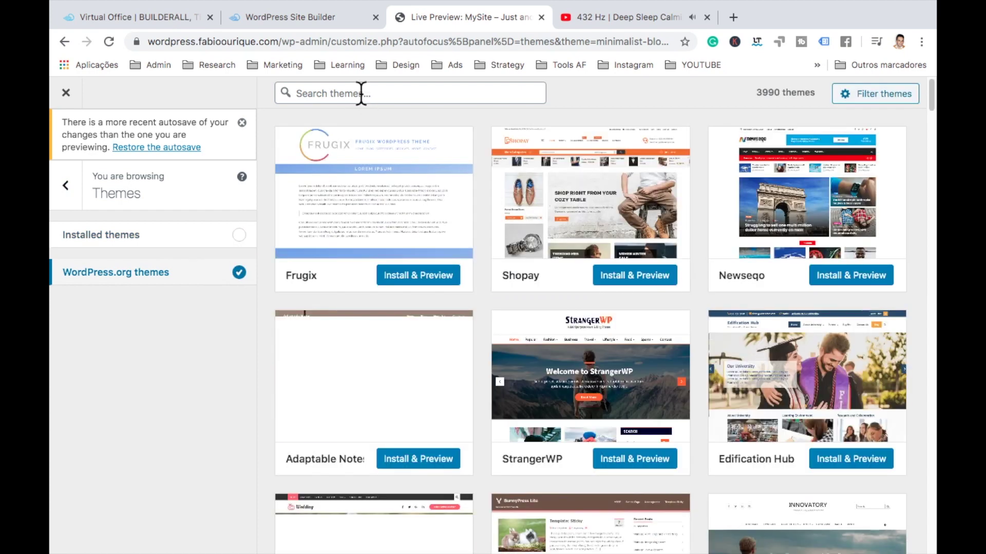
click(362, 93)
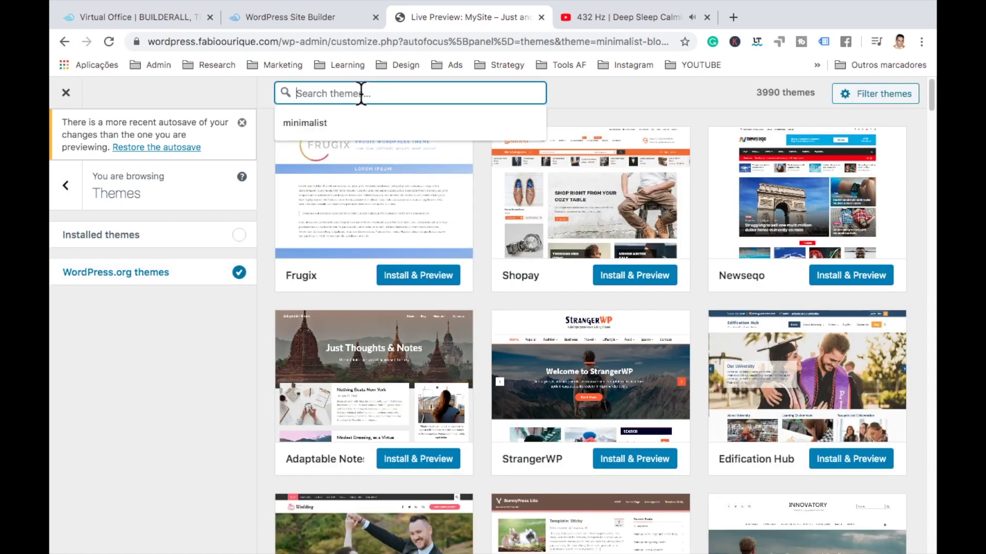
click(329, 119)
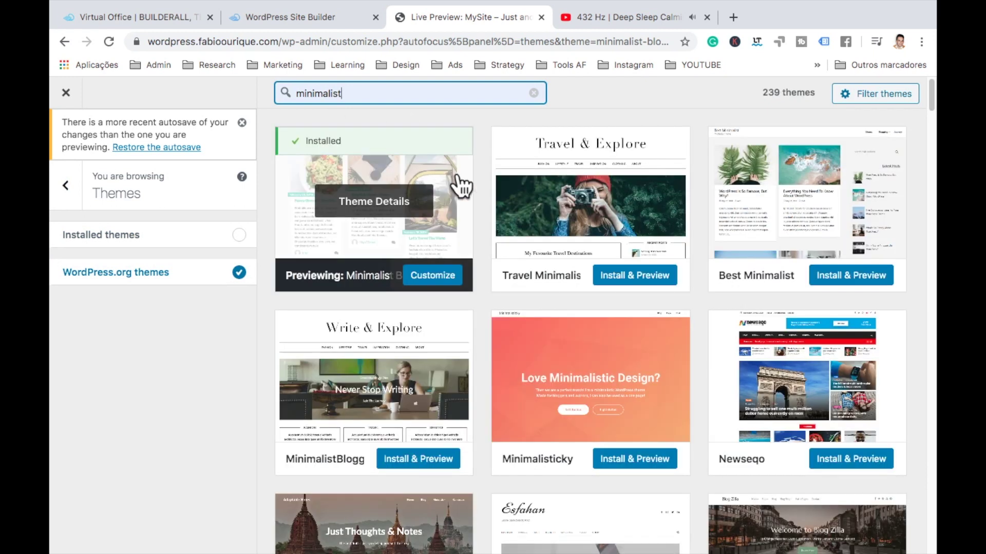
click(593, 200)
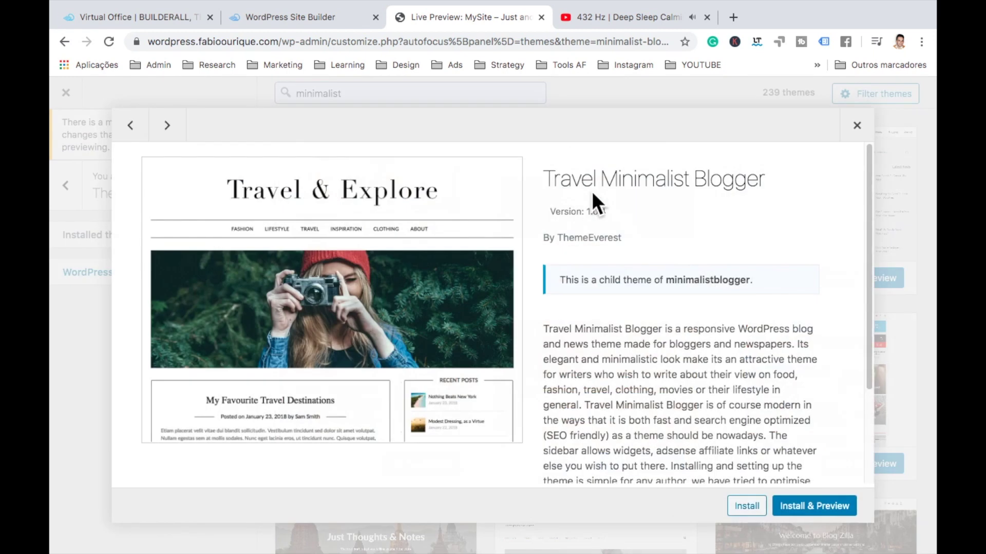
scroll(616, 261, down, 5)
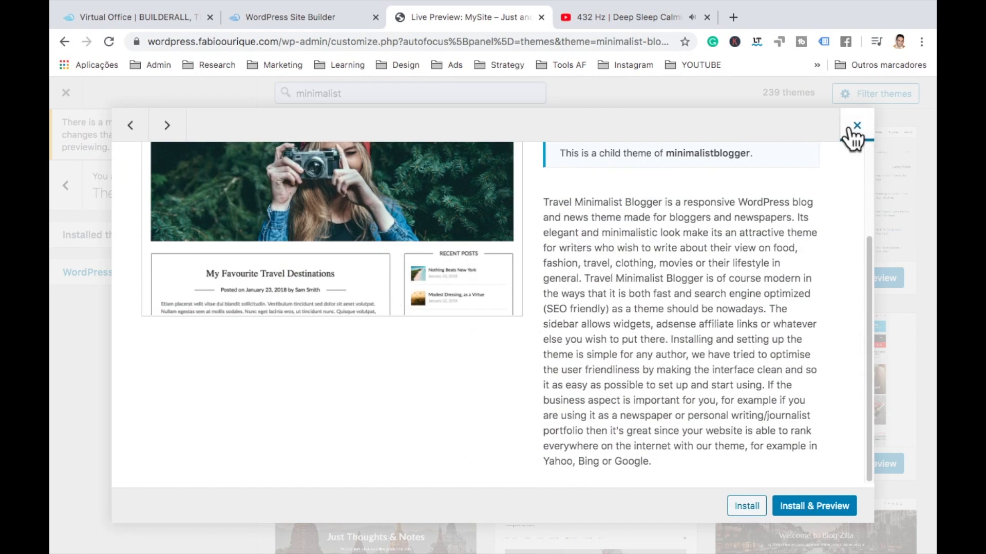
click(856, 126)
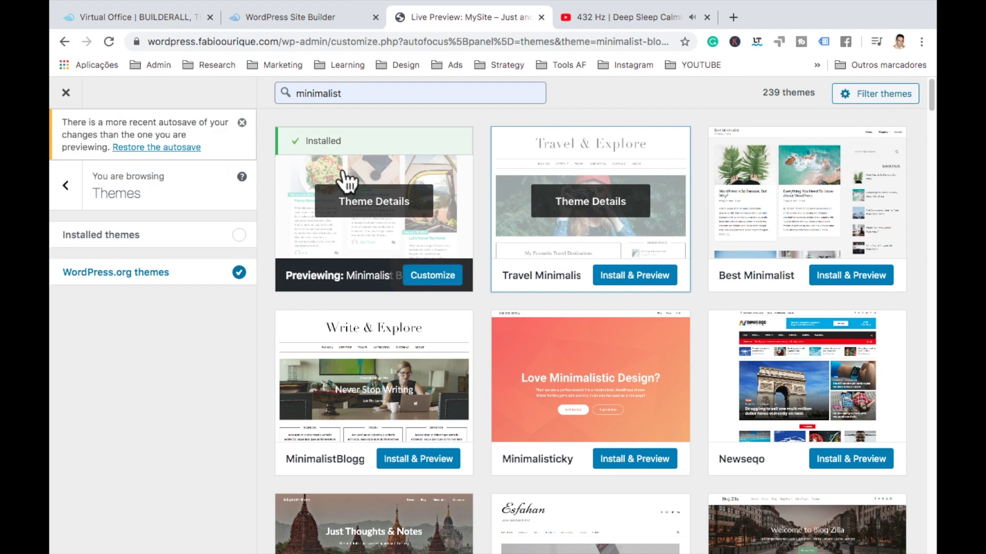
click(430, 279)
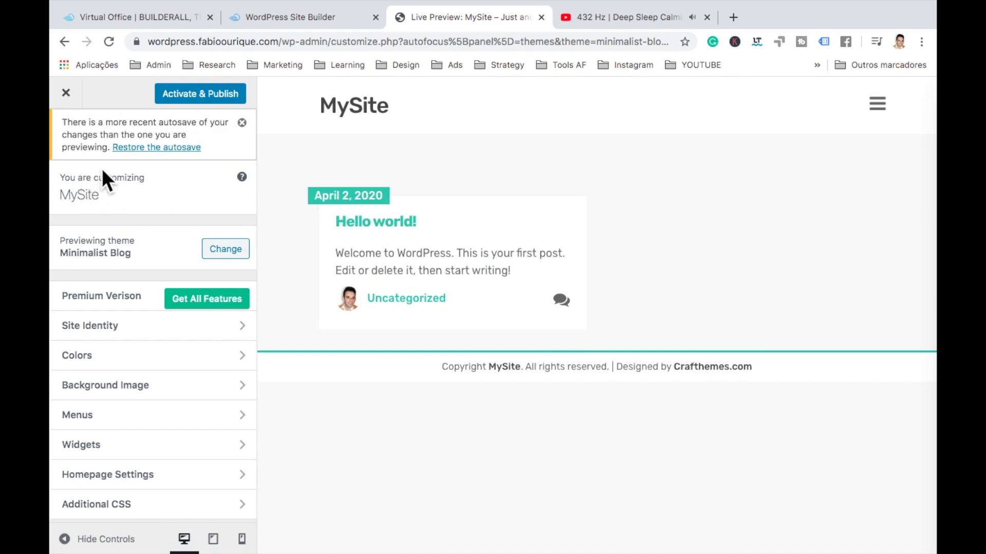
Step: Activate and publish Minimalist Blog, leave the Customizer and view the live site
click(212, 86)
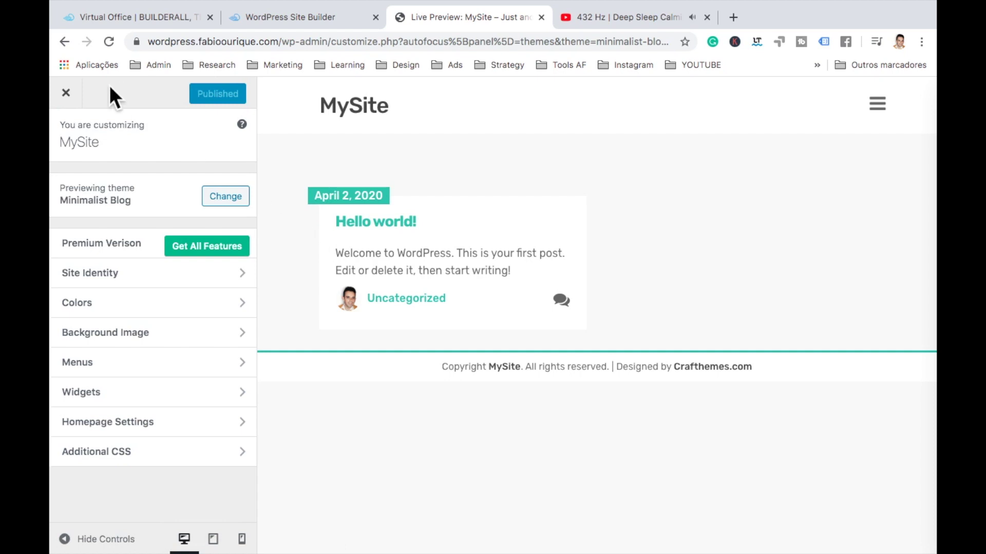
click(65, 93)
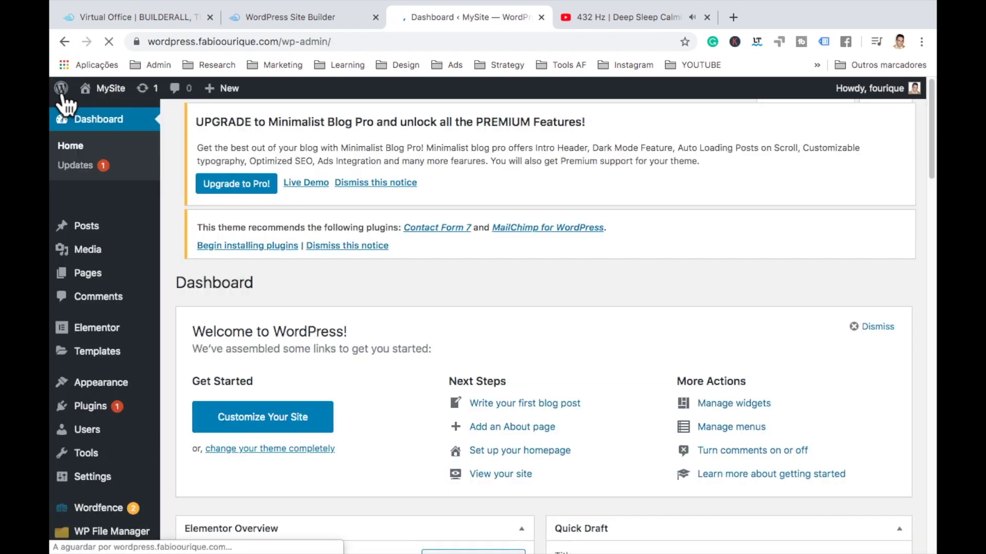
click(107, 90)
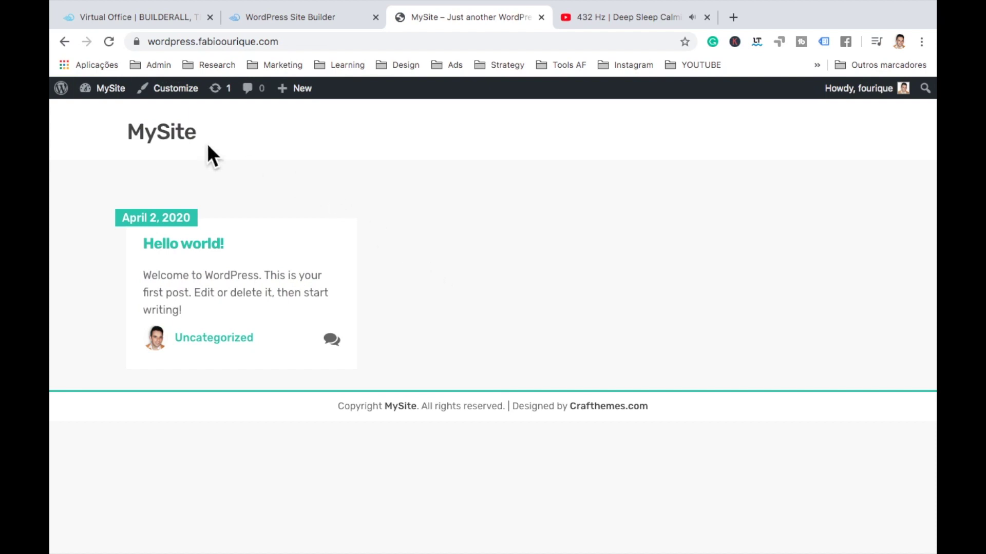
Step: Return to the admin Dashboard from the MySite admin-bar menu
mouse_move(112, 89)
click(112, 114)
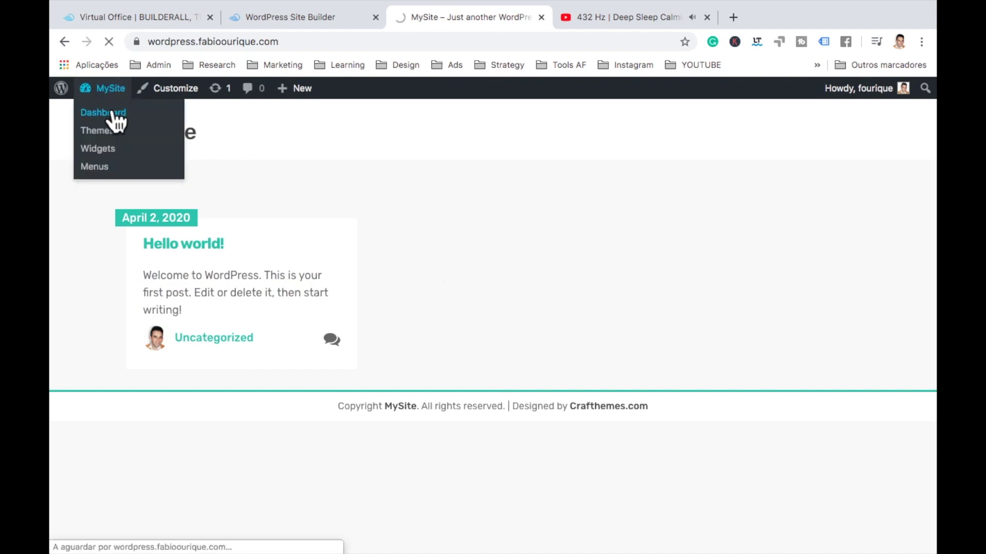
mouse_move(91, 230)
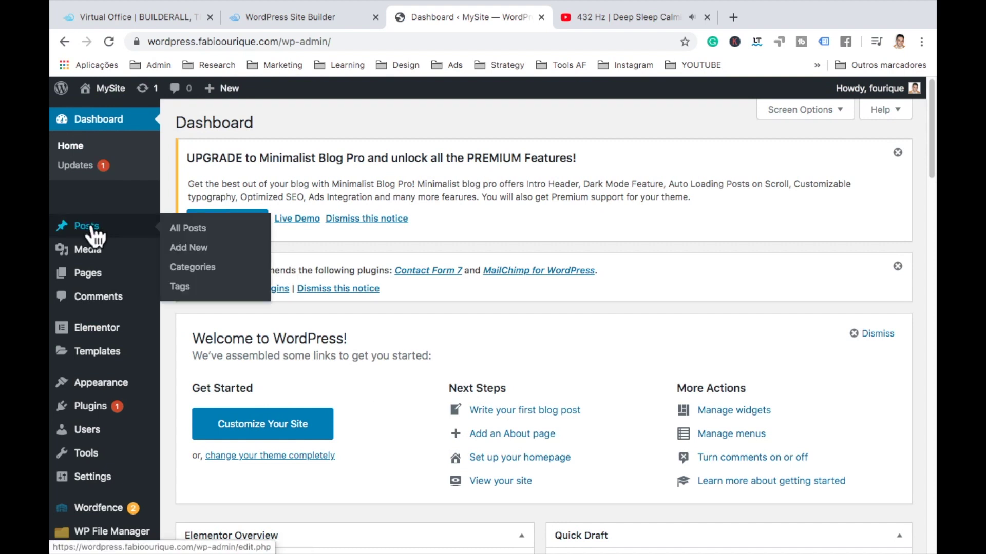
Step: Start a new post with a title and paragraphs 'hey world how are you!!!!' and 'hey hey'
click(190, 230)
click(252, 129)
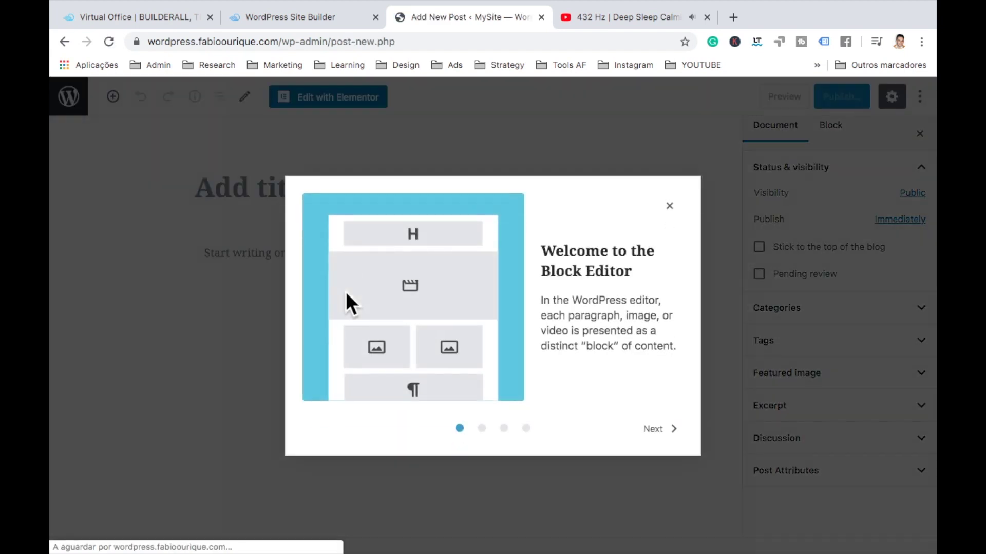
click(670, 206)
click(300, 191)
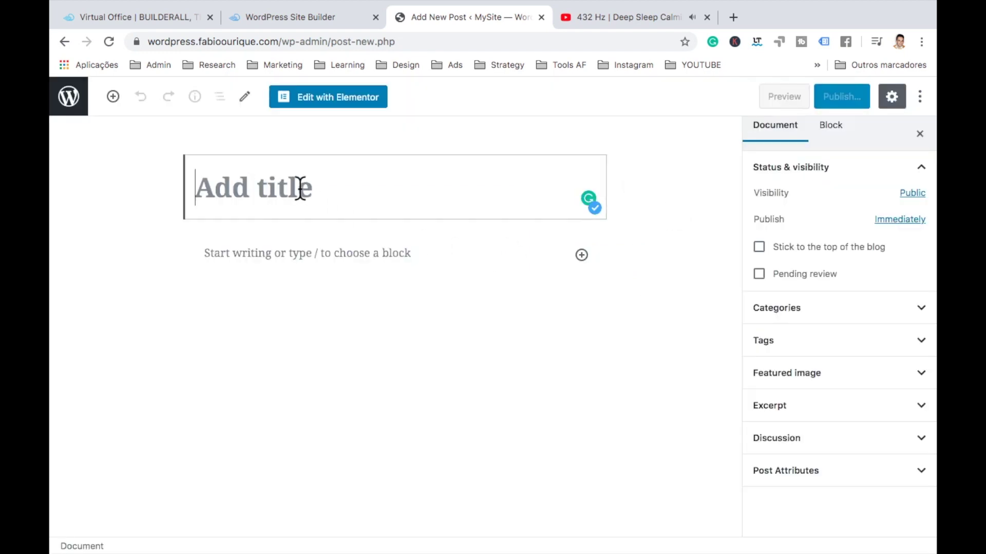
text(Hey Hey)
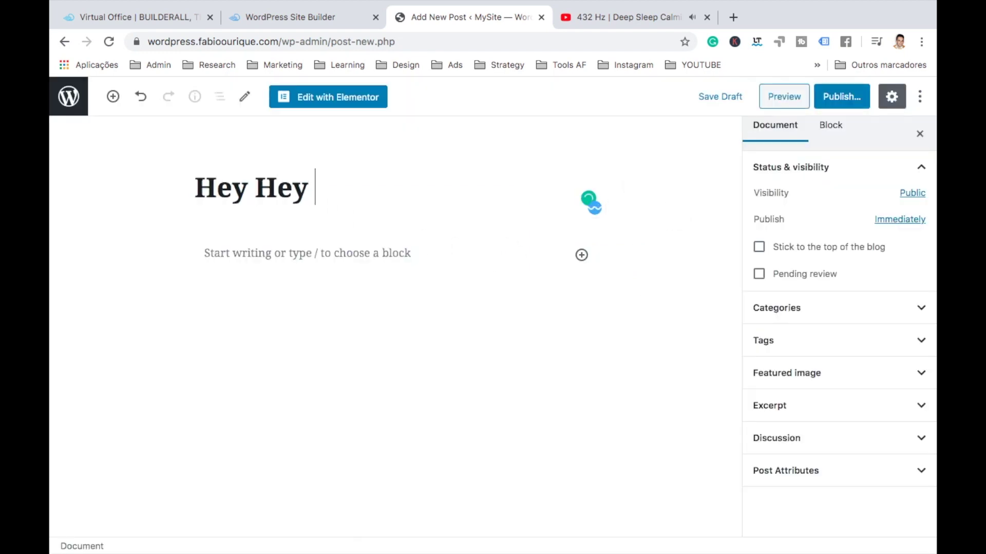
text( Is Fá)
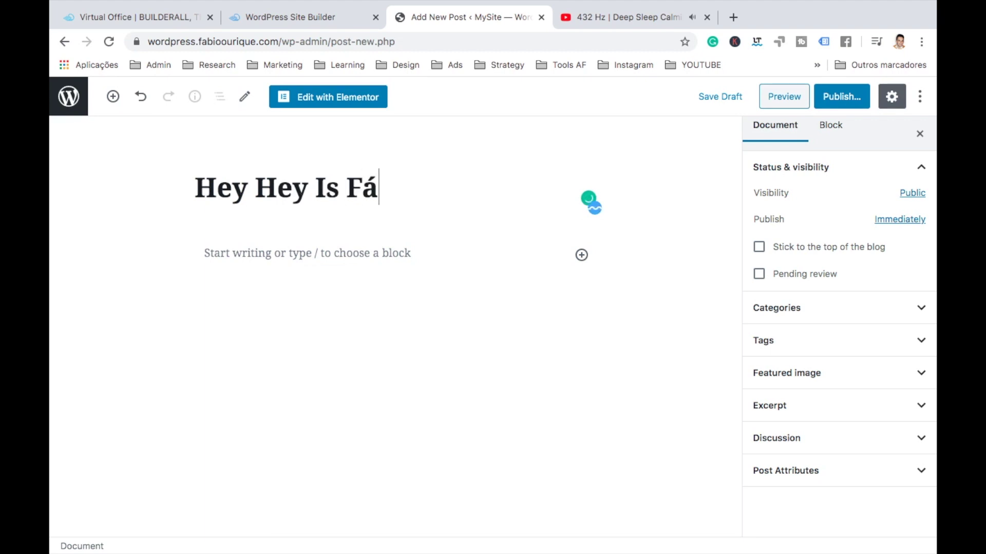
text(bio Ourique)
key(Return)
text(hey world how)
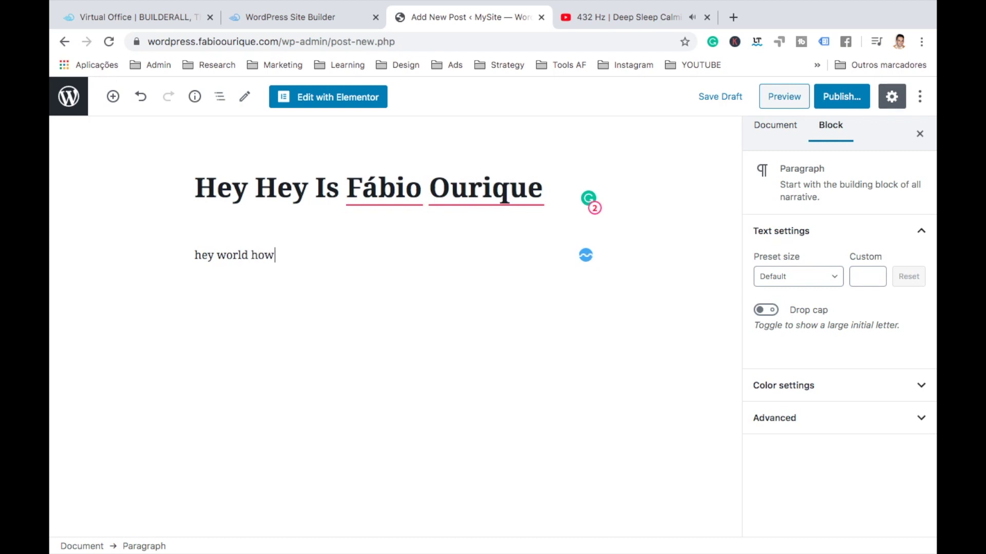
text( are you!!!!)
key(Return)
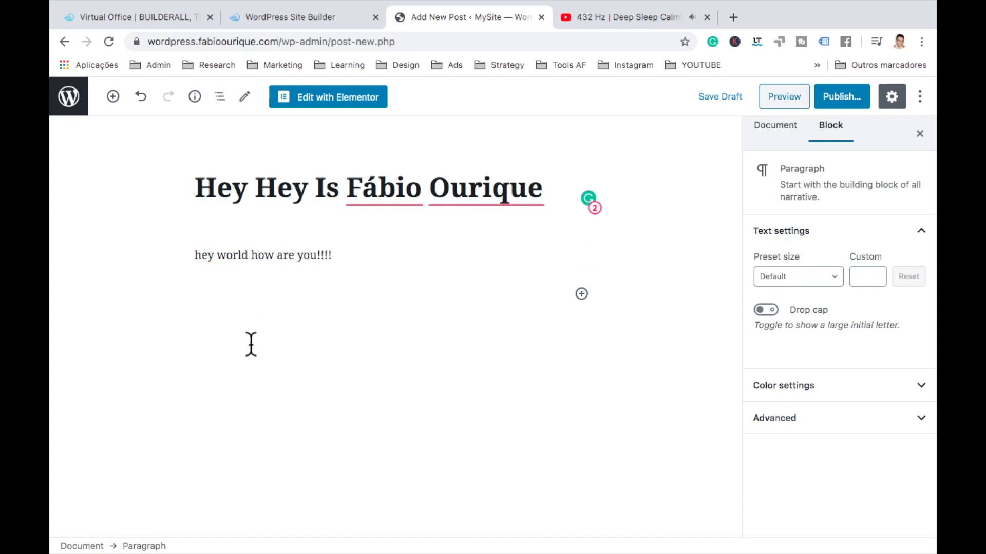
text(hey hey)
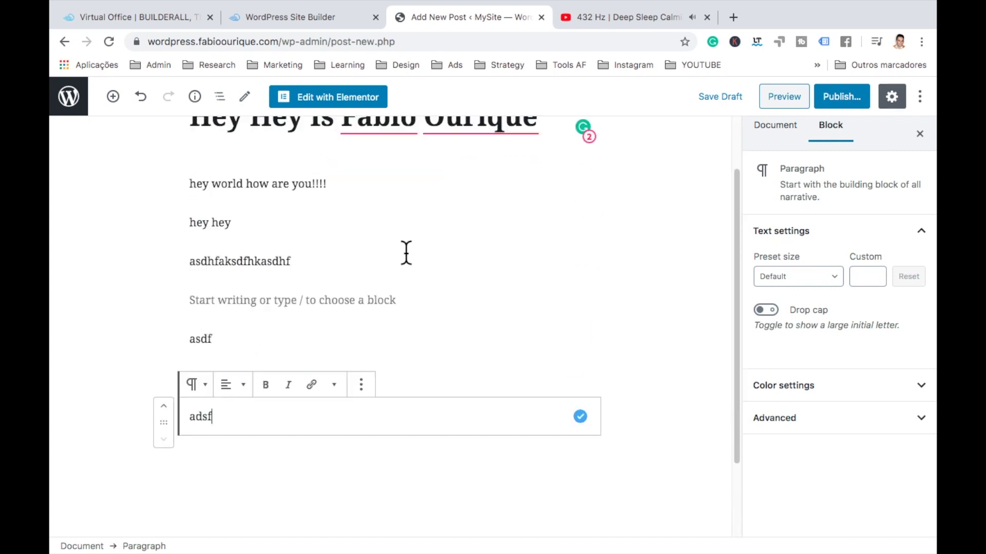
Step: Trim the adsf paragraph and add an image block with the uploaded blonde photo
click(344, 341)
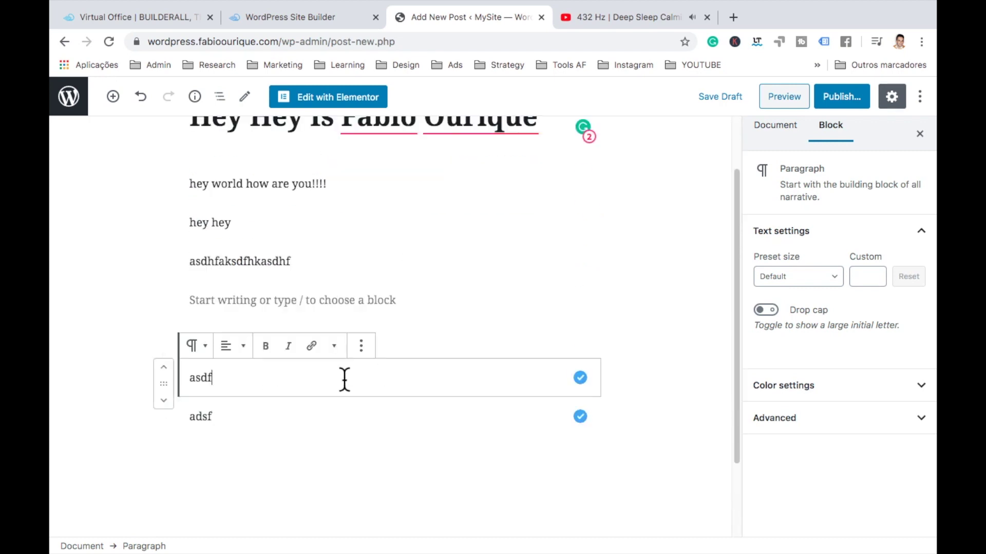
click(344, 416)
key(BackSpace)
key(BackSpace)
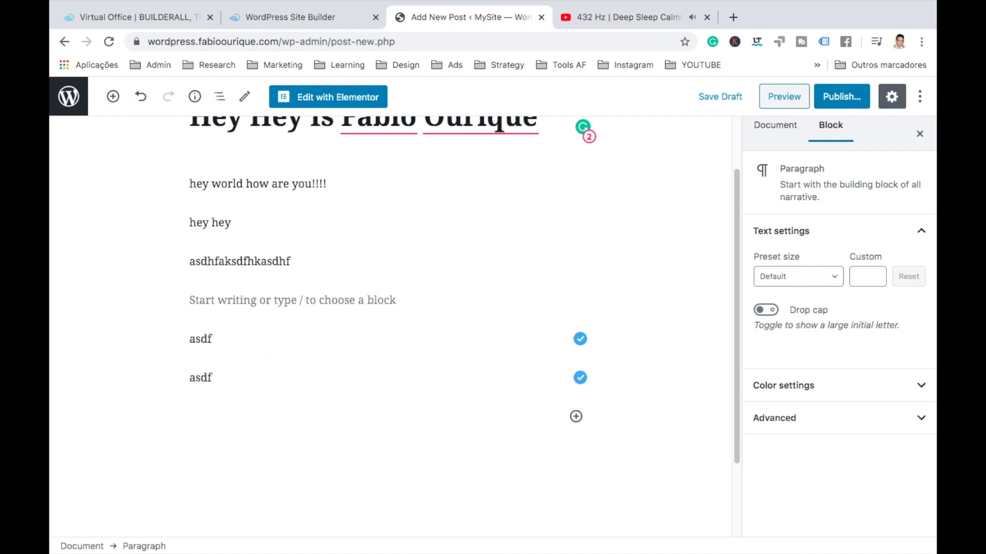
click(575, 418)
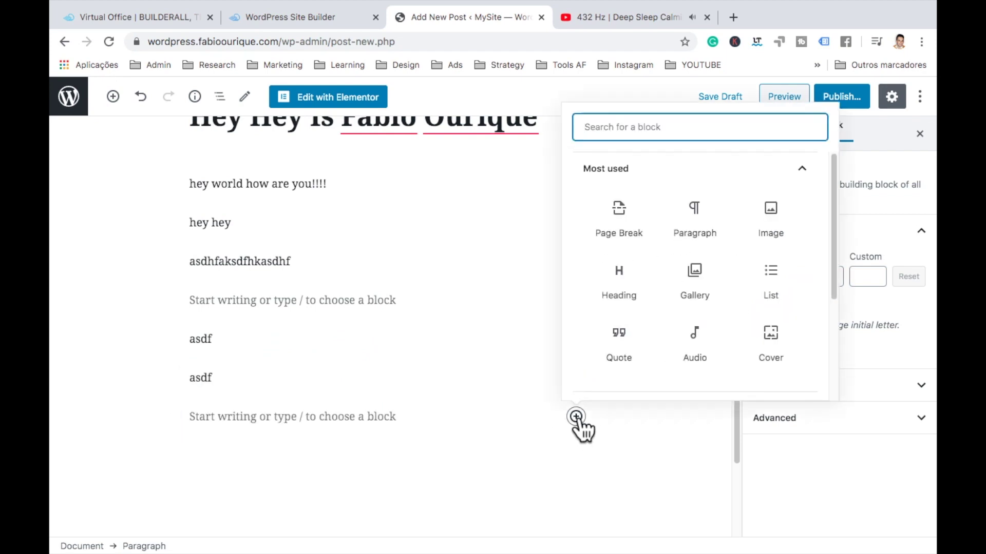
click(771, 229)
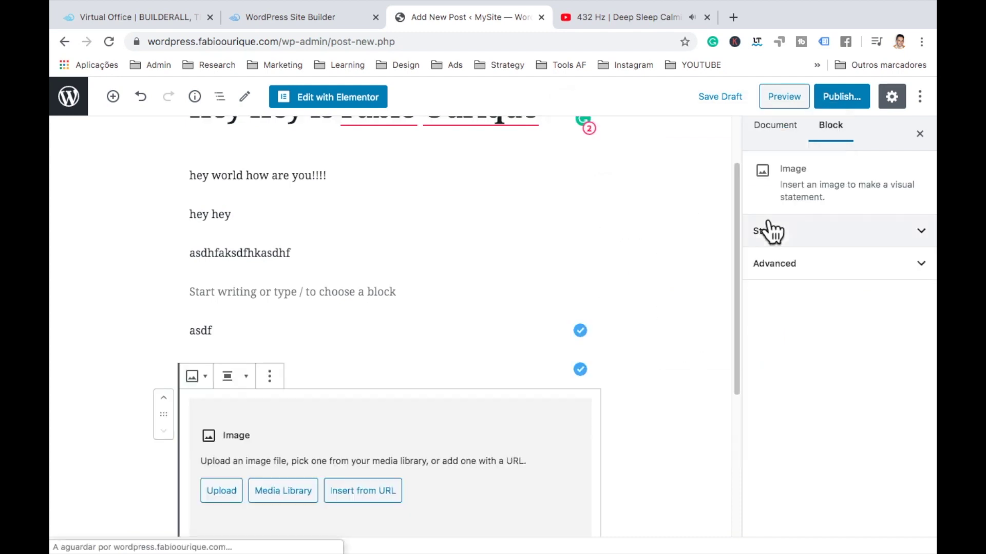
scroll(539, 322, down, 2)
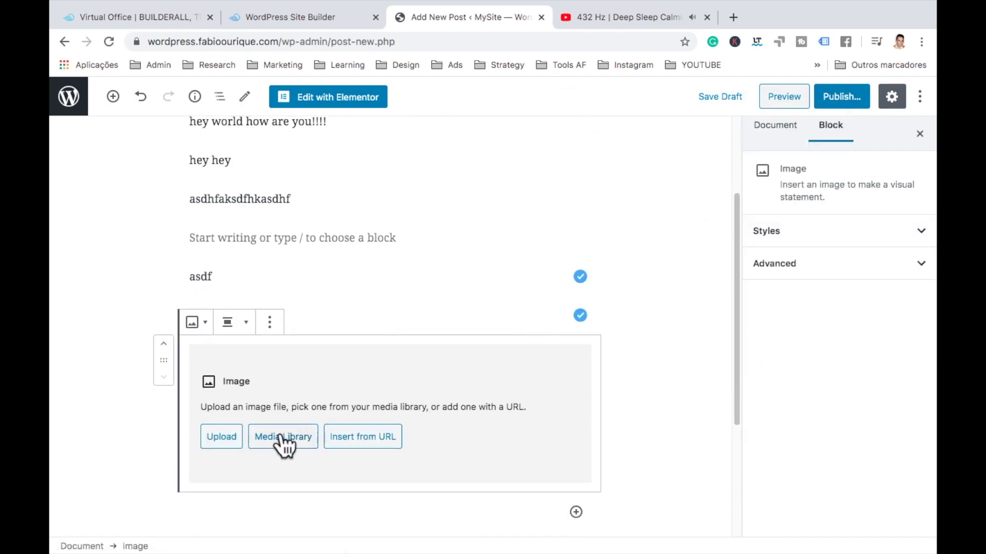
click(221, 437)
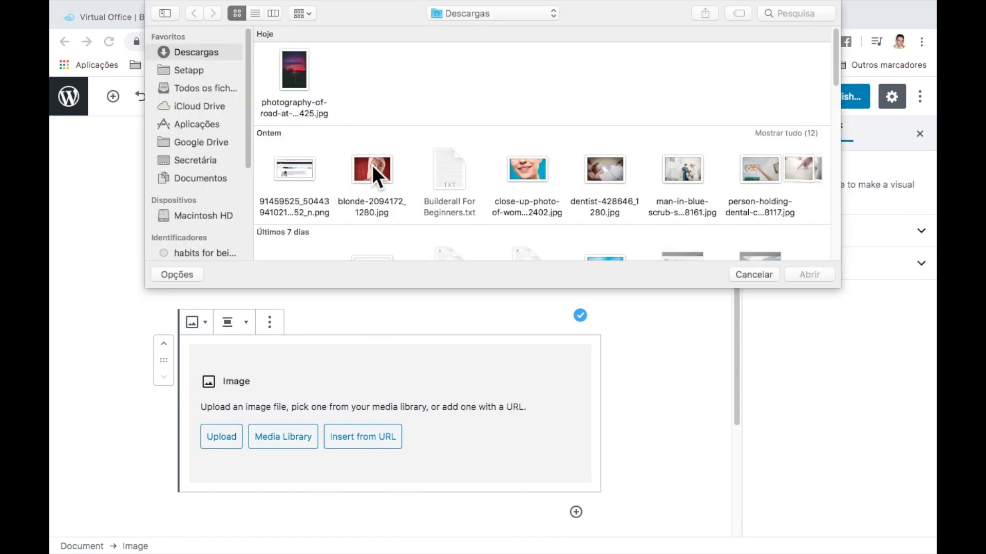
double_click(372, 165)
click(614, 328)
scroll(614, 328, down, 3)
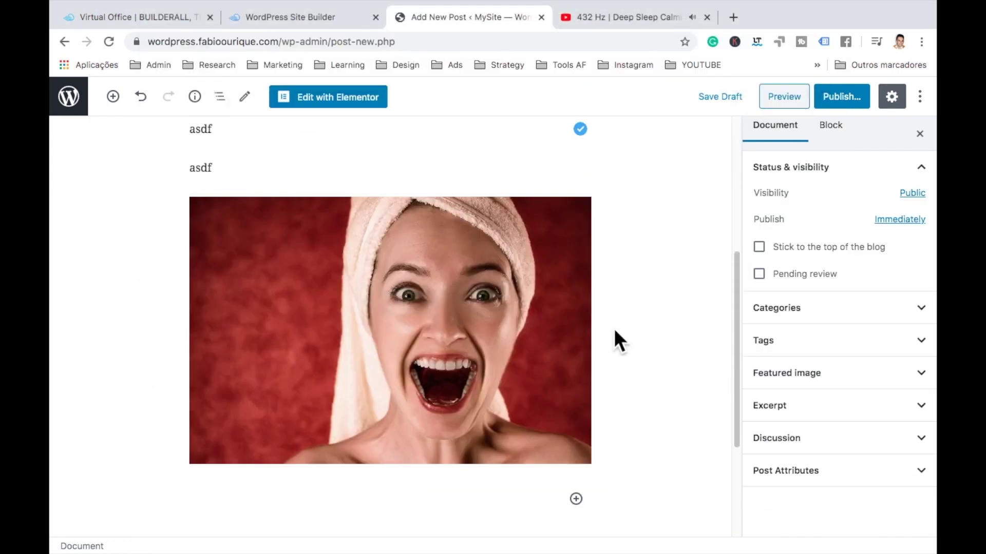
scroll(614, 328, up, 3)
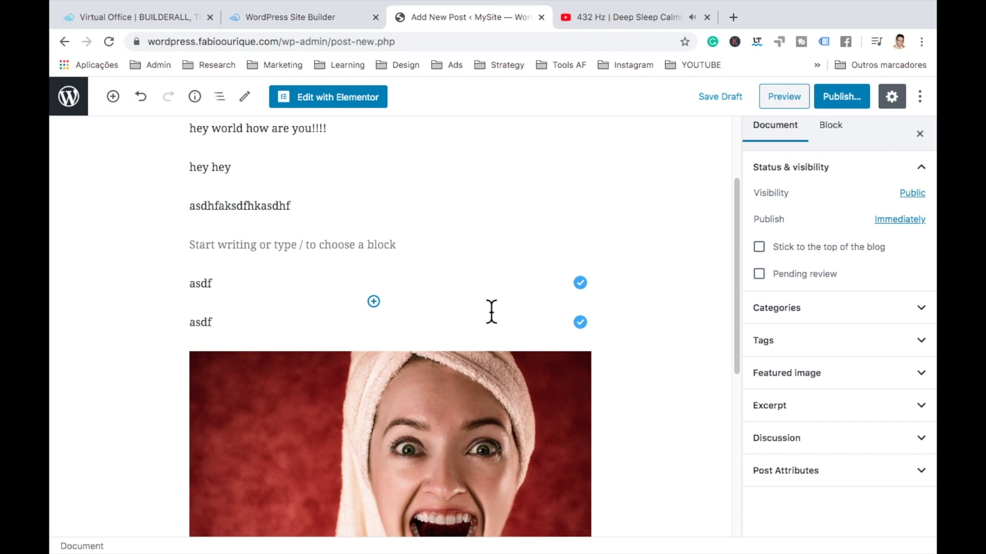
Step: Delete the asdf paragraphs and the trailing empty paragraph, then show the Document settings
click(487, 313)
key(BackSpace)
key(BackSpace)
key(BackSpace)
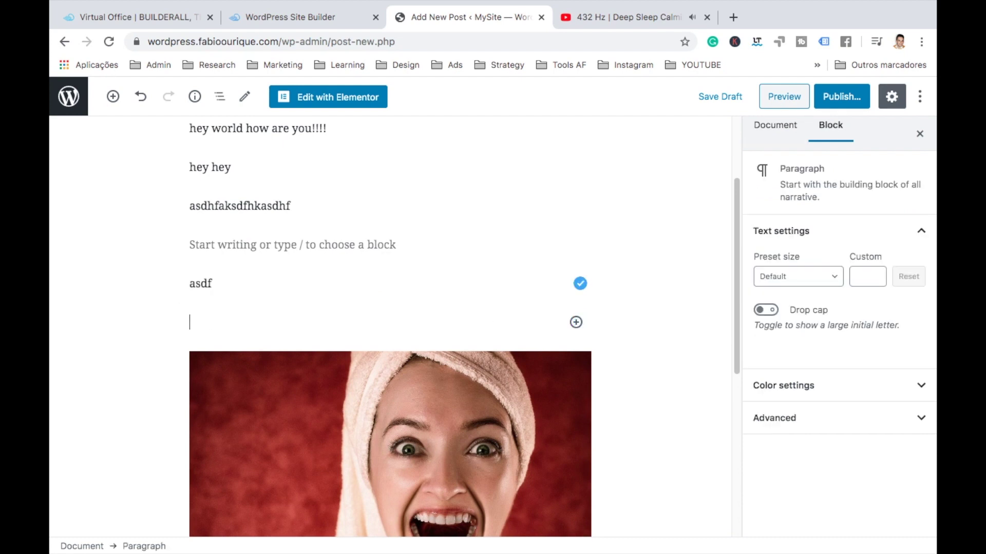
key(BackSpace)
double_click(352, 323)
key(BackSpace)
key(BackSpace)
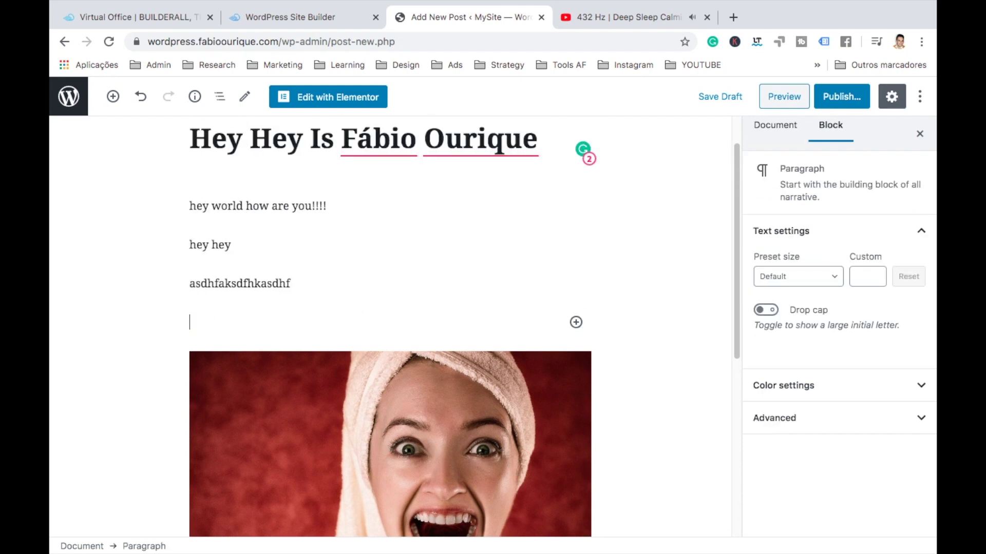
key(BackSpace)
click(674, 391)
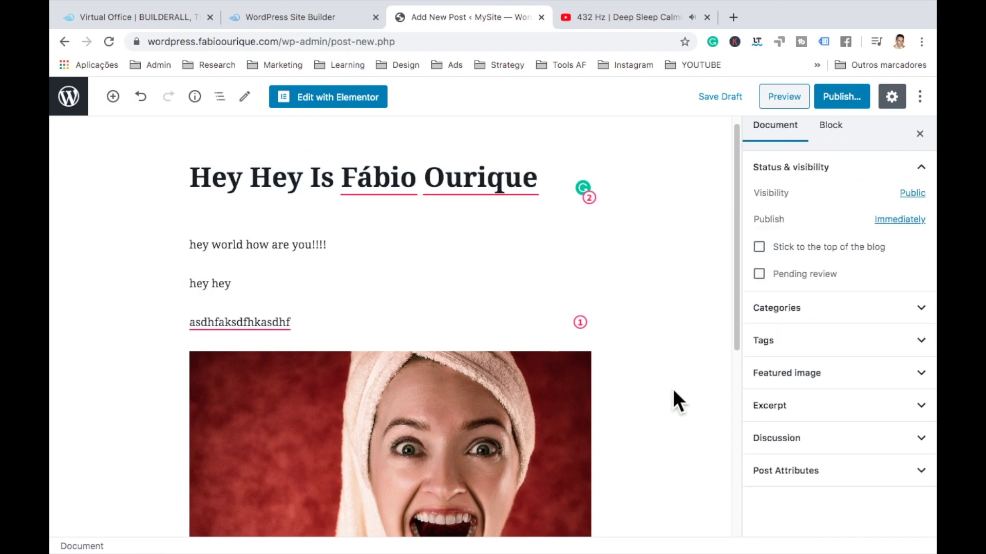
scroll(673, 389, down, 3)
Step: Create a new 'Mindset' category in the Categories panel and tick it for the post
click(846, 309)
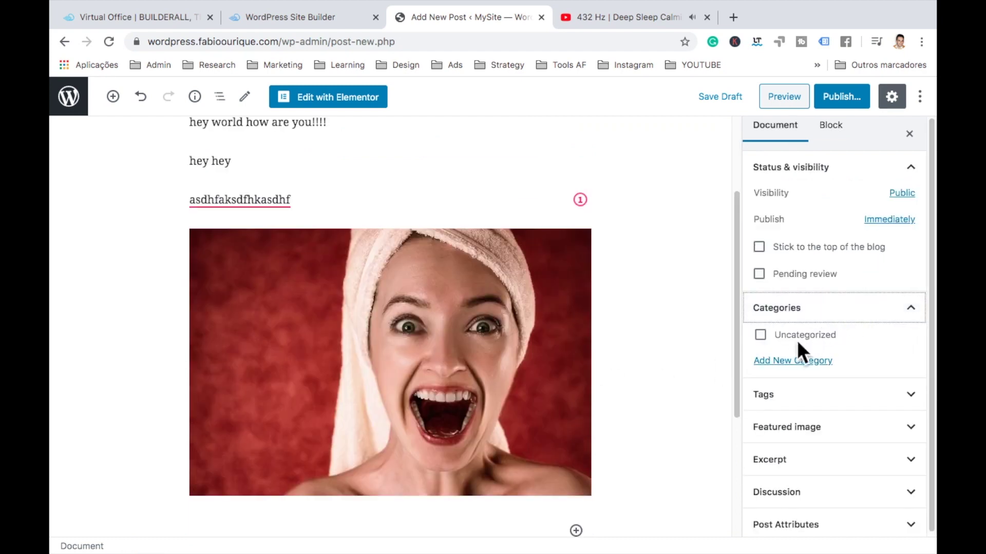
click(784, 362)
click(779, 402)
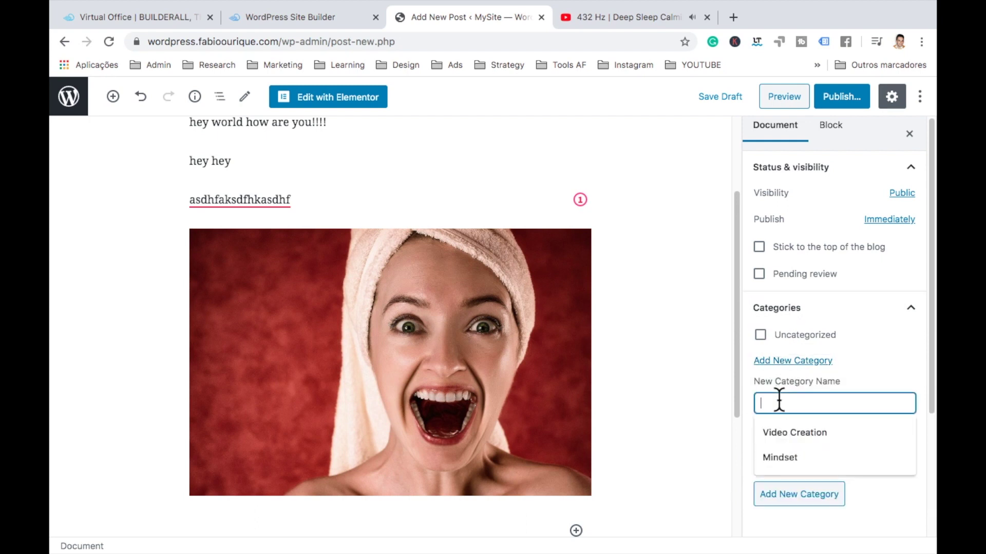
text(Mind)
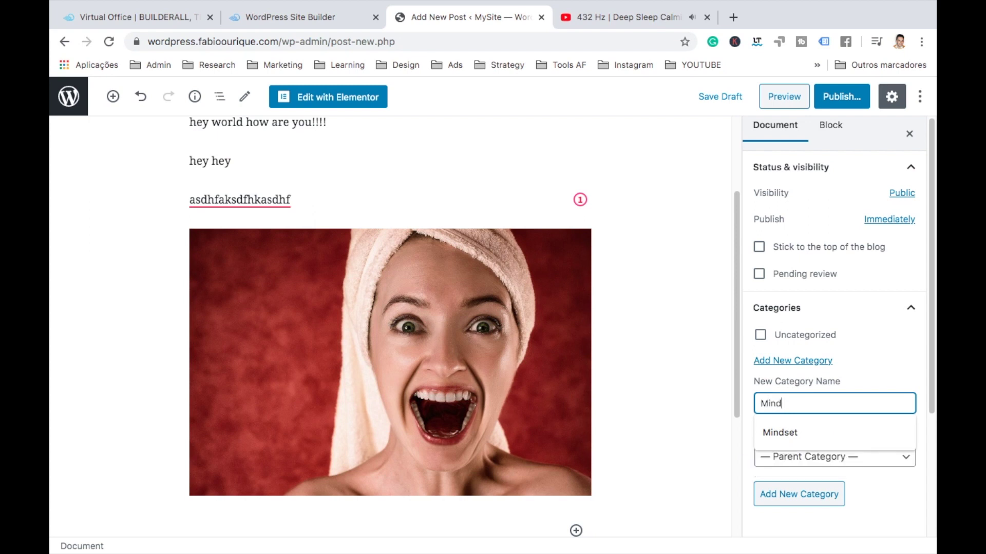
text(set)
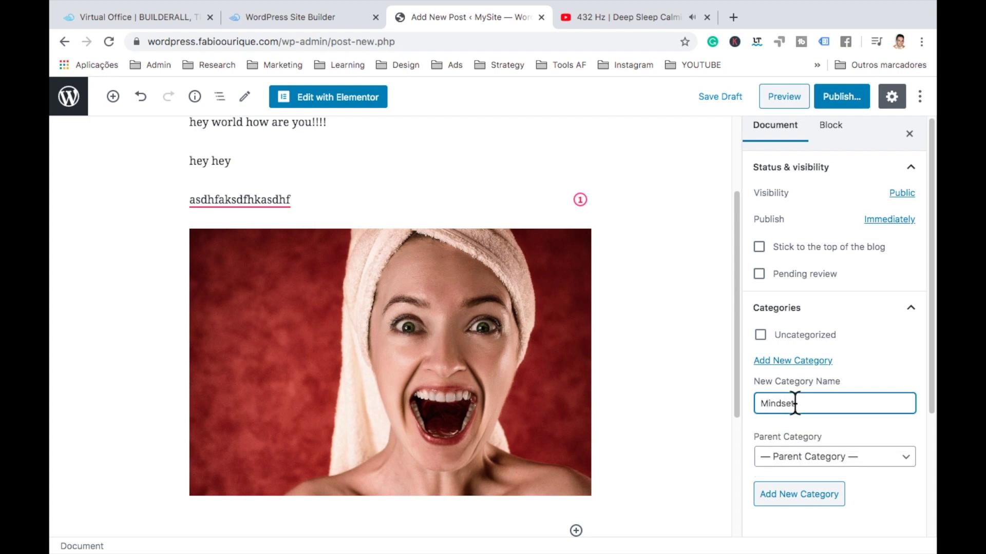
click(792, 494)
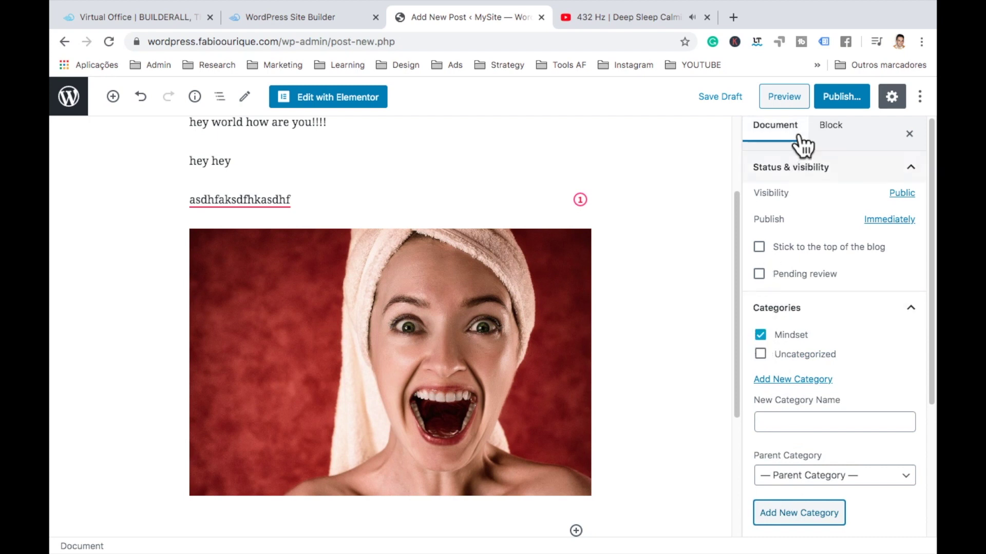
Step: Preview the draft in a new tab and scroll through it to confirm the Mindset category
click(770, 109)
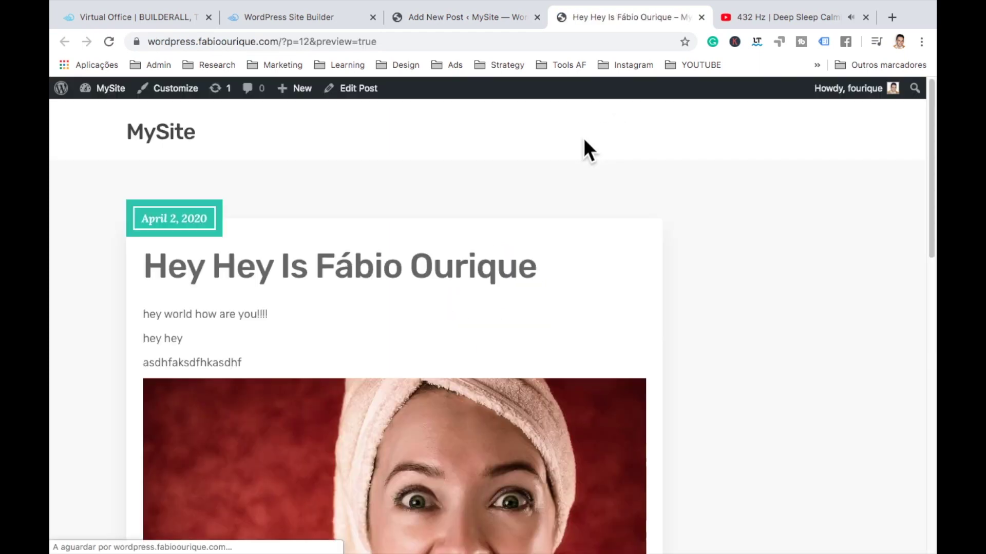
scroll(439, 303, down, 5)
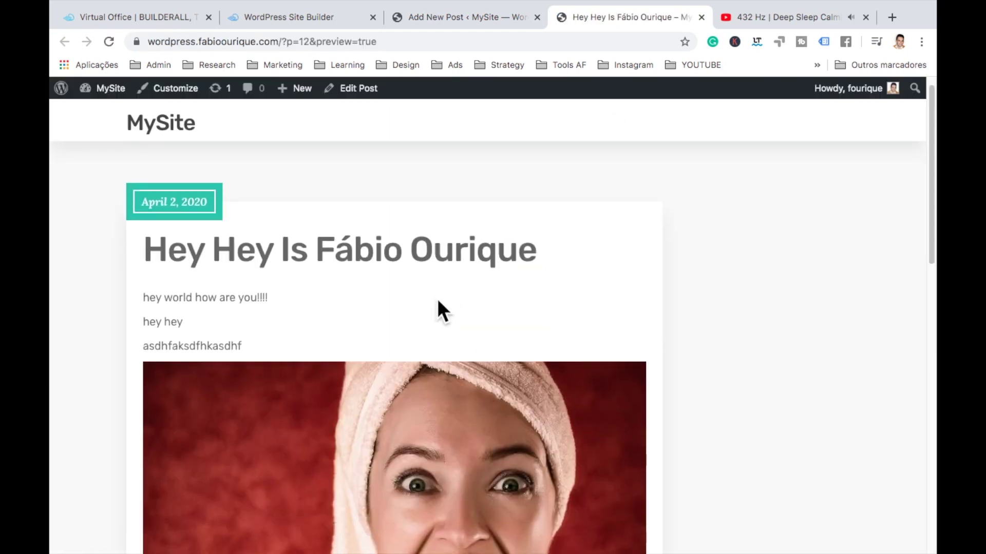
scroll(436, 298, down, 3)
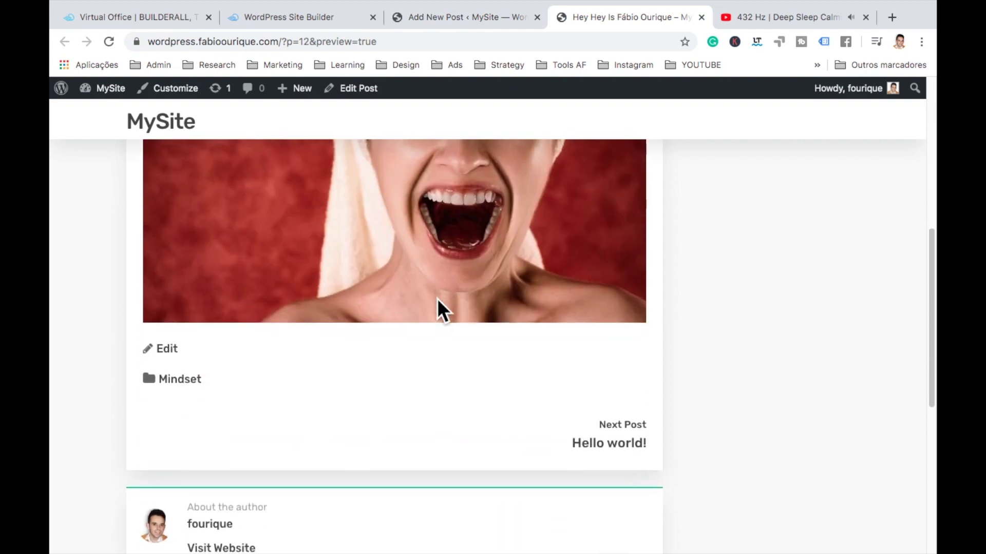
scroll(343, 334, up, 1)
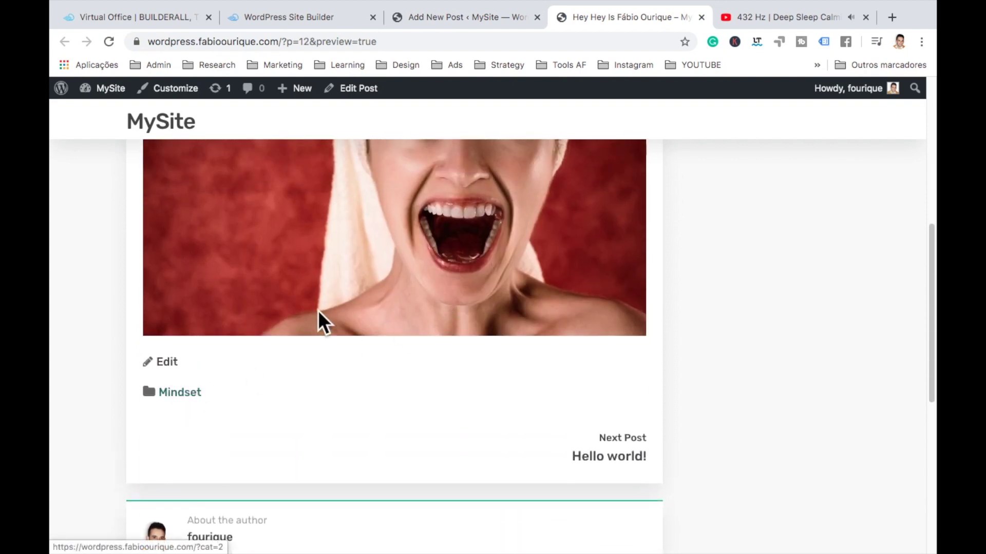
scroll(319, 313, up, 7)
Step: Publish the 'Hey Hey Is Fábio Ourique' post from the editor
click(500, 20)
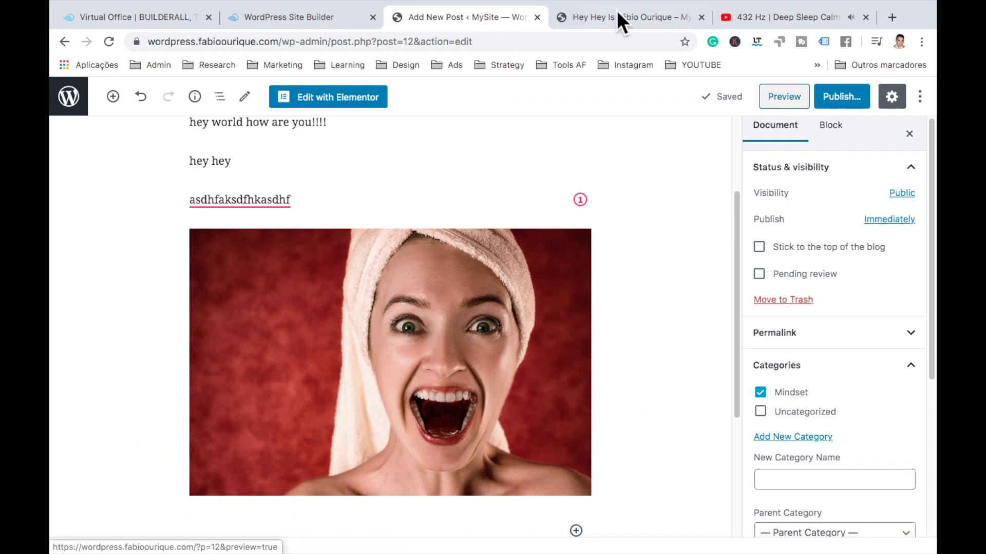
click(834, 101)
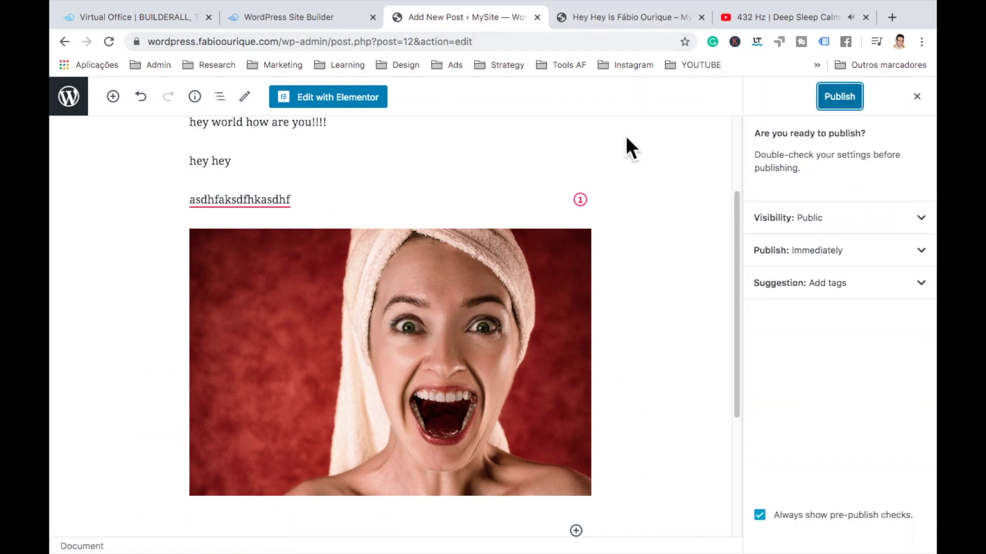
click(837, 98)
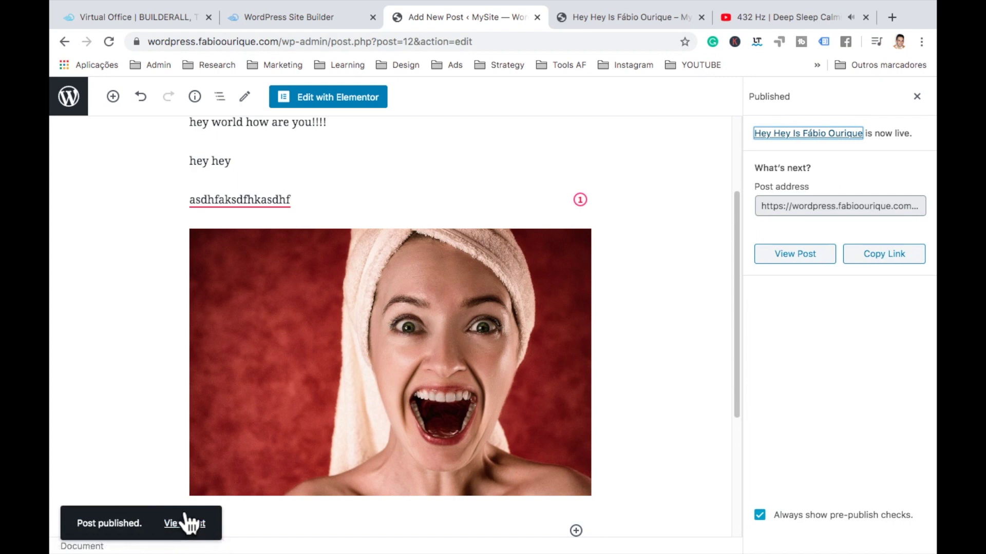
Step: View the published post live, then close its tab
click(604, 16)
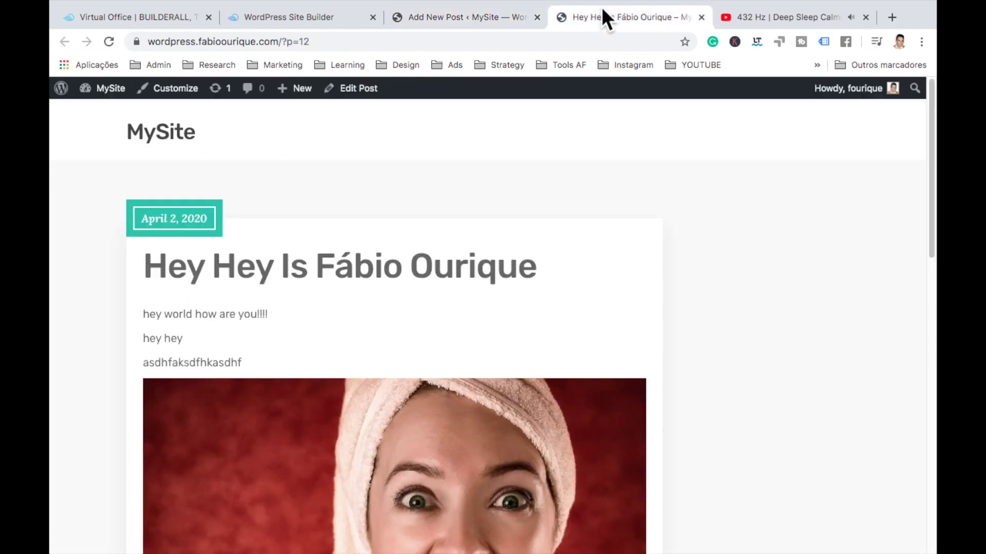
click(702, 19)
scroll(382, 159, up, 5)
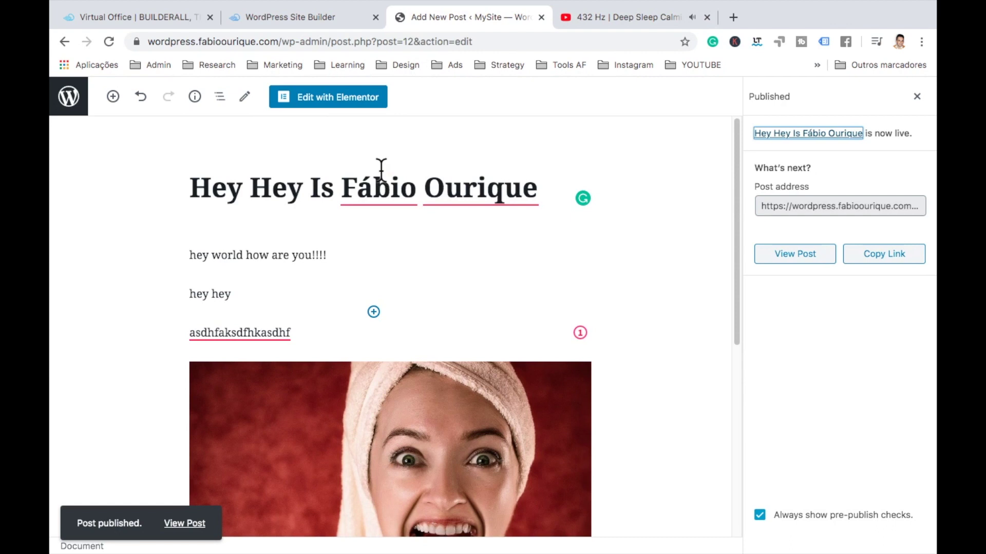
Step: Visit MySite's front page from the admin bar and check the new post listed under Mindset
click(68, 96)
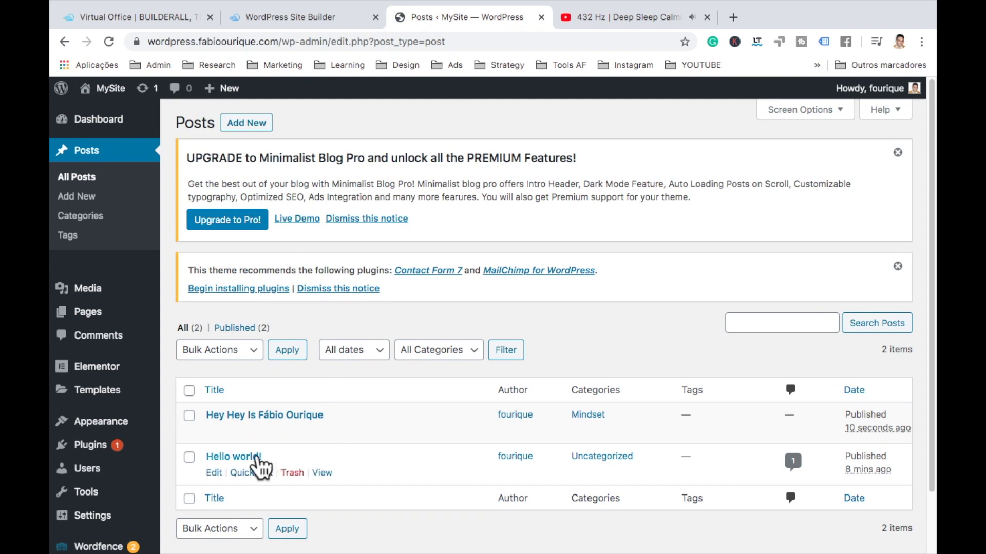
mouse_move(118, 90)
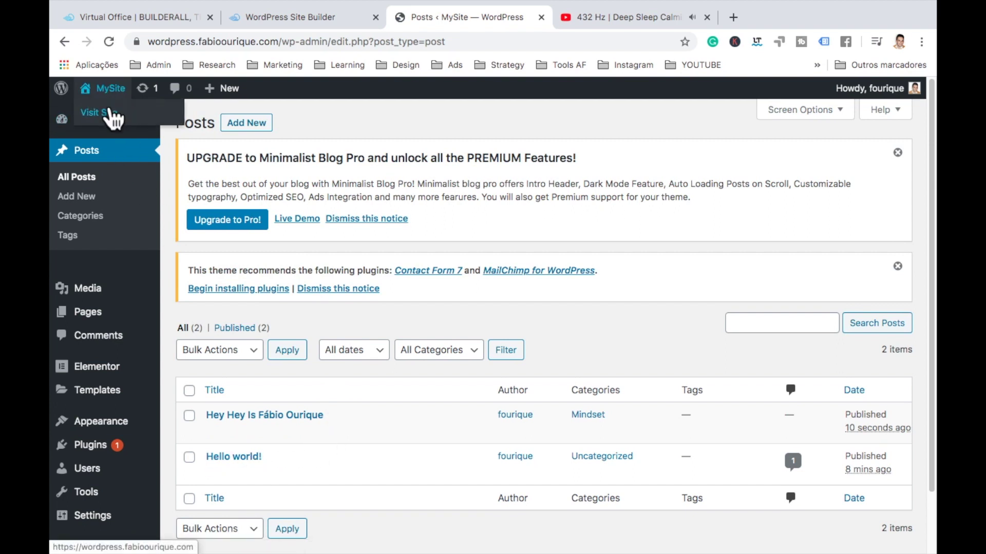
click(109, 113)
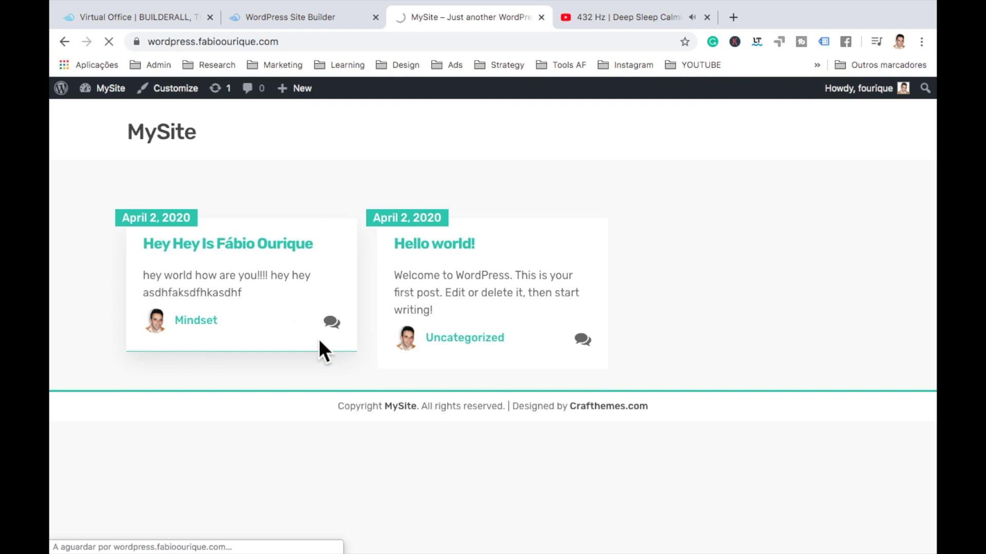
scroll(319, 339, down, 5)
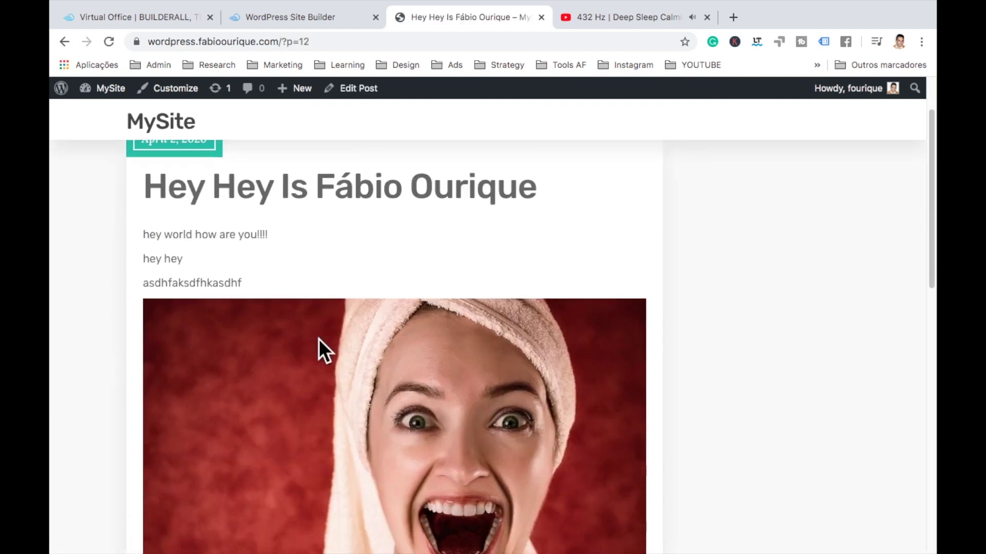
click(65, 42)
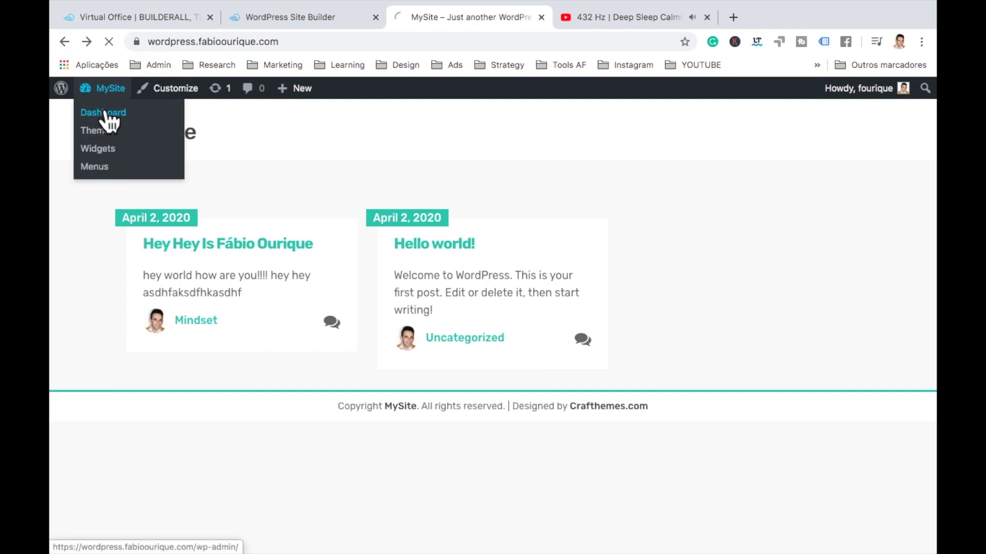
Step: Go to the Dashboard and open Appearance > Widgets to view the Sidebar and footer areas
click(105, 114)
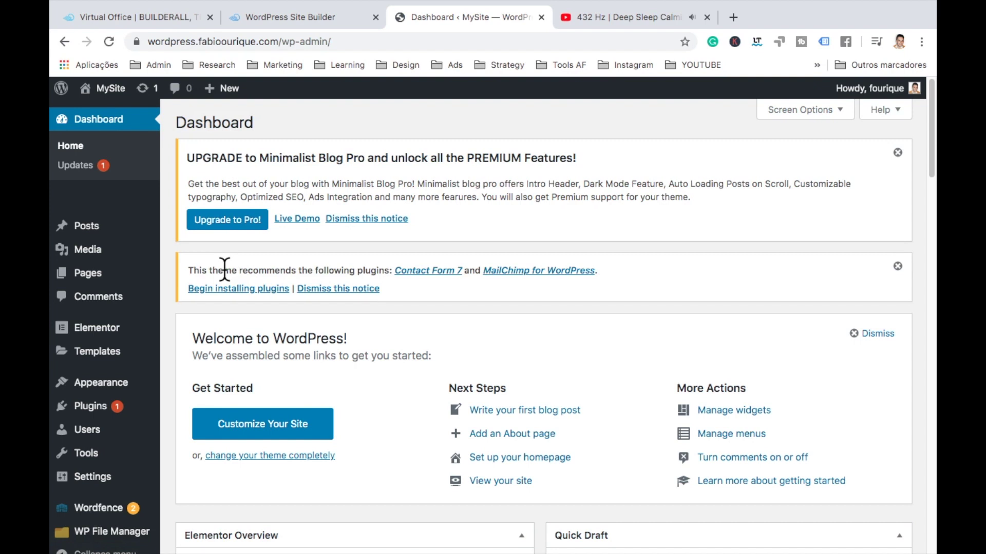
mouse_move(110, 386)
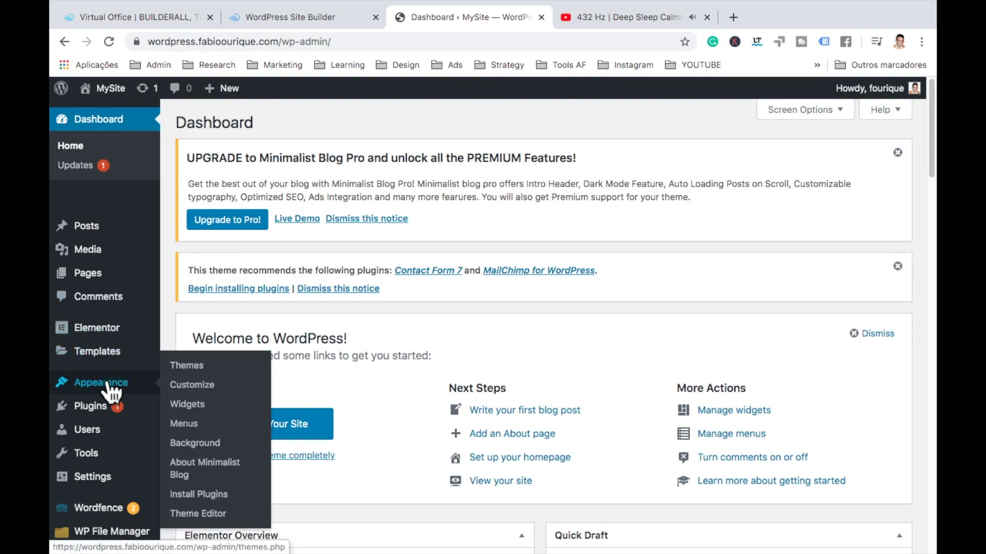
click(187, 406)
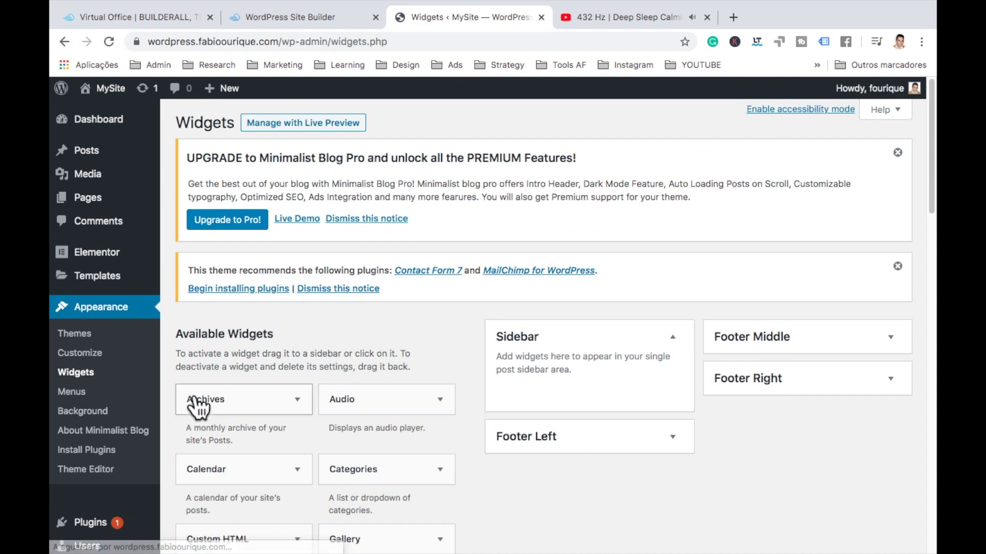
scroll(343, 362, down, 3)
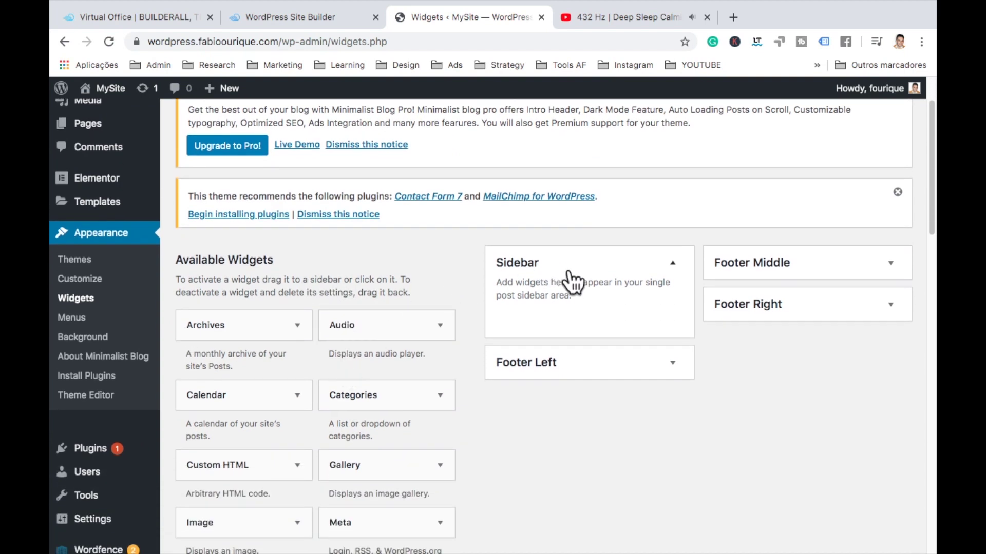
scroll(415, 354, down, 3)
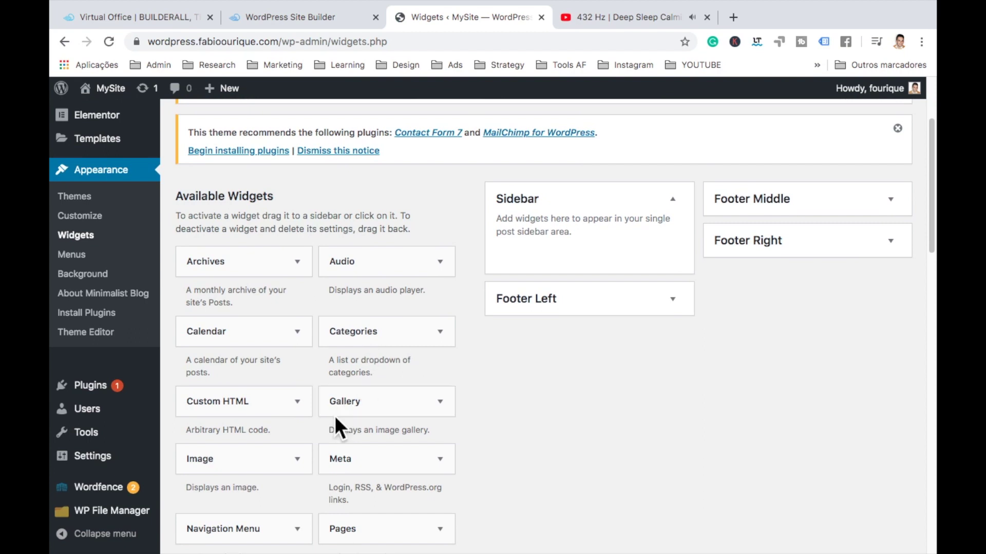
Step: Add an Image widget to the Sidebar and title it 'Links to Products'
drag(281, 466, 601, 256)
click(539, 315)
text(Links to)
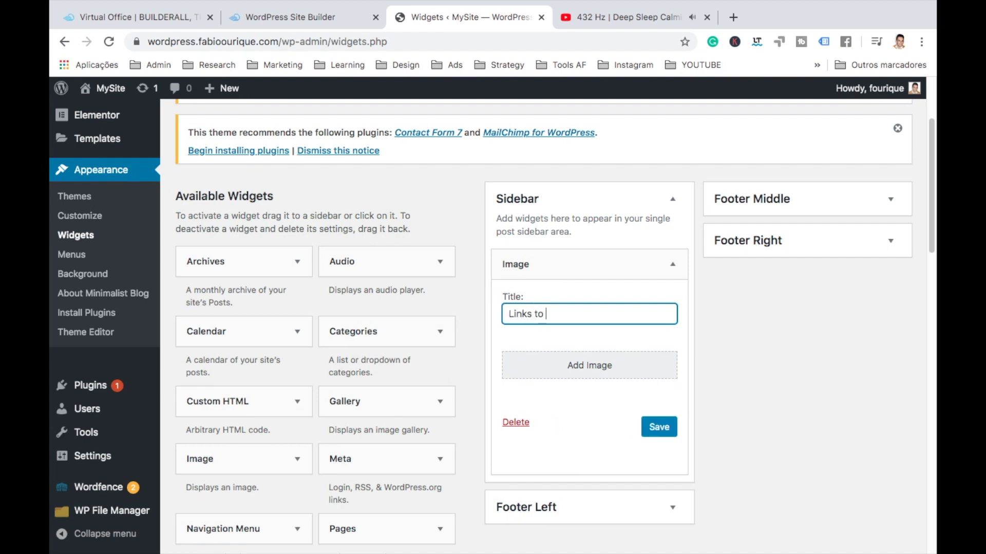
text( Products)
Step: Upload the google adss.jpeg picture for the widget and set its link to a custom URL
click(559, 370)
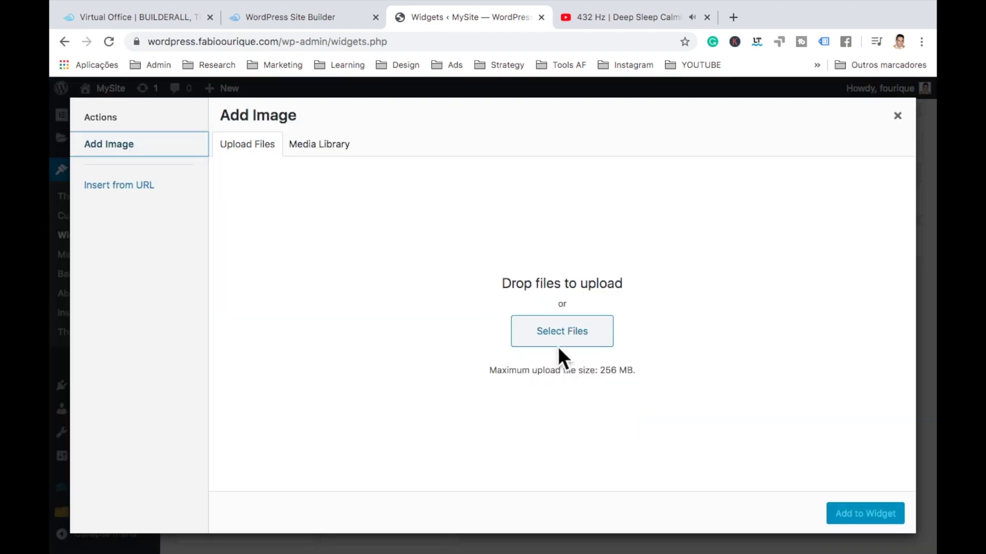
click(539, 333)
scroll(618, 196, up, 3)
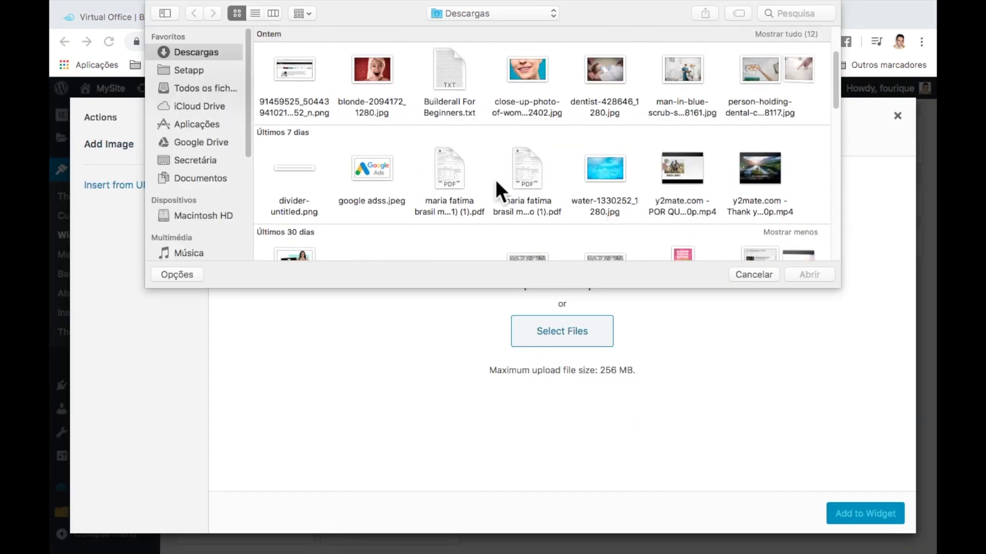
double_click(362, 165)
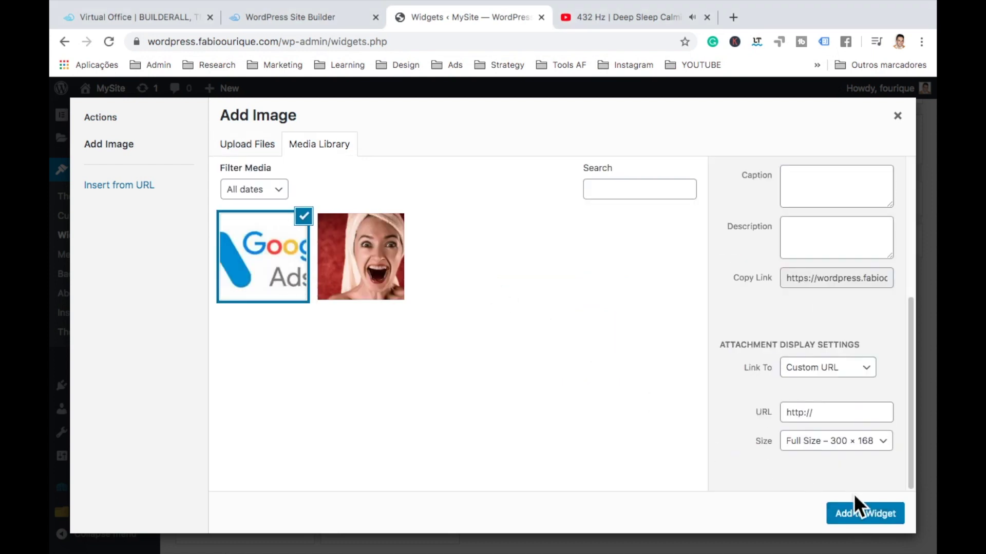
click(840, 407)
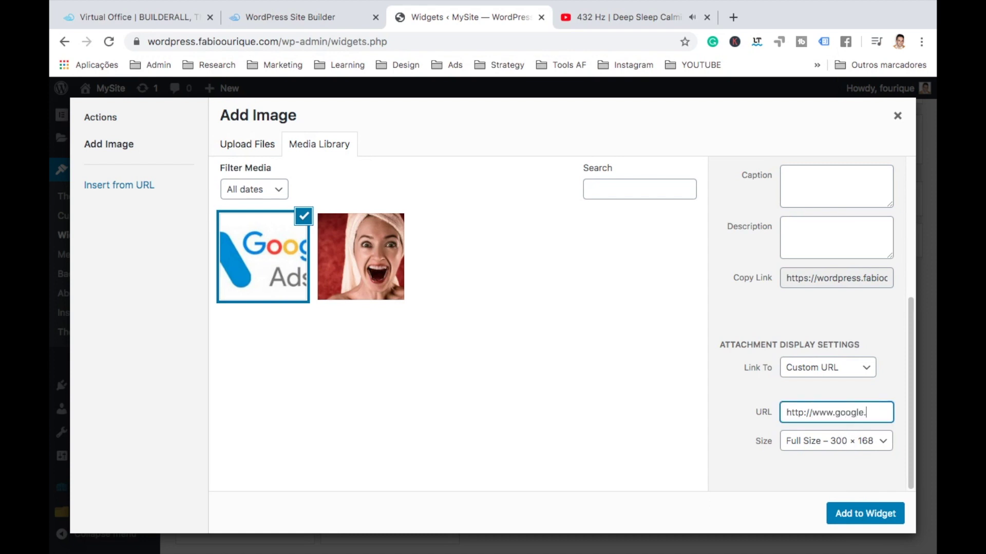
text(www.google.com)
click(860, 514)
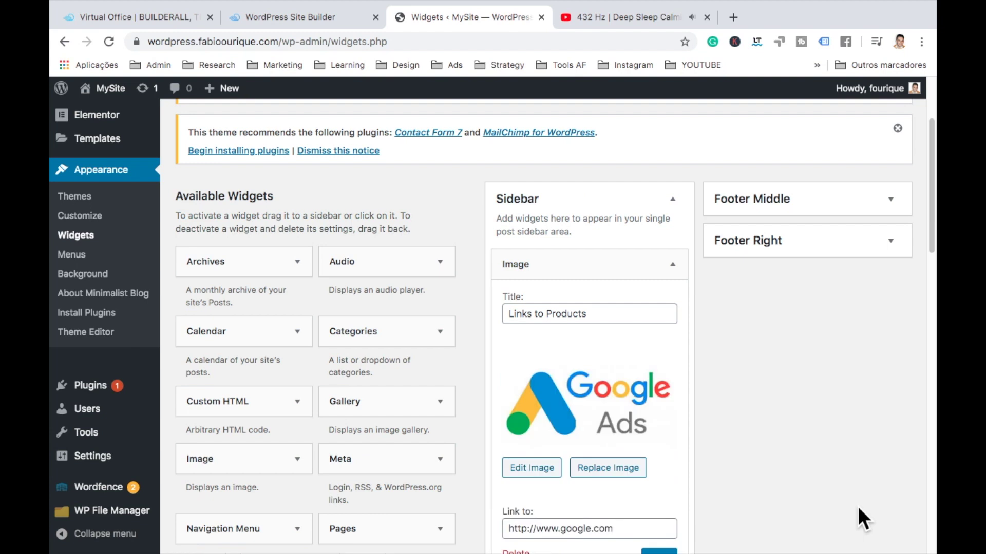
scroll(650, 463, down, 2)
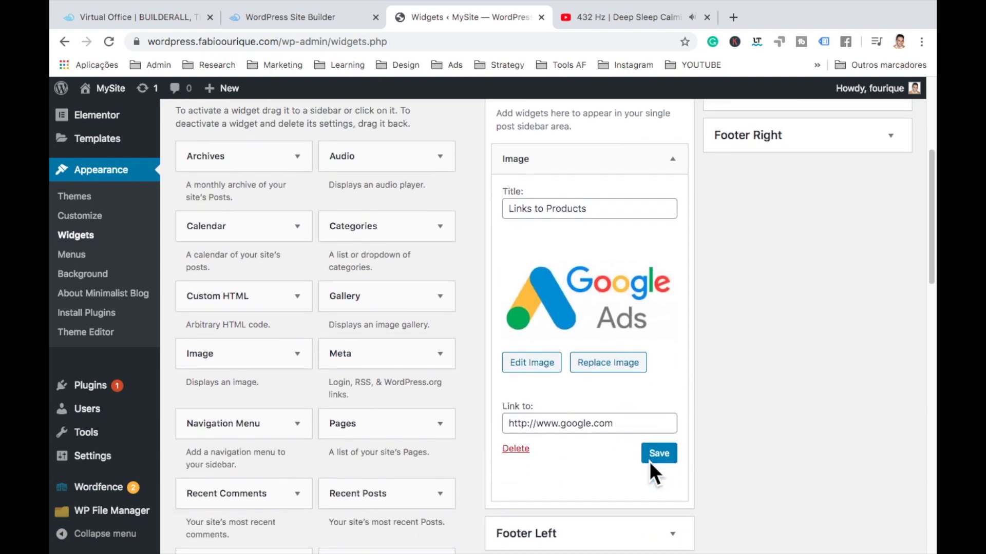
click(660, 454)
scroll(614, 440, up, 2)
scroll(612, 424, down, 2)
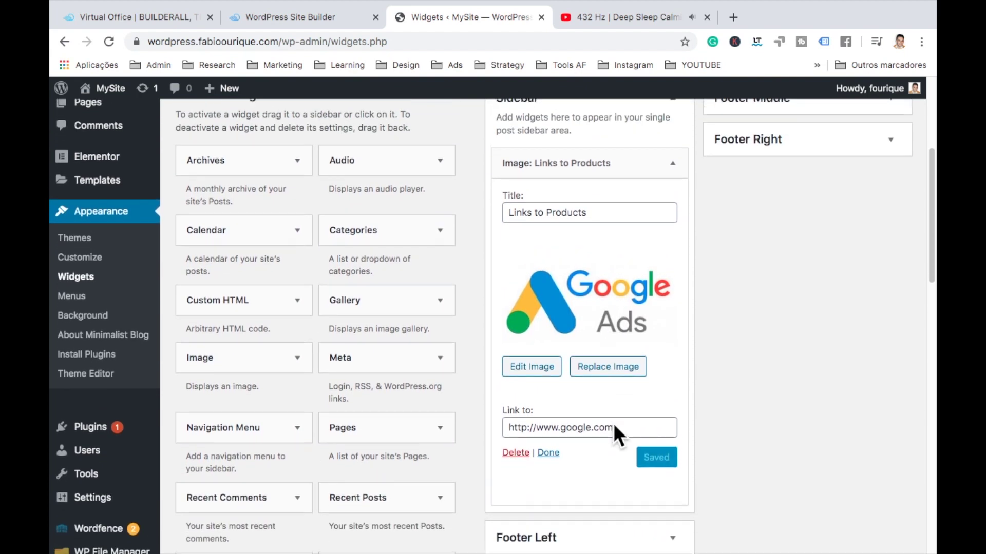
scroll(613, 426, down, 1)
scroll(411, 298, up, 1)
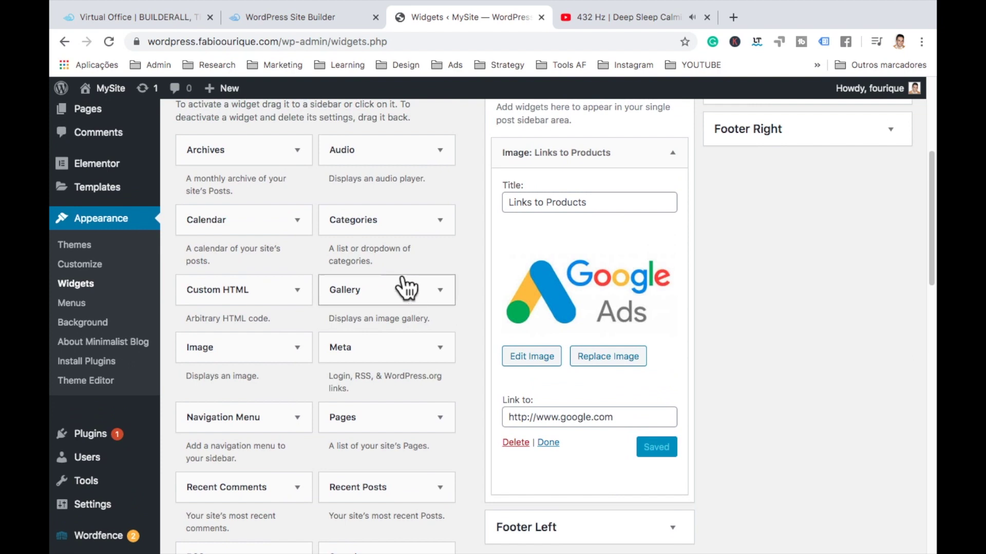
scroll(403, 226, up, 3)
scroll(403, 231, down, 3)
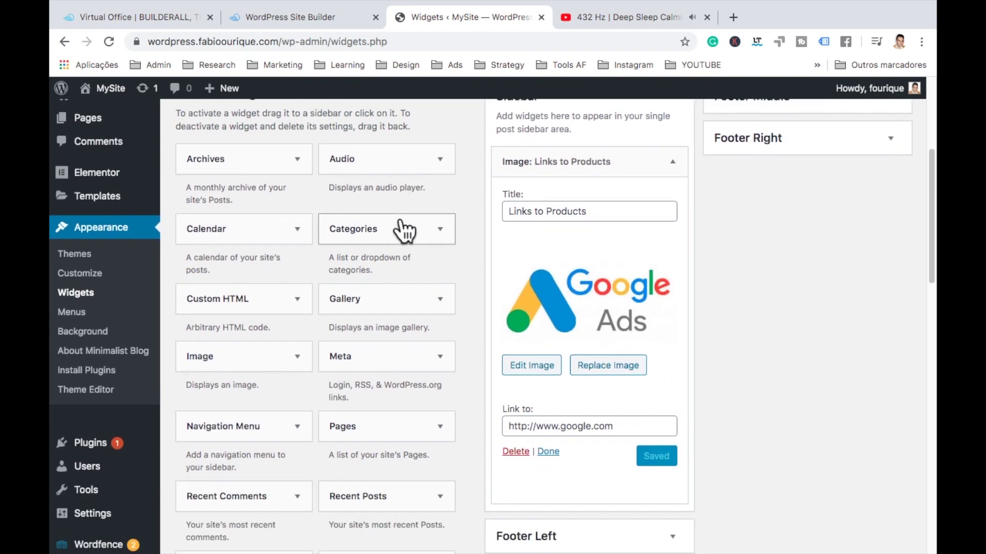
scroll(369, 417, down, 4)
scroll(365, 445, down, 4)
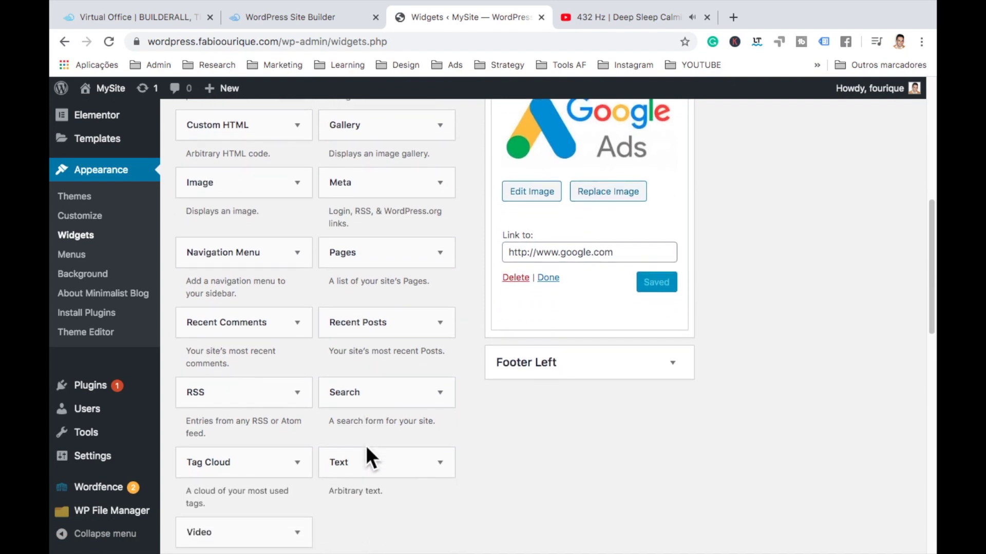
Step: Add a Recent Posts widget below the image, title it 'My Recent Posts', and save it
scroll(269, 508, up, 6)
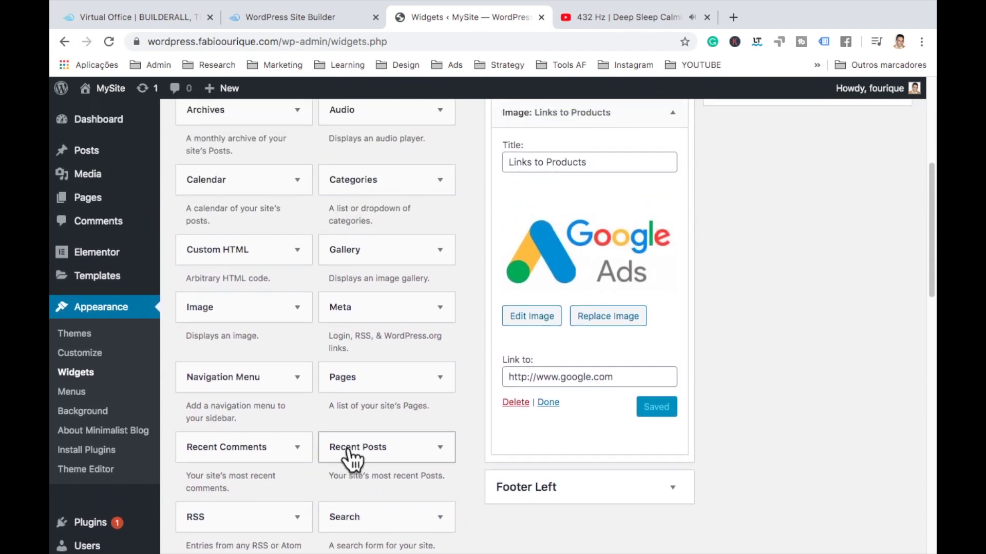
drag(353, 457, 558, 474)
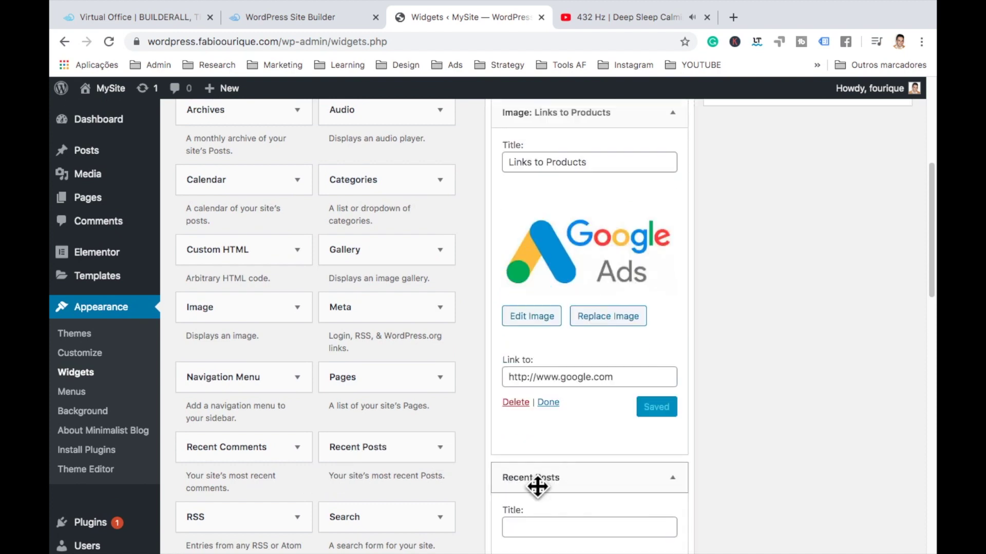
scroll(537, 485, down, 3)
click(539, 422)
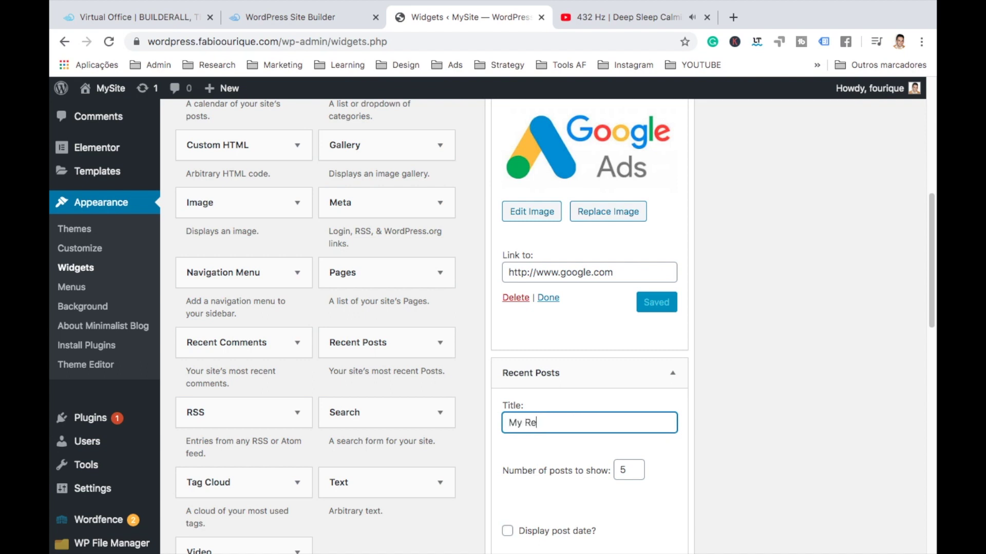
text(My Recent Posts)
key(Return)
scroll(591, 411, down, 4)
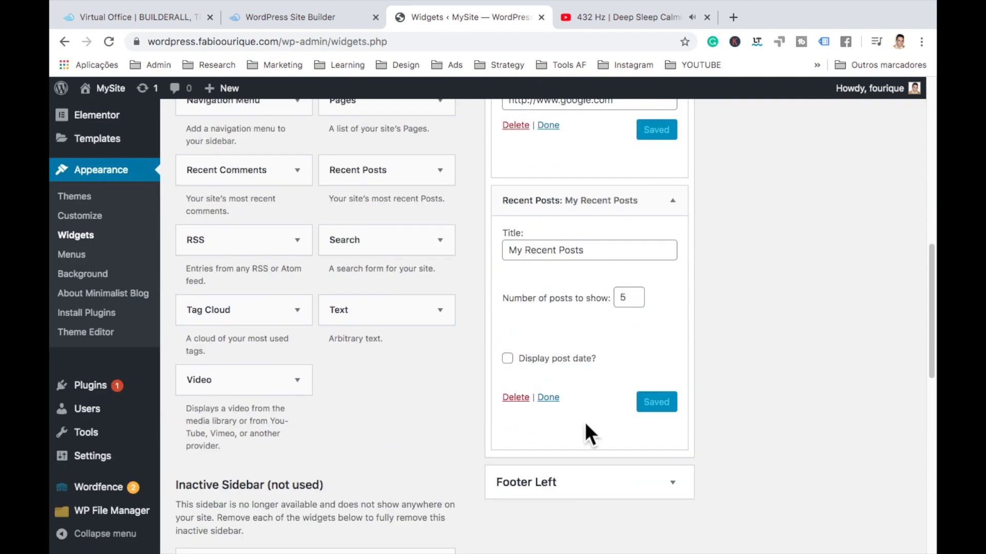
click(548, 398)
scroll(549, 398, up, 3)
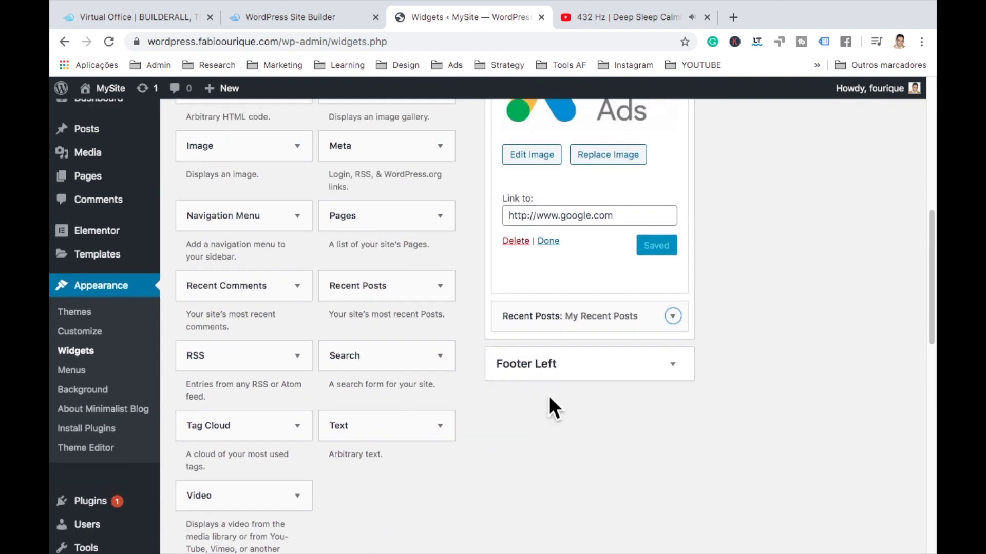
scroll(550, 396, up, 10)
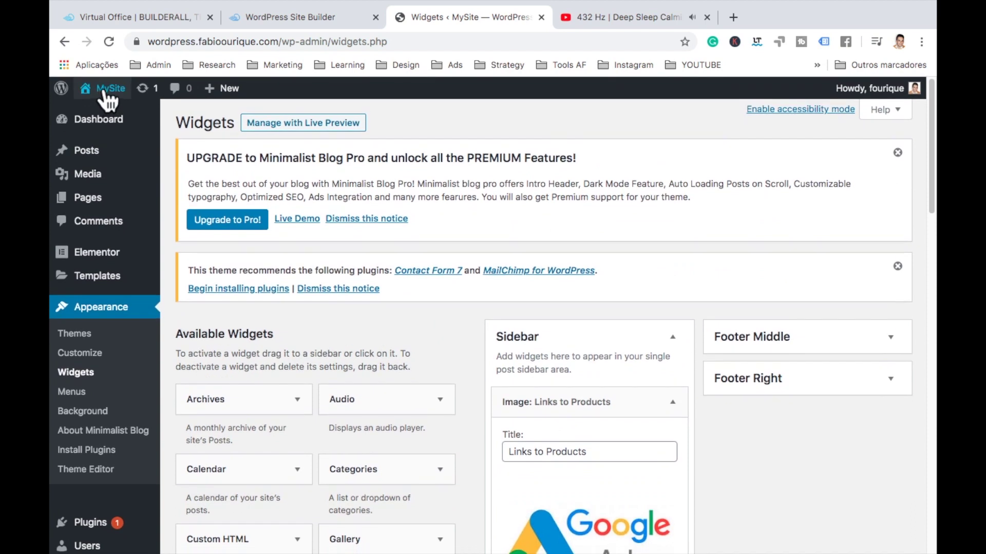
click(109, 107)
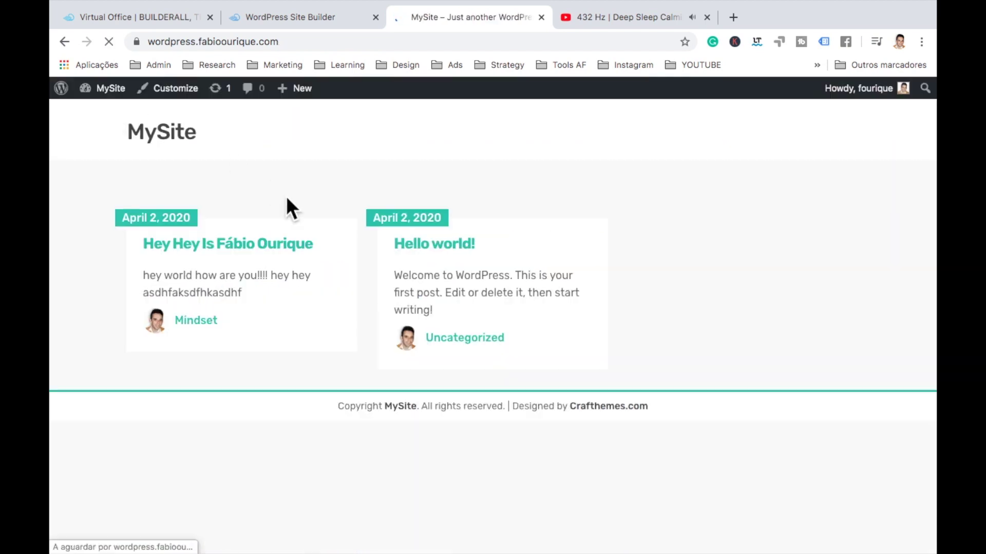
click(154, 141)
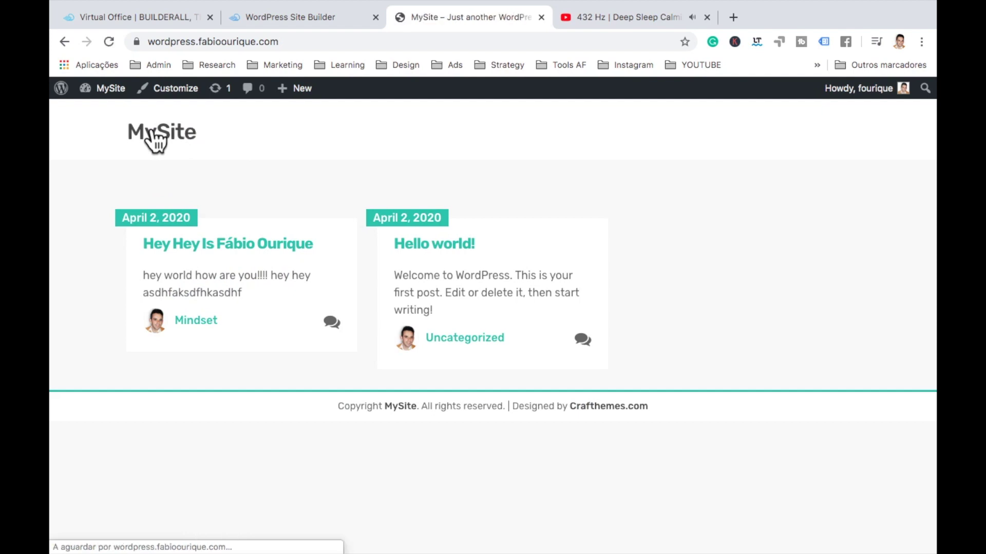
mouse_move(105, 88)
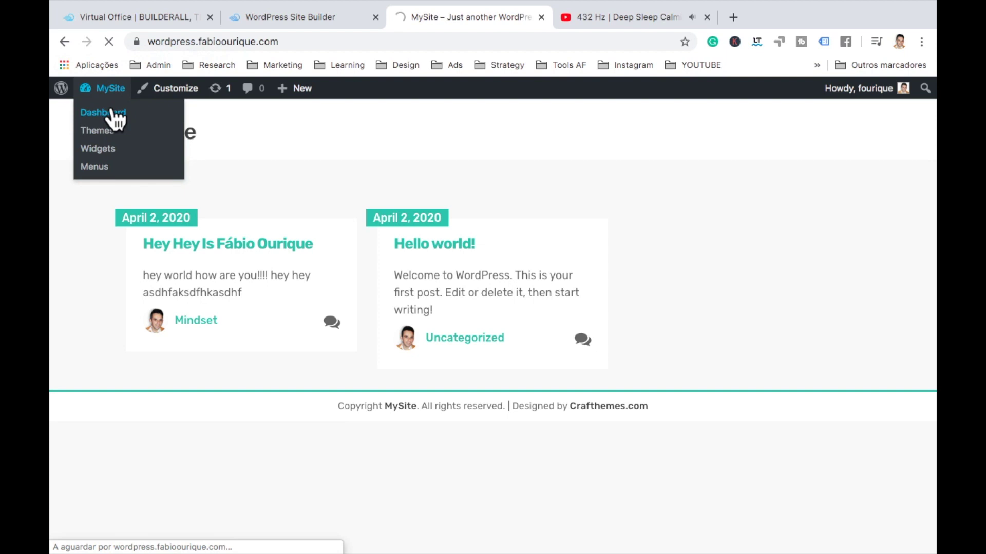
click(110, 113)
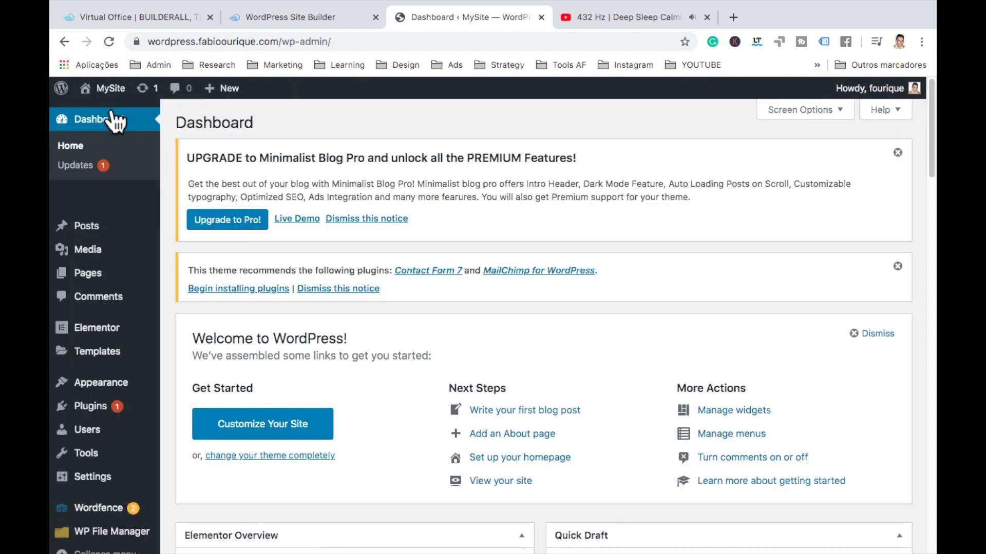
mouse_move(114, 382)
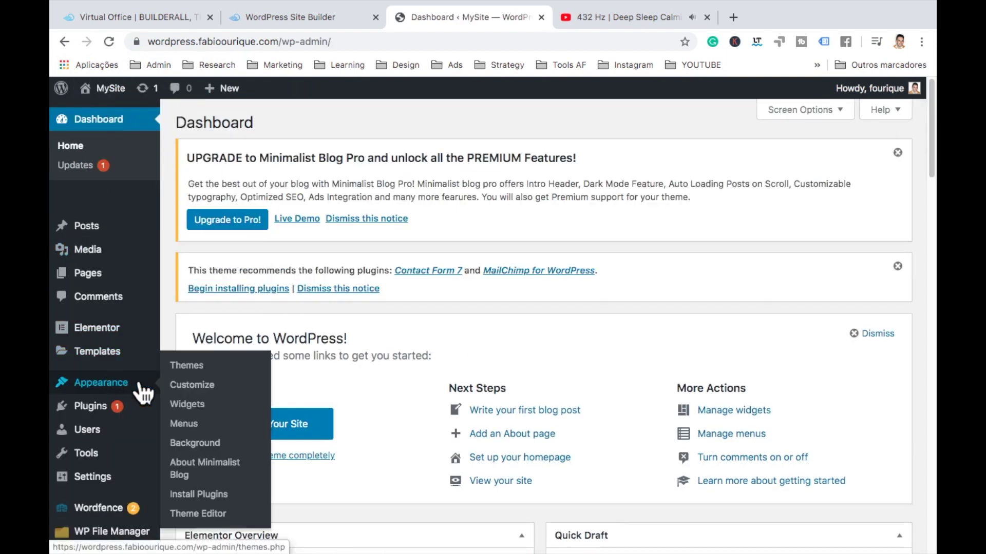
click(188, 405)
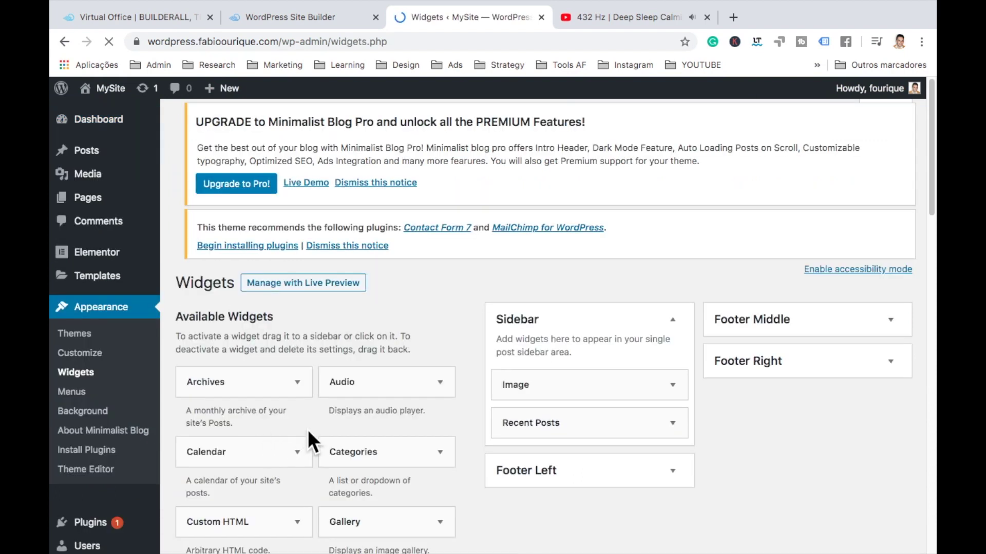
scroll(406, 418, down, 3)
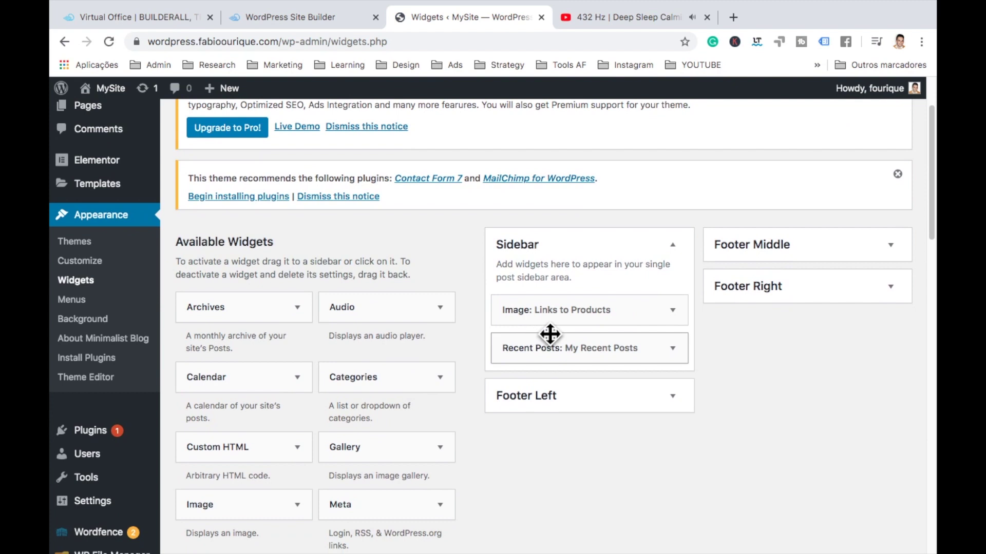
scroll(653, 268, up, 3)
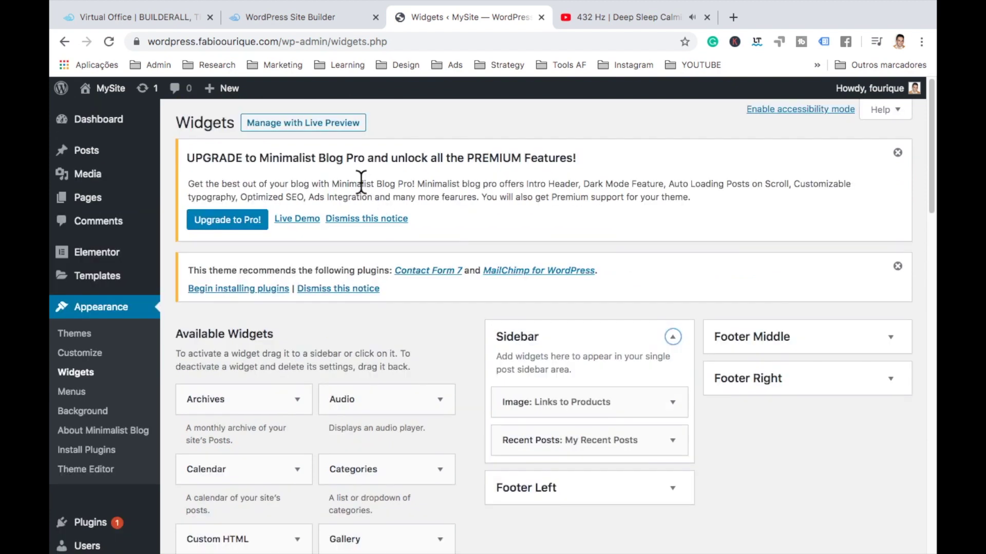
Step: Open the widgets in the live preview Customizer and navigate to the Hey Hey Is Fábio Ourique post
click(312, 125)
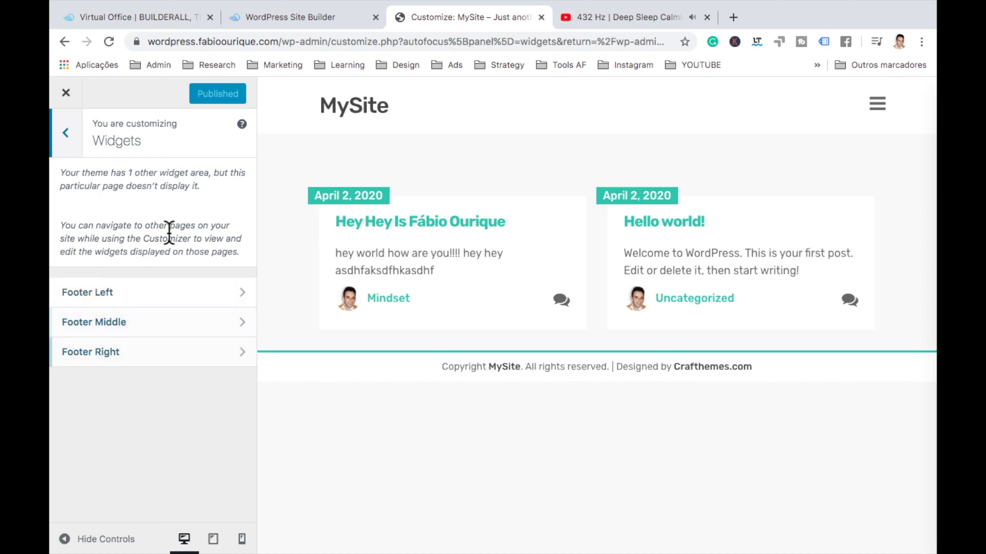
drag(208, 187, 52, 175)
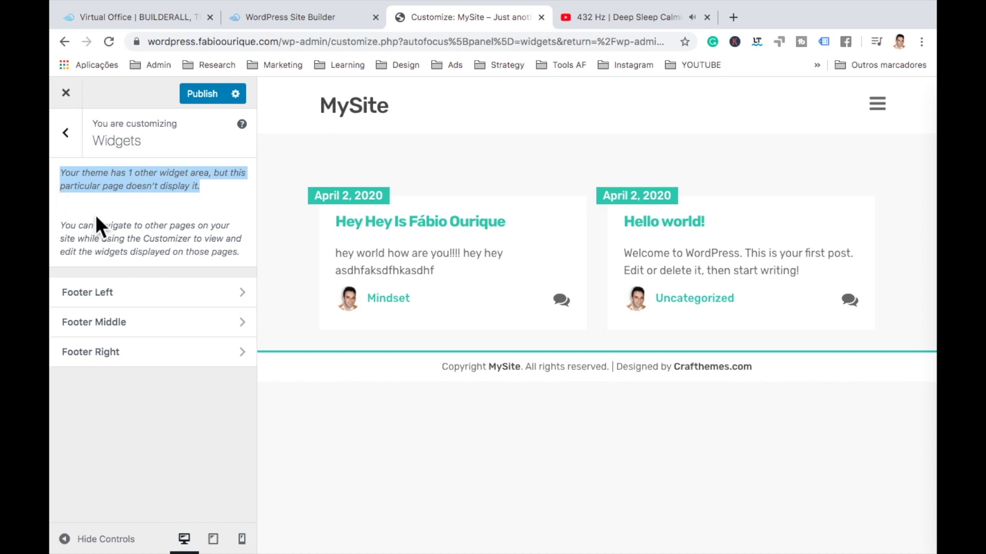
drag(117, 241, 205, 242)
click(205, 241)
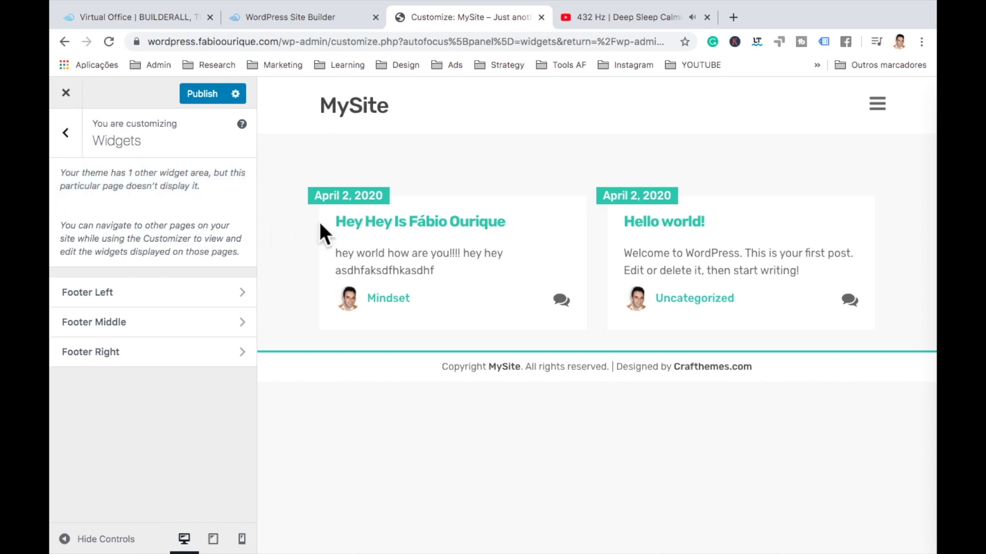
click(371, 220)
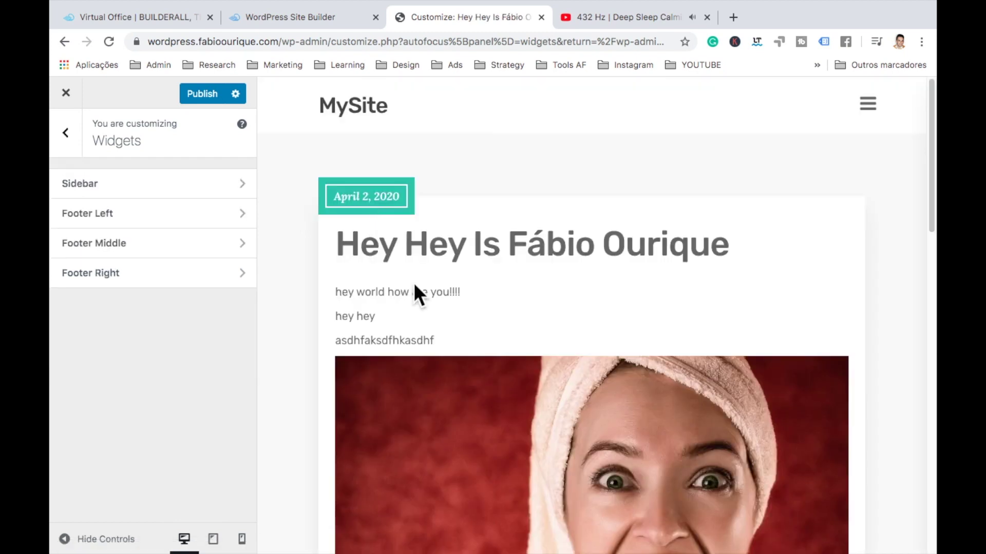
scroll(414, 282, down, 2)
scroll(415, 287, down, 10)
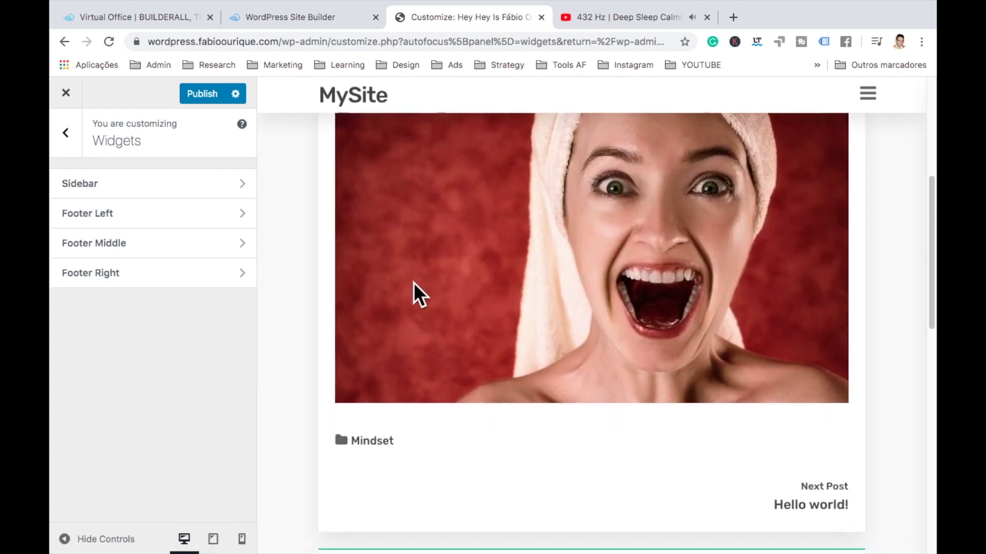
scroll(414, 284, down, 8)
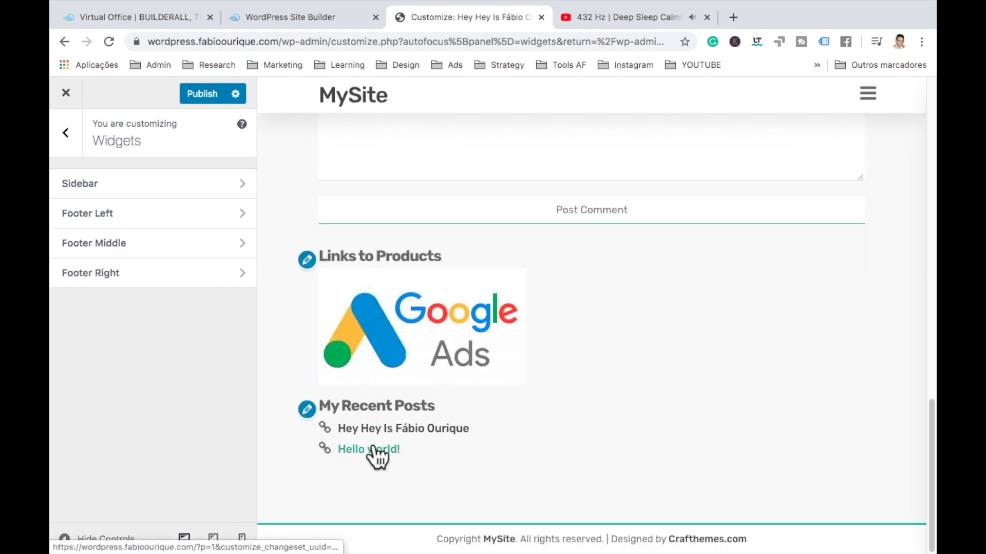
Step: Check the Sidebar's widget list and publish the widget changes
click(149, 184)
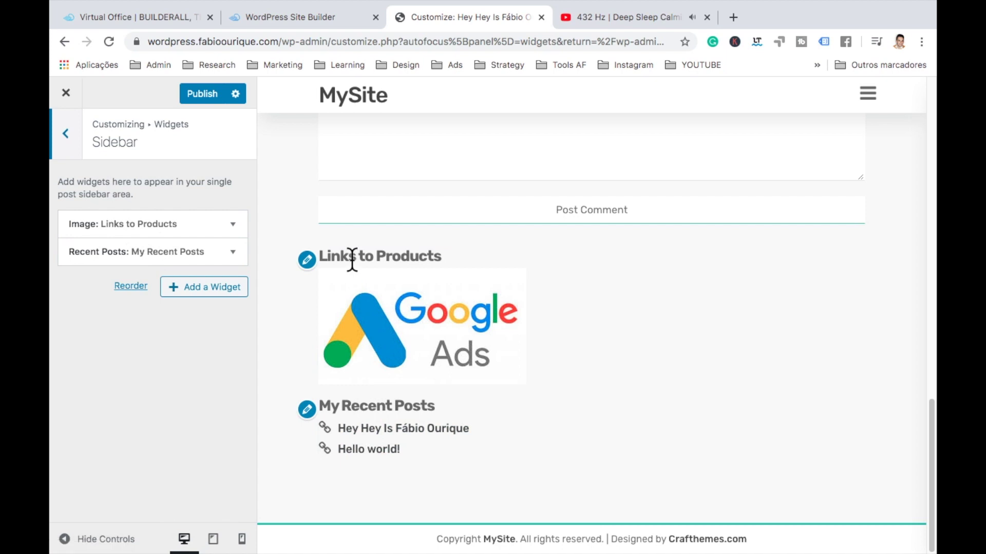
scroll(353, 264, up, 5)
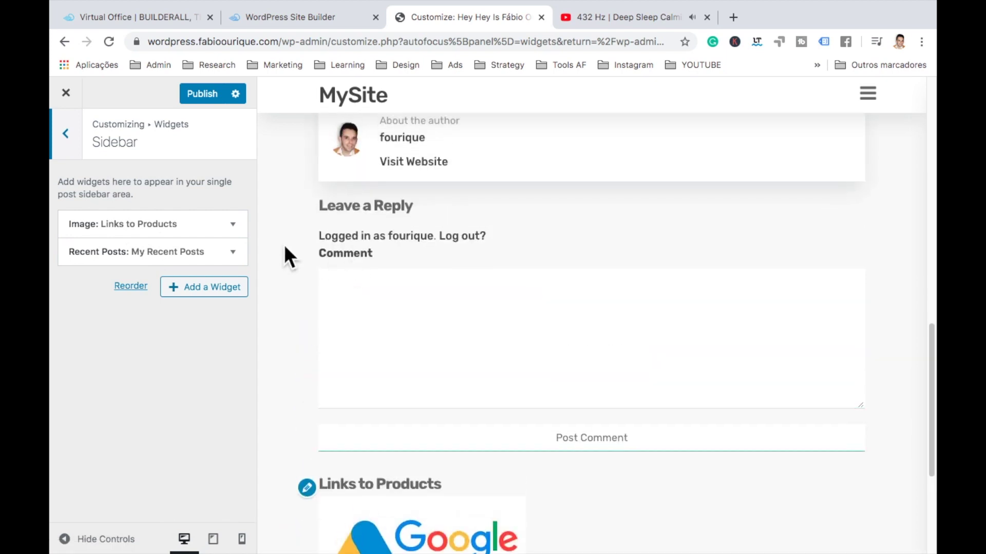
click(200, 95)
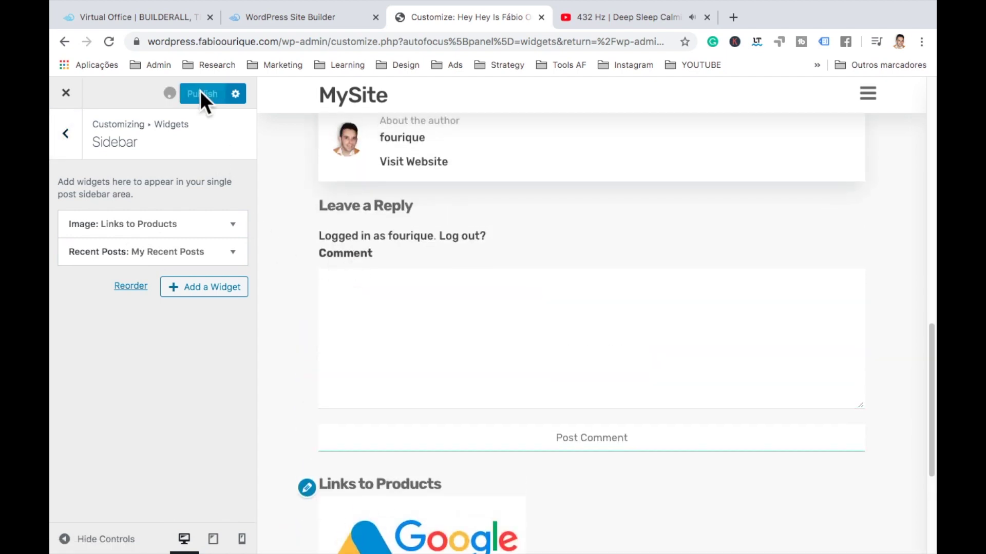
Step: Close the Customizer and visit MySite's front page
click(66, 91)
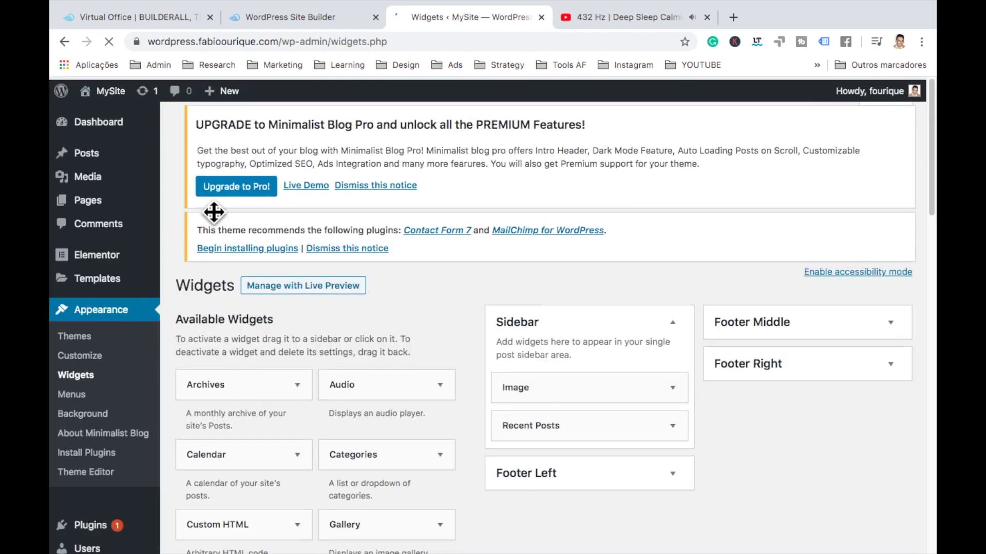
mouse_move(109, 95)
click(108, 90)
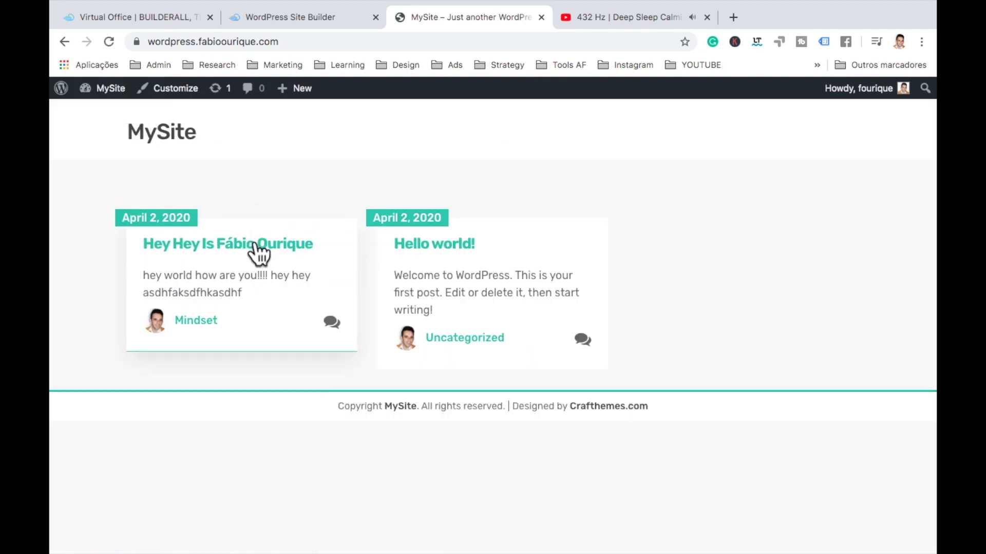
Step: Open the newest post and check its content alongside the two sidebar widgets
click(297, 245)
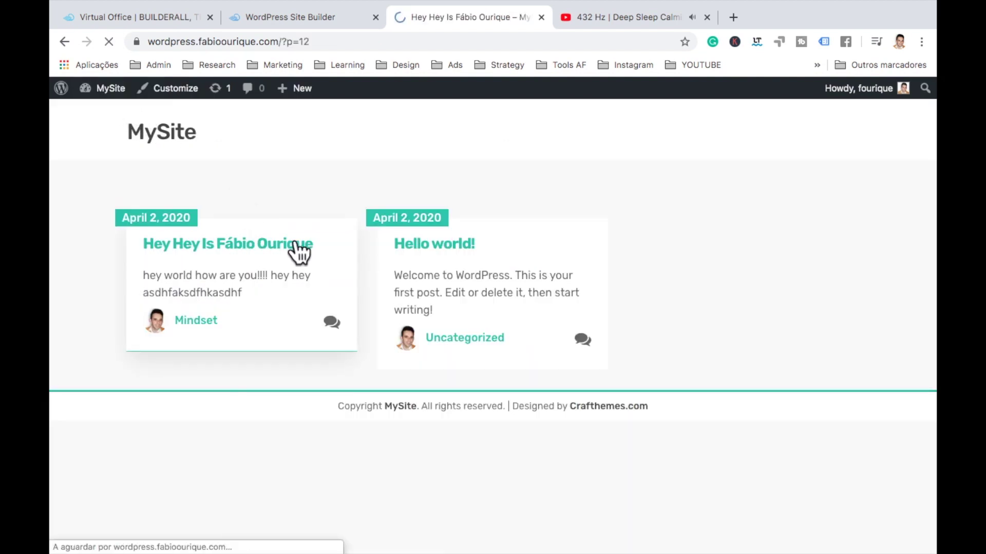
scroll(298, 251, down, 1)
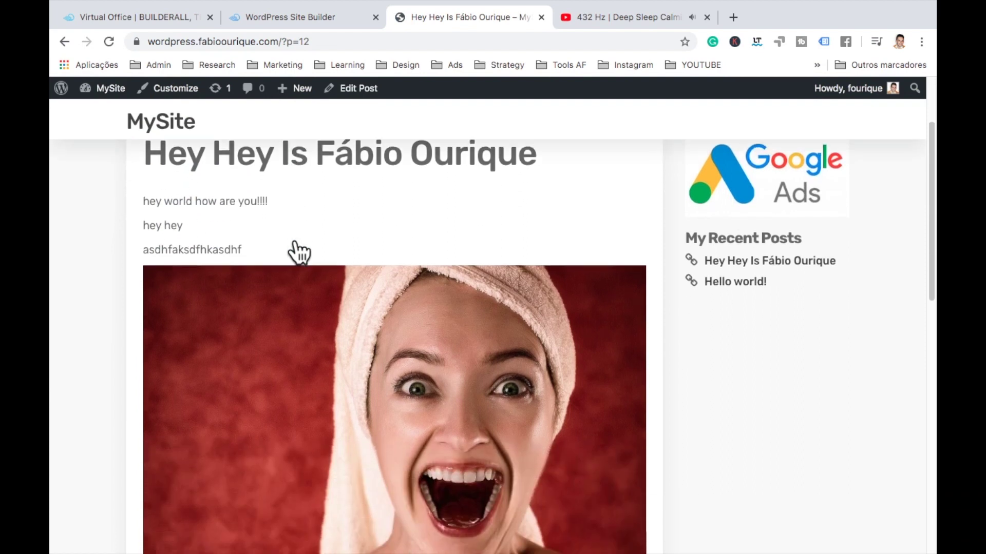
scroll(299, 252, up, 3)
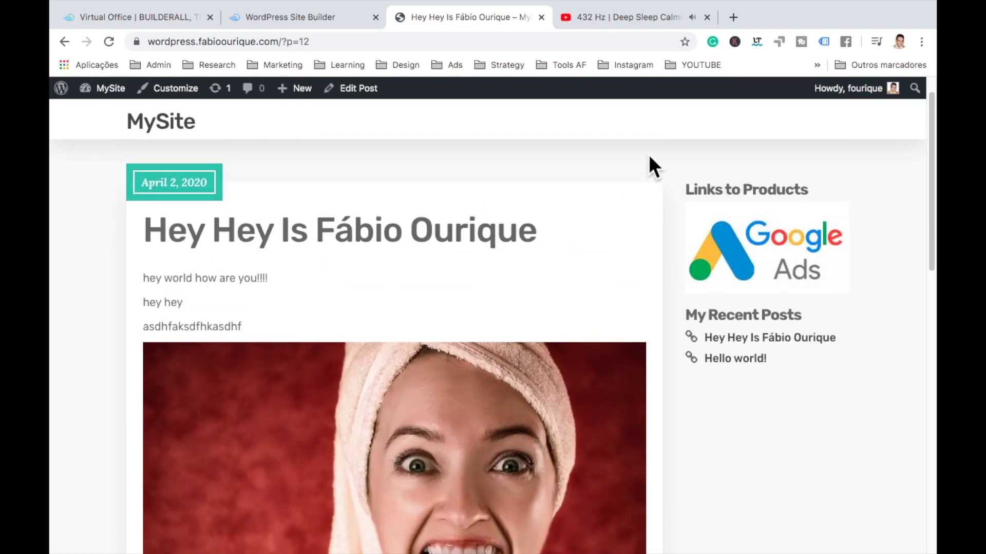
drag(649, 153, 824, 378)
click(824, 377)
Step: Return to the admin Dashboard through the MySite admin bar menu
mouse_move(117, 96)
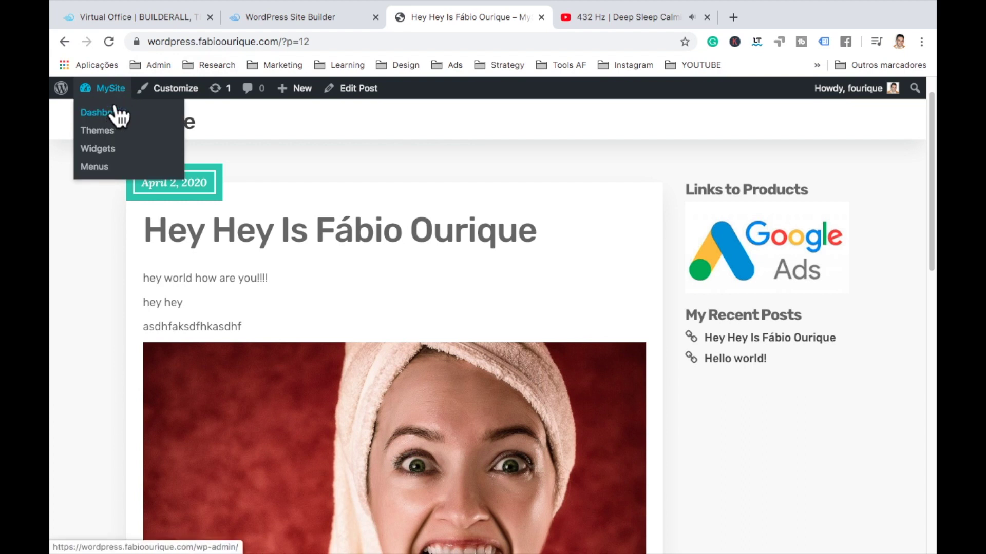
click(114, 114)
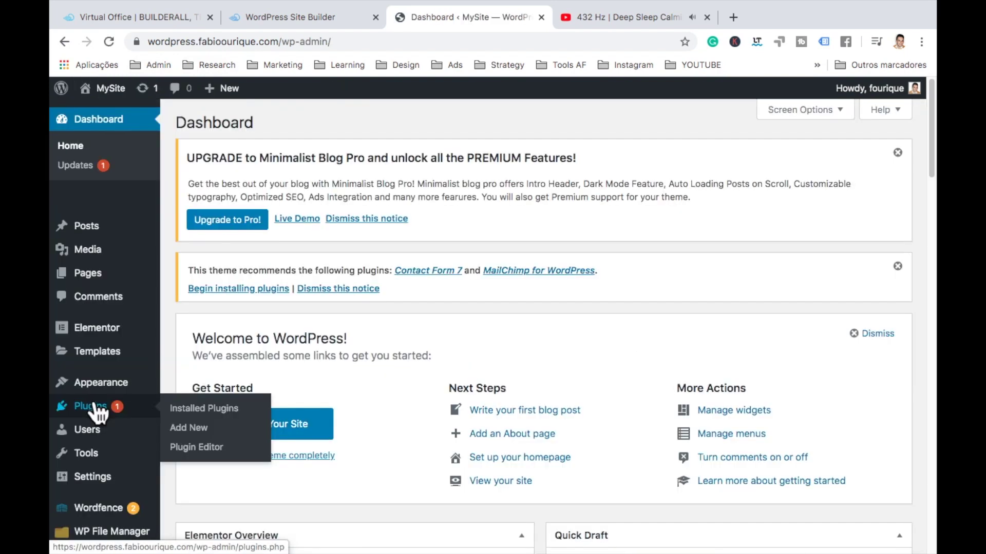
mouse_move(101, 387)
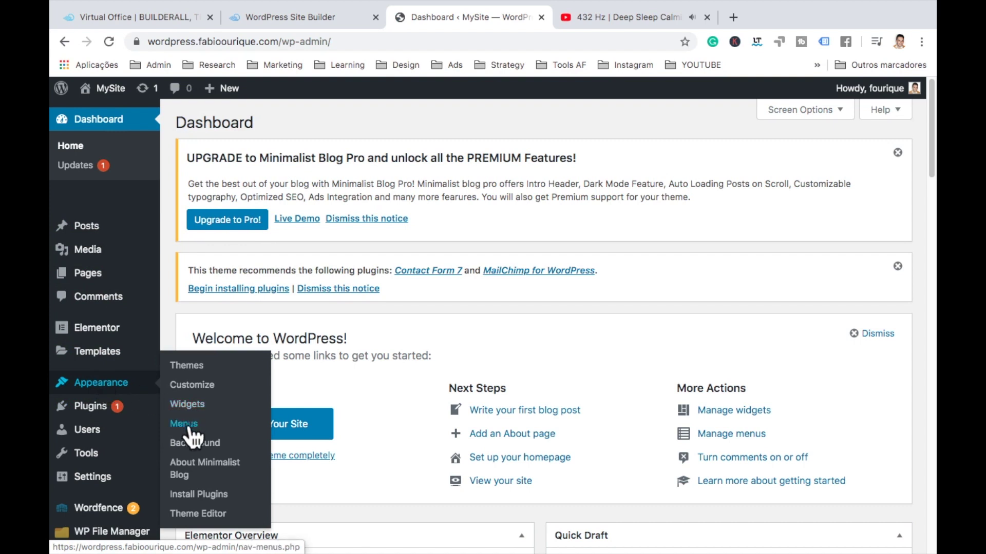
Step: In the Customizer's Site Identity, change the site title to the owner's name plus 'Wordpress Site'
click(192, 386)
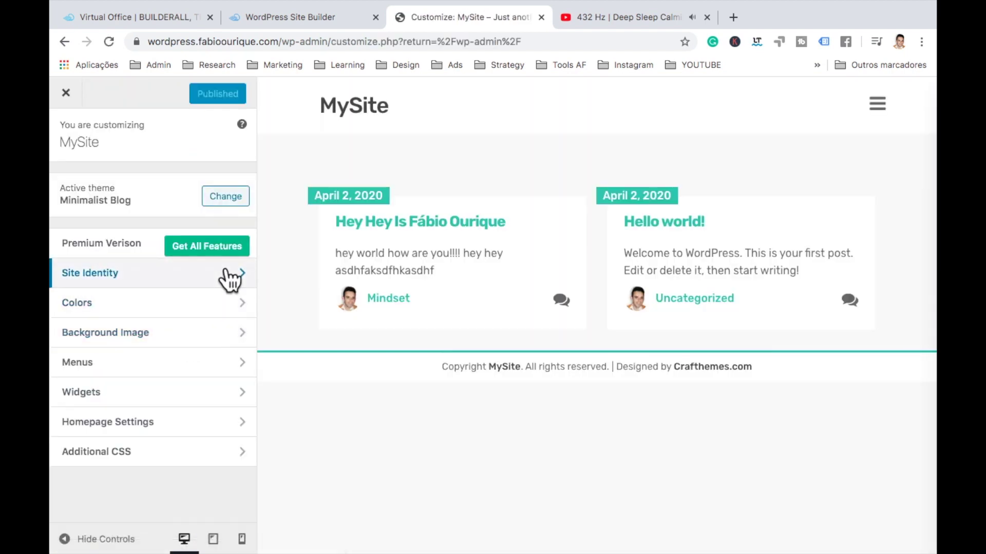
click(230, 280)
click(146, 267)
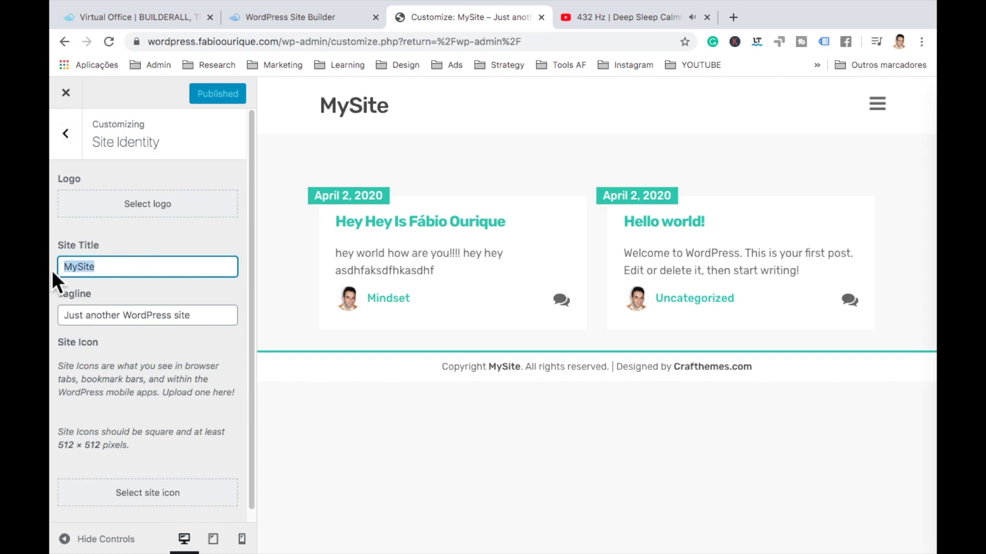
text(Fábio)
key(BackSpace)
key(BackSpace)
key(BackSpace)
key(BackSpace)
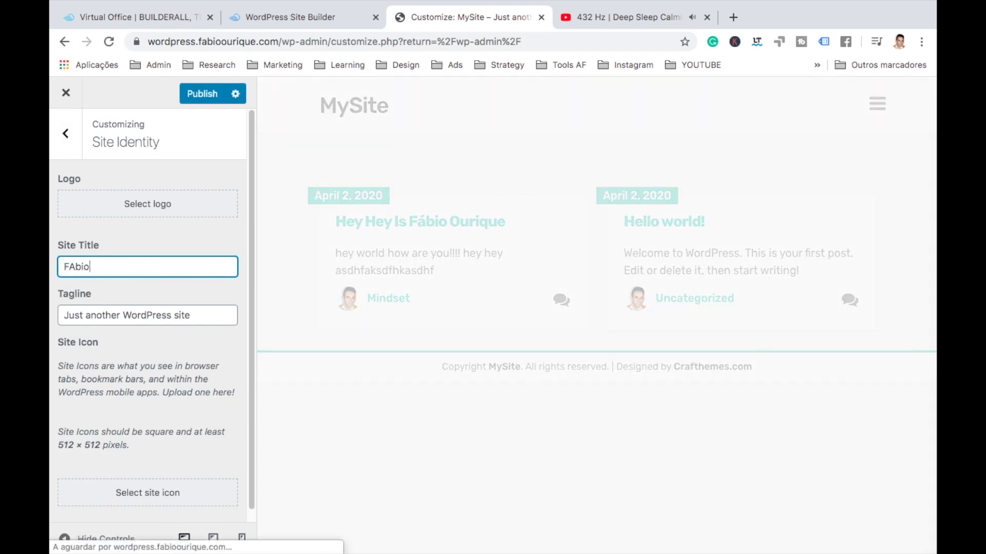
text(á)
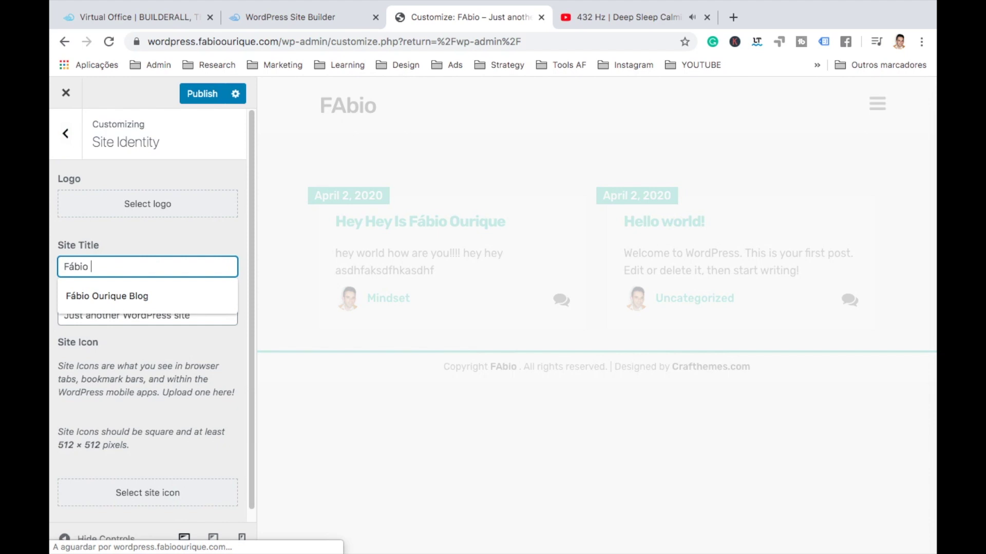
text(bio Ourique Wordpress Site)
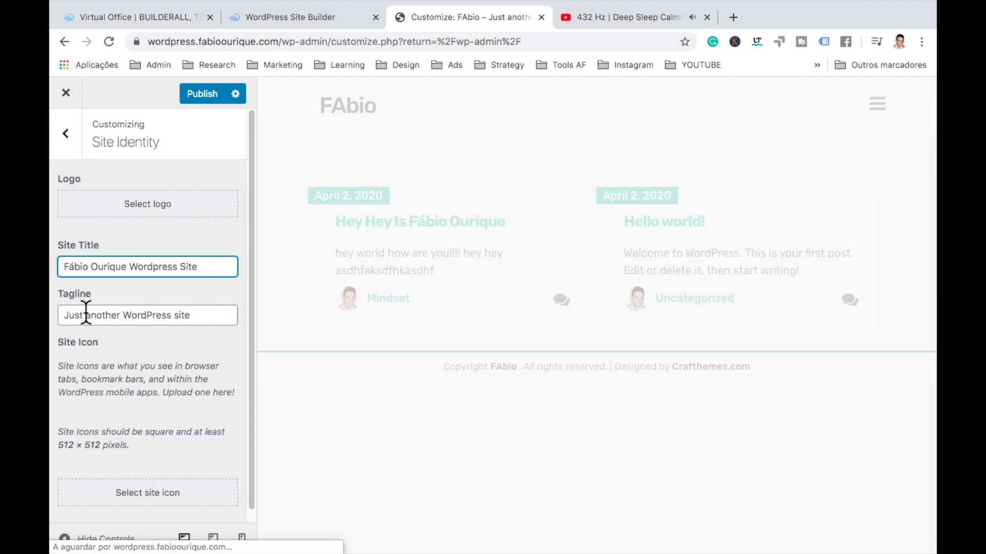
Step: Change the tagline to 'Just my new WordPress site' and publish
click(91, 314)
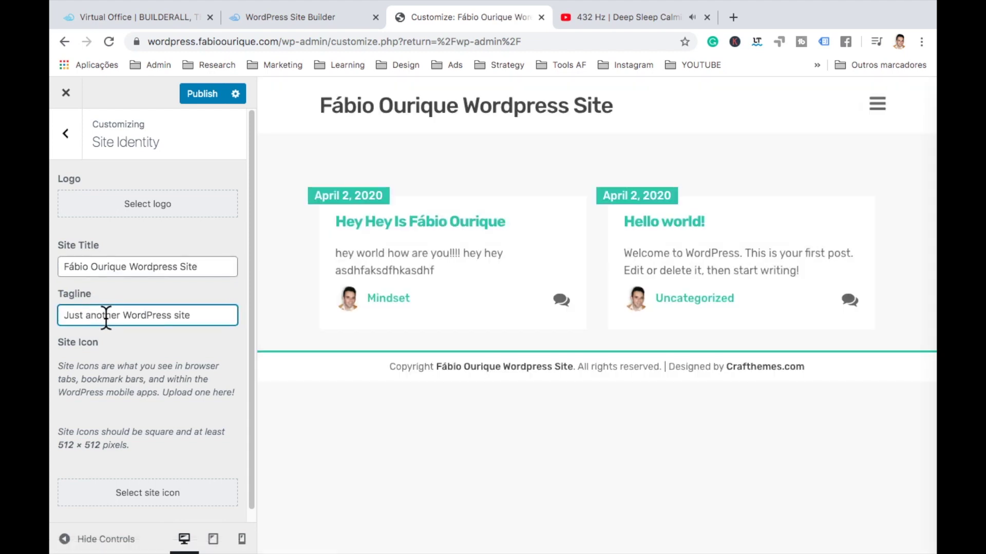
text(my new)
click(216, 94)
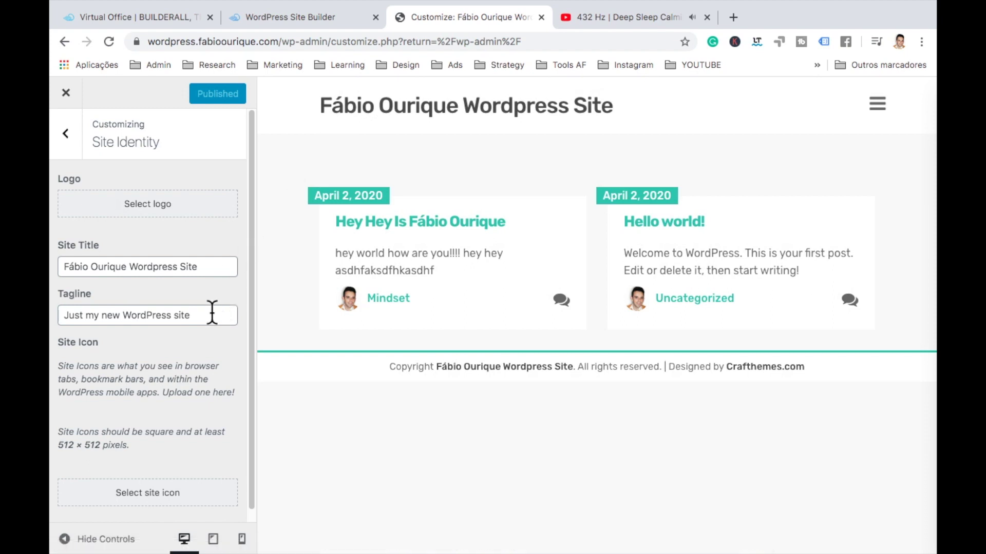
Step: Start choosing a site logo, then screenshot the Builderall logo from the office dashboard
click(163, 211)
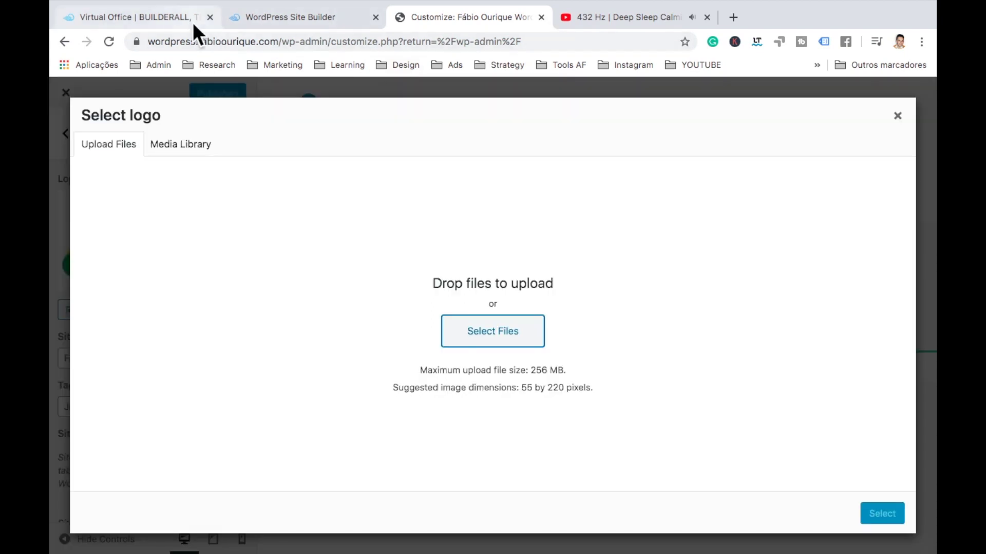
click(156, 17)
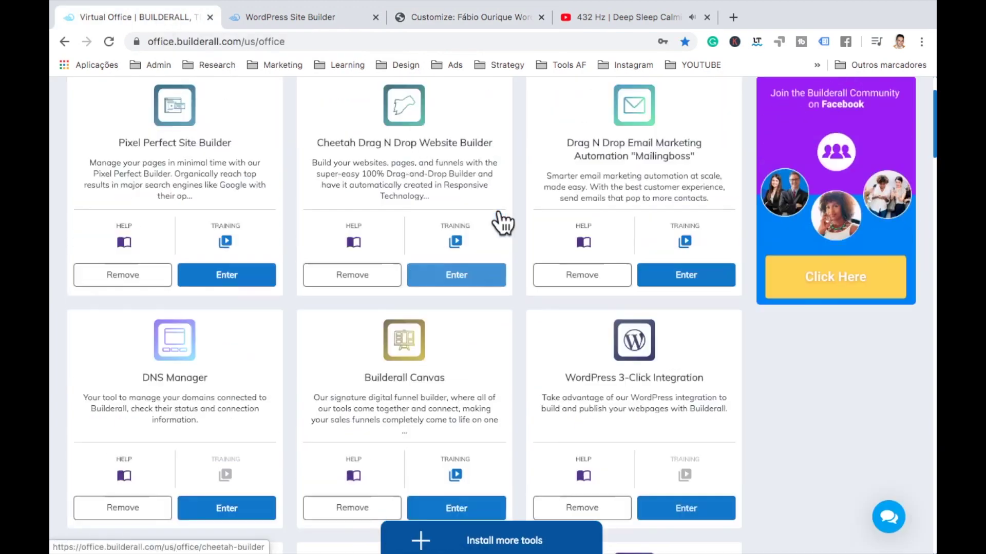
scroll(497, 215, up, 1)
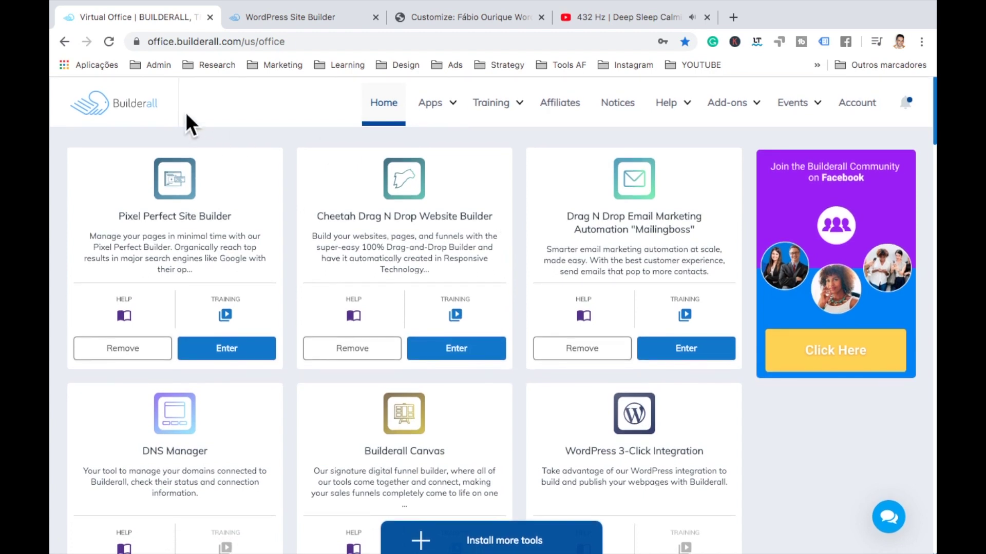
key(super+shift+4)
drag(68, 87, 166, 121)
Step: Upload the Builderall logo screenshot from the screenshots folder to the logo chooser
click(487, 17)
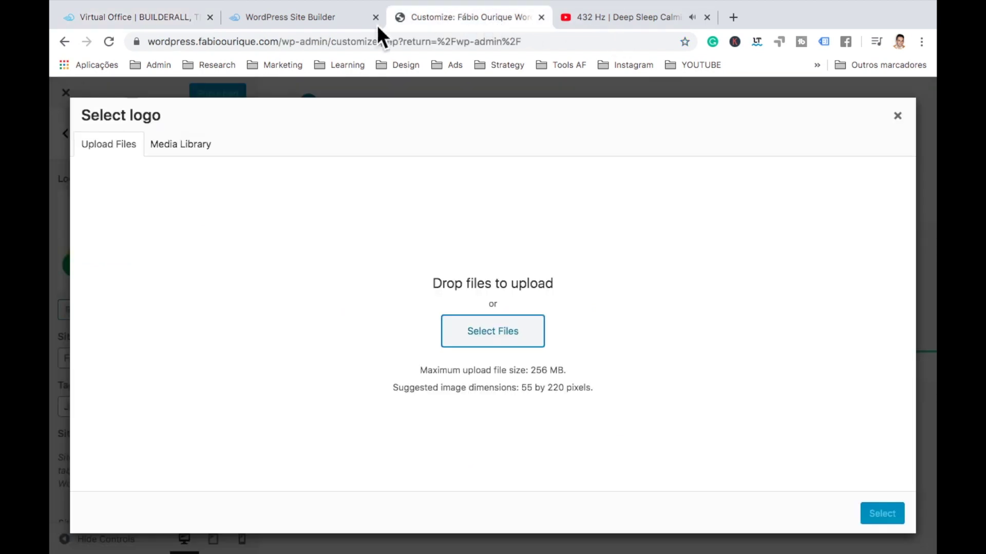
click(482, 332)
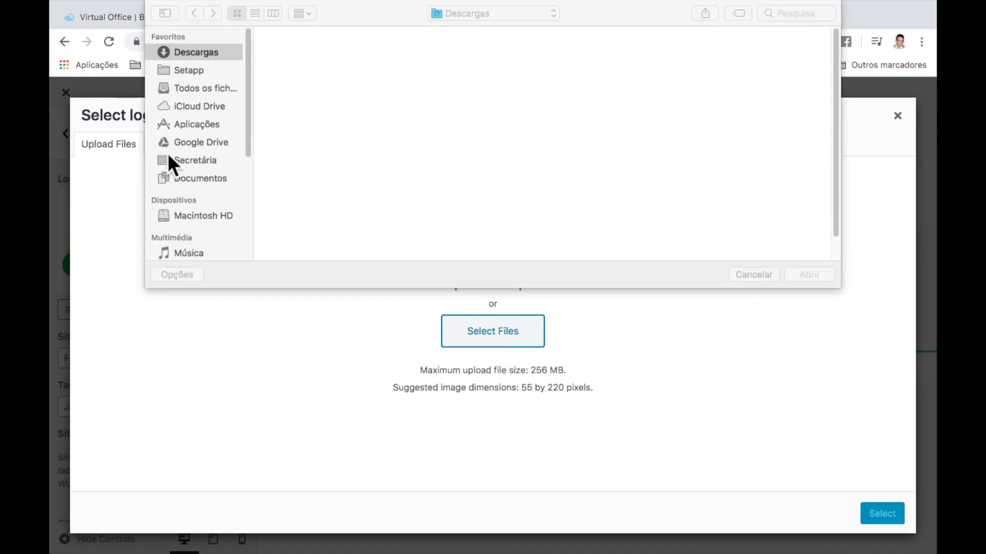
click(442, 12)
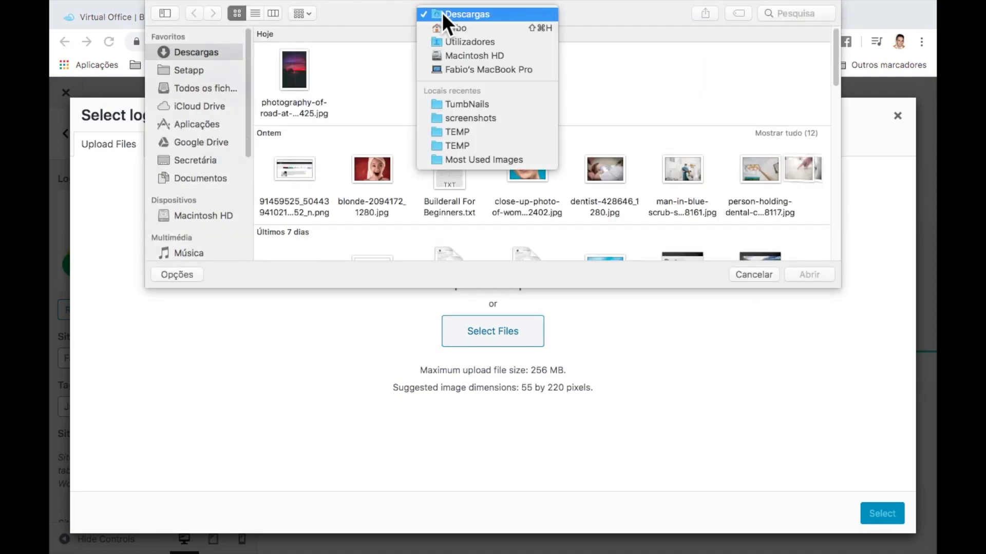
click(476, 119)
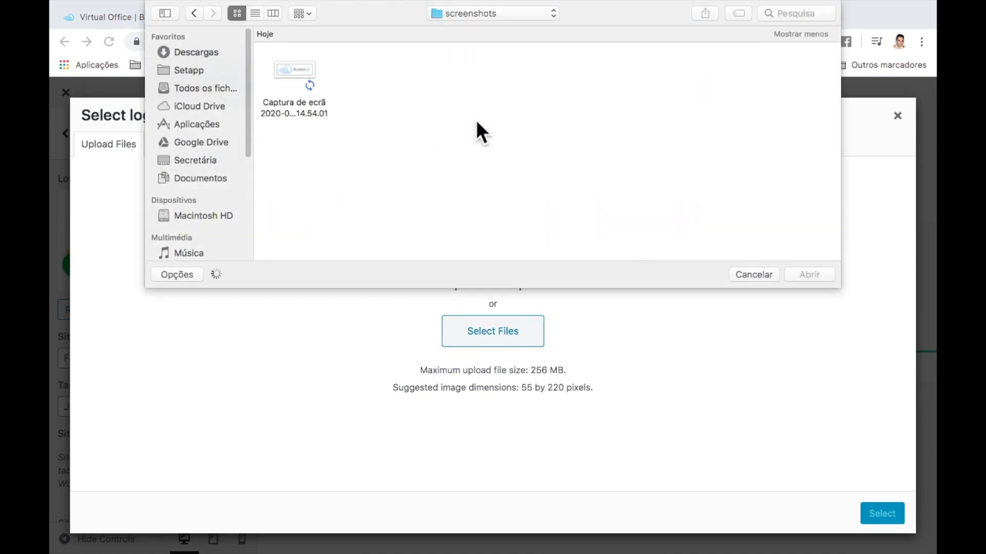
double_click(291, 77)
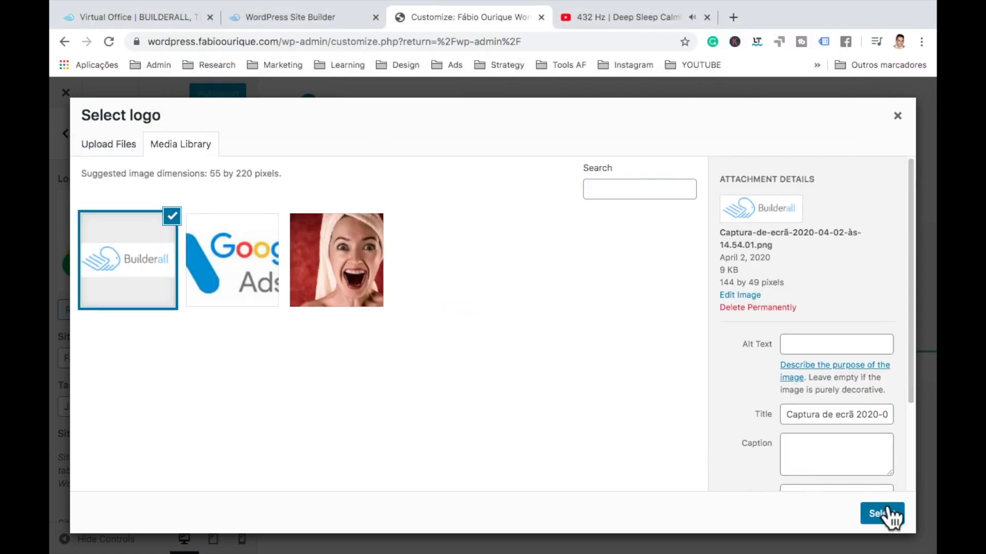
Step: Crop the uploaded image to include the whole Builderall logo and set it as logo
click(881, 512)
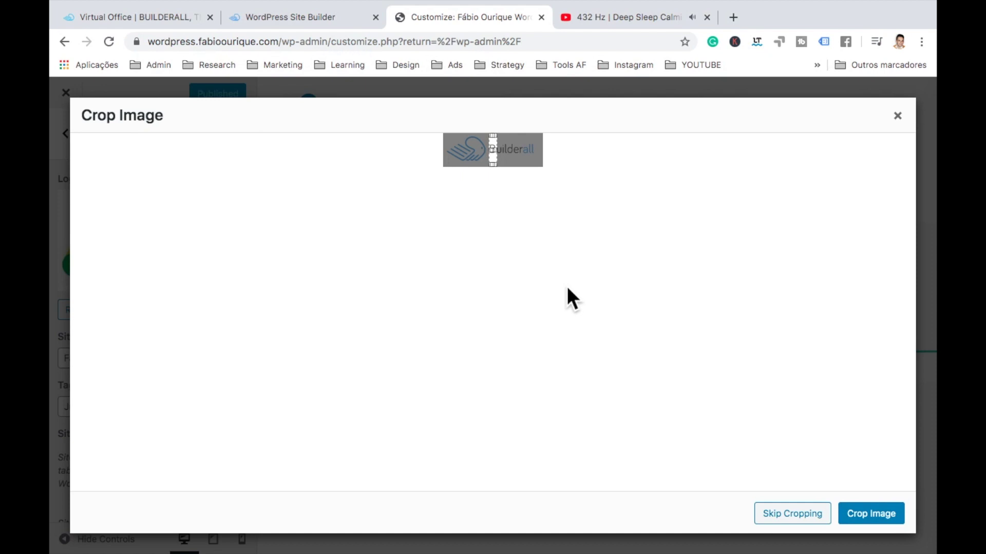
drag(490, 149, 411, 152)
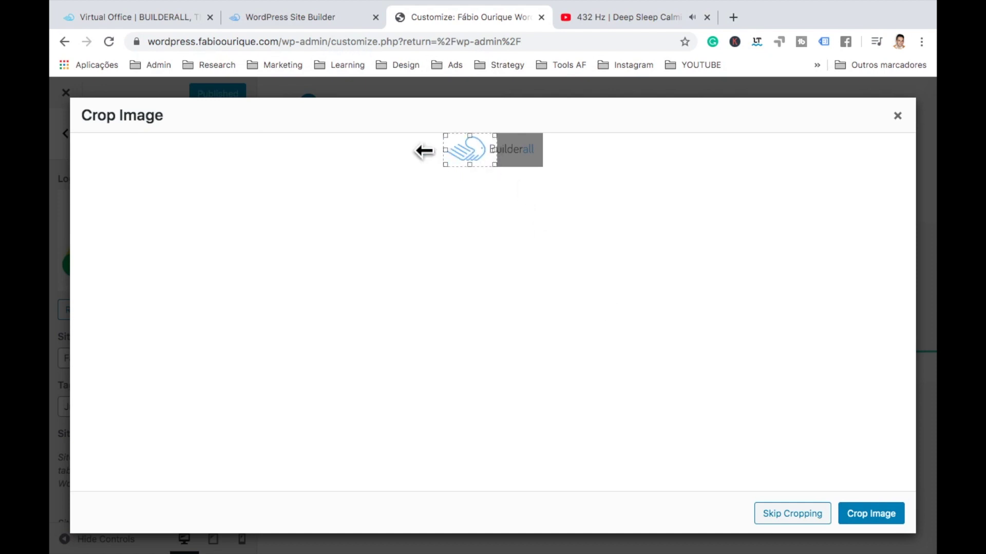
drag(497, 150, 682, 158)
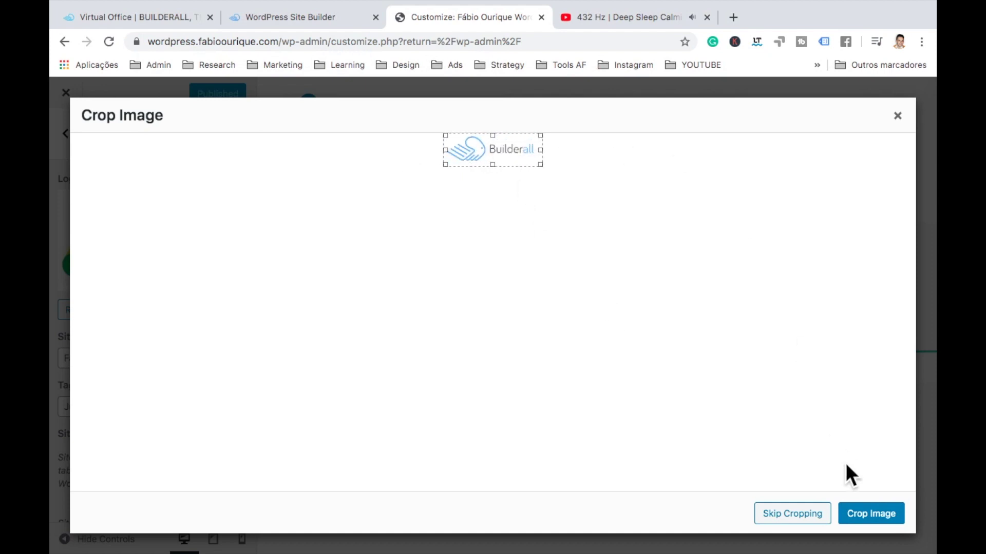
click(869, 522)
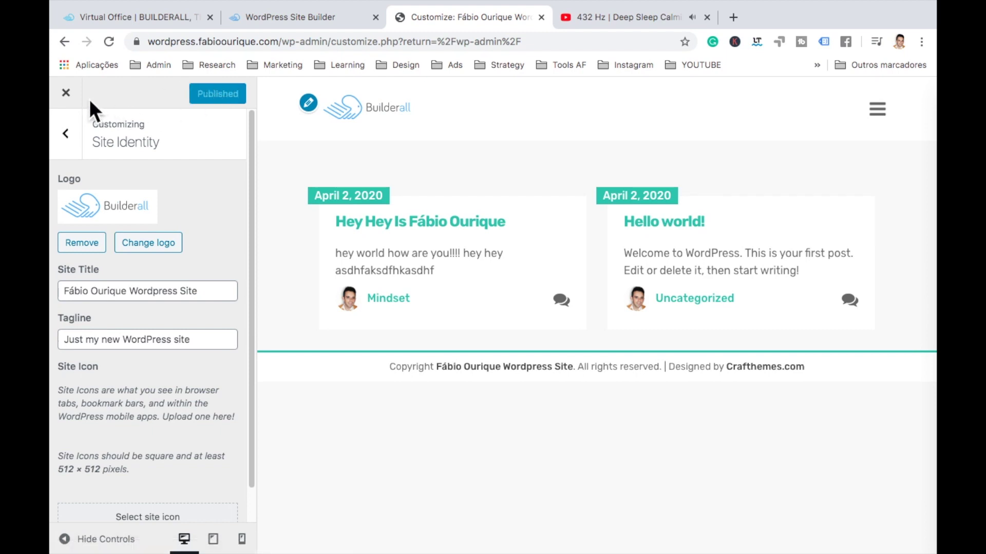
Step: Exit the Customizer after briefly viewing Menus, confirming the return to the Dashboard
click(65, 133)
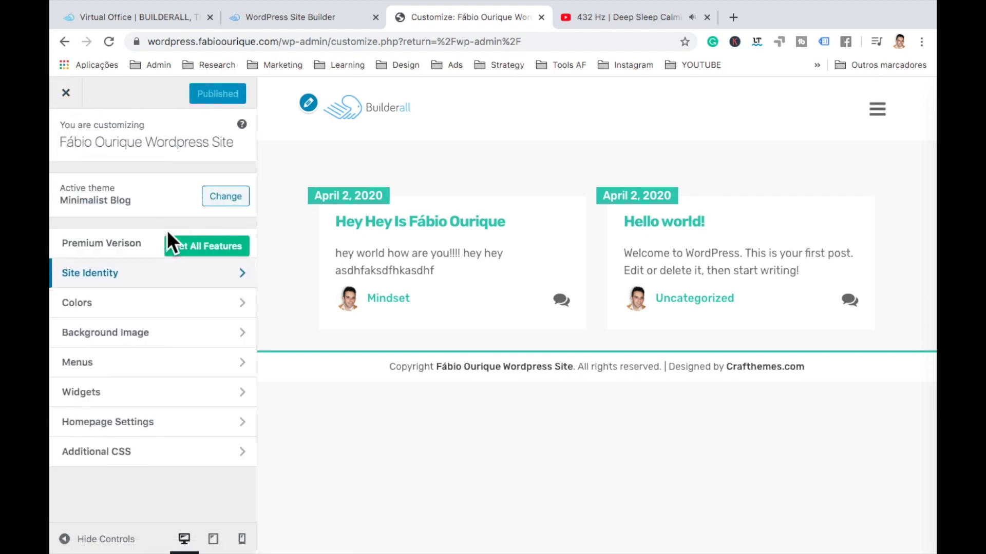
click(219, 373)
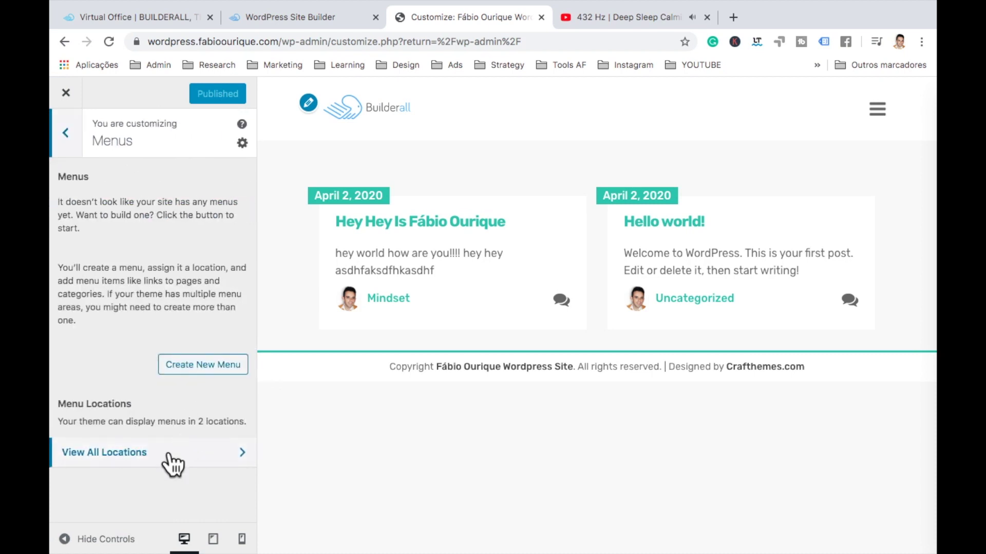
key(Escape)
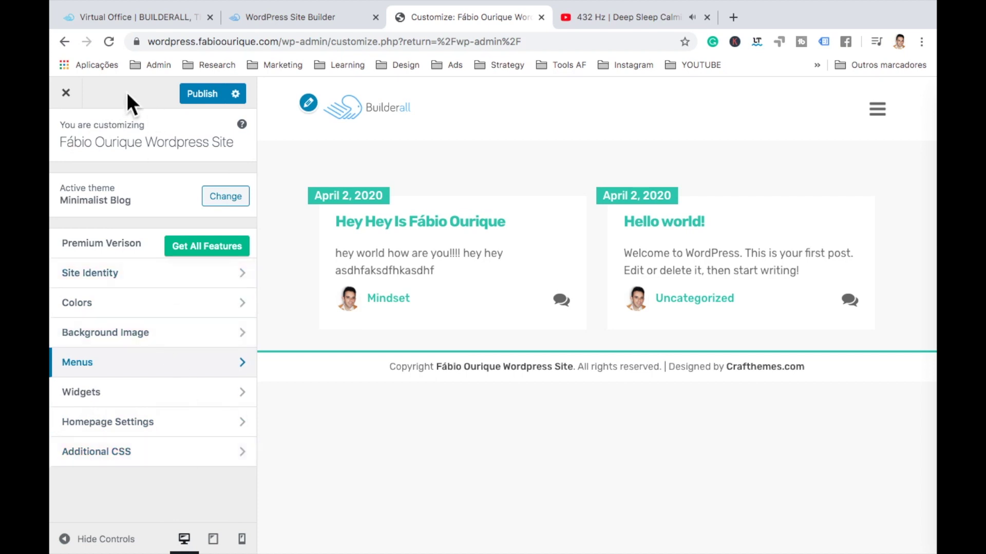
click(66, 94)
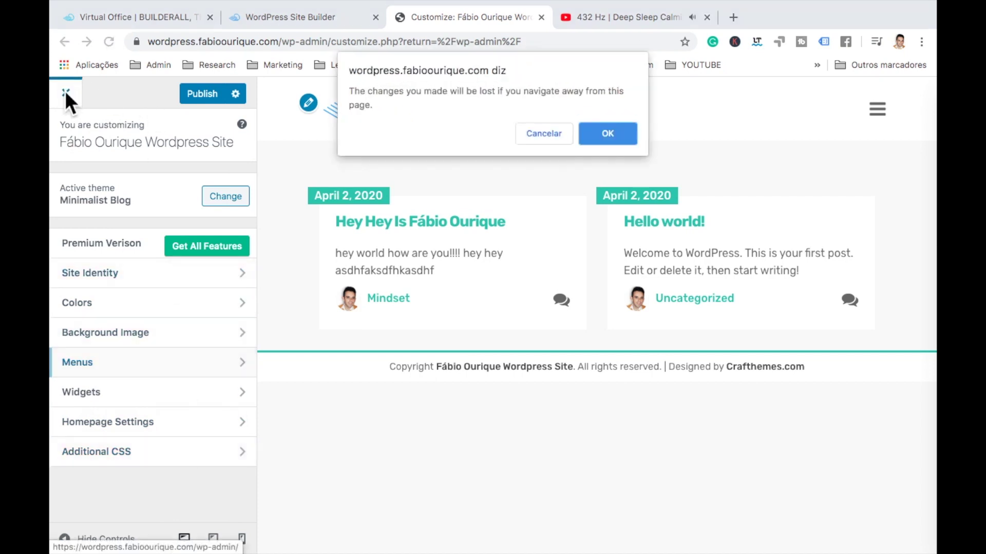
click(610, 139)
Step: Open Settings > General and scroll through the site's general settings
mouse_move(107, 409)
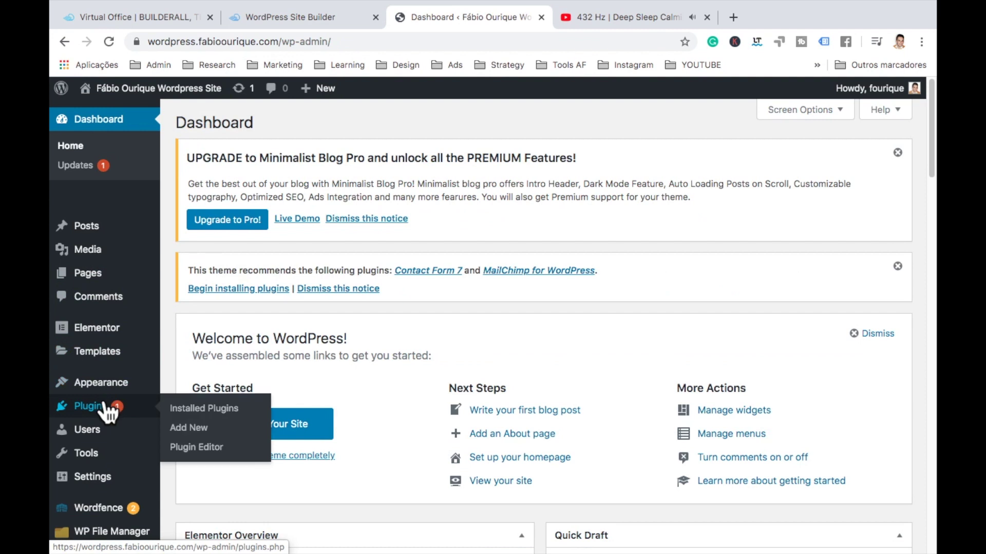
mouse_move(102, 483)
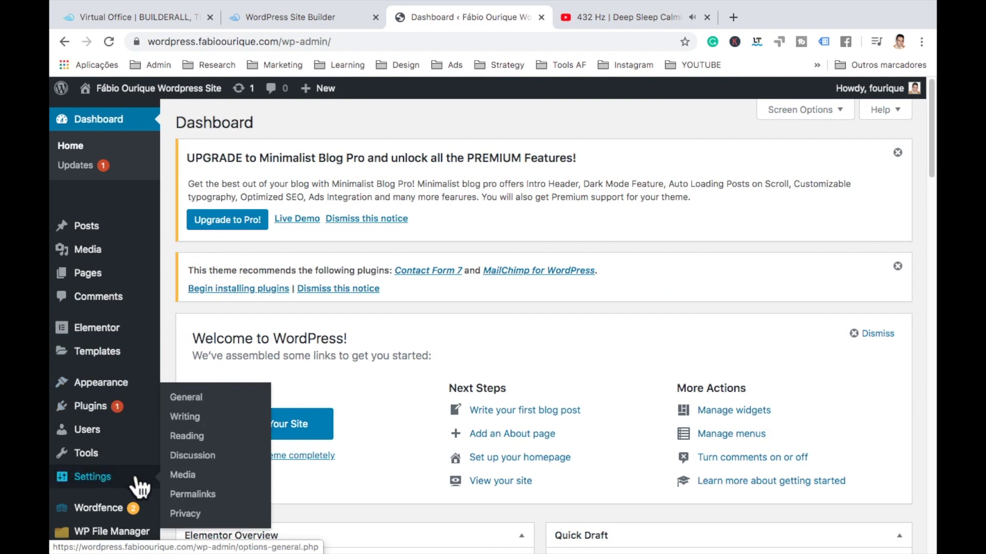
click(199, 400)
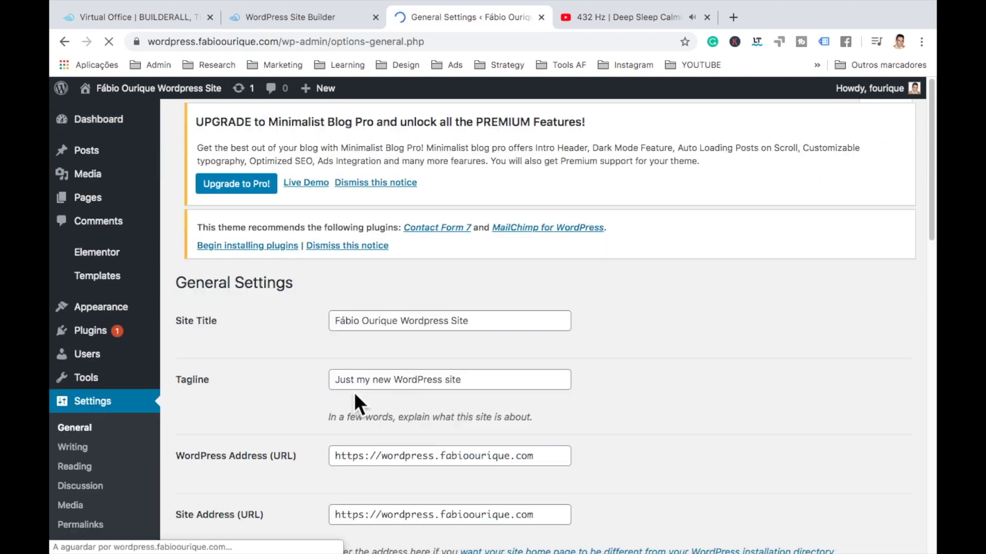
scroll(354, 395, down, 10)
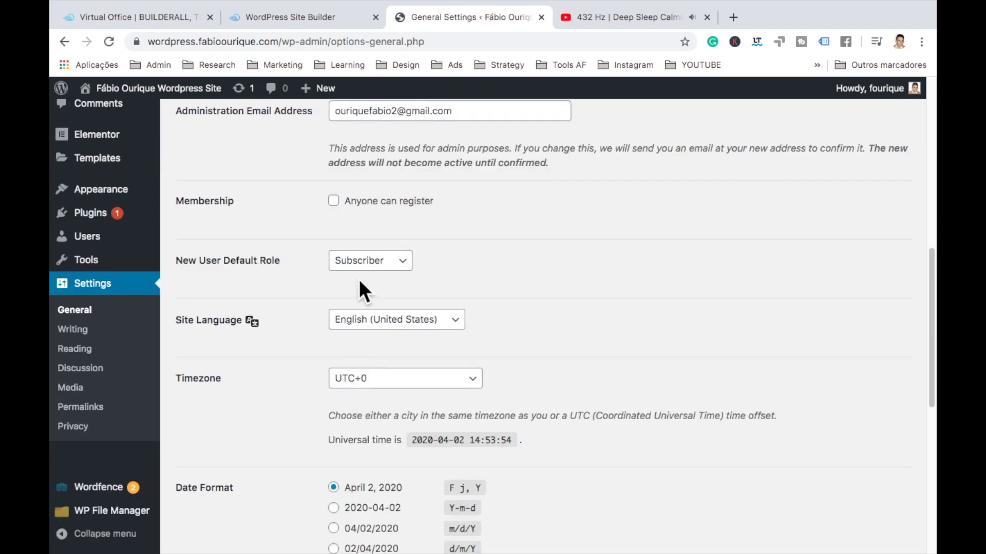
scroll(368, 359, down, 5)
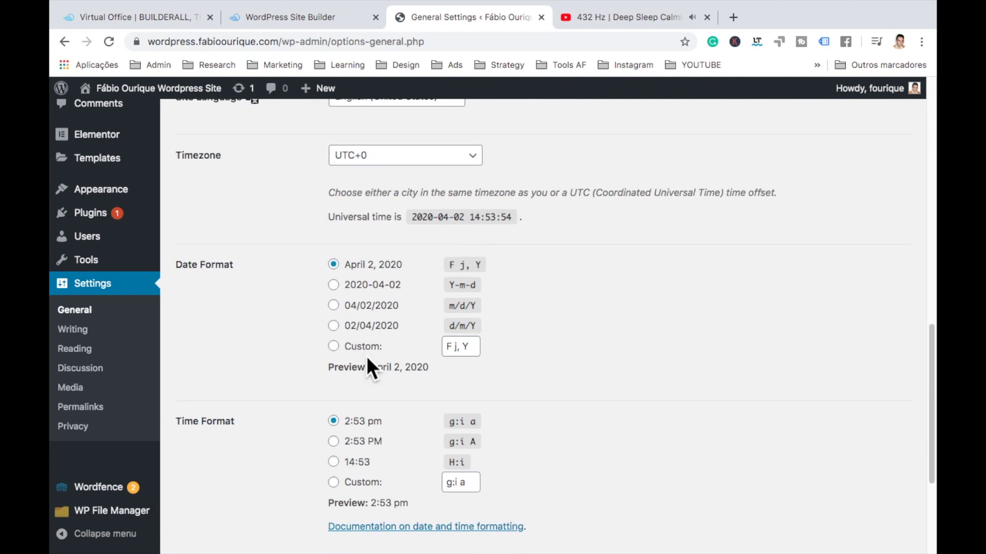
scroll(415, 325, down, 4)
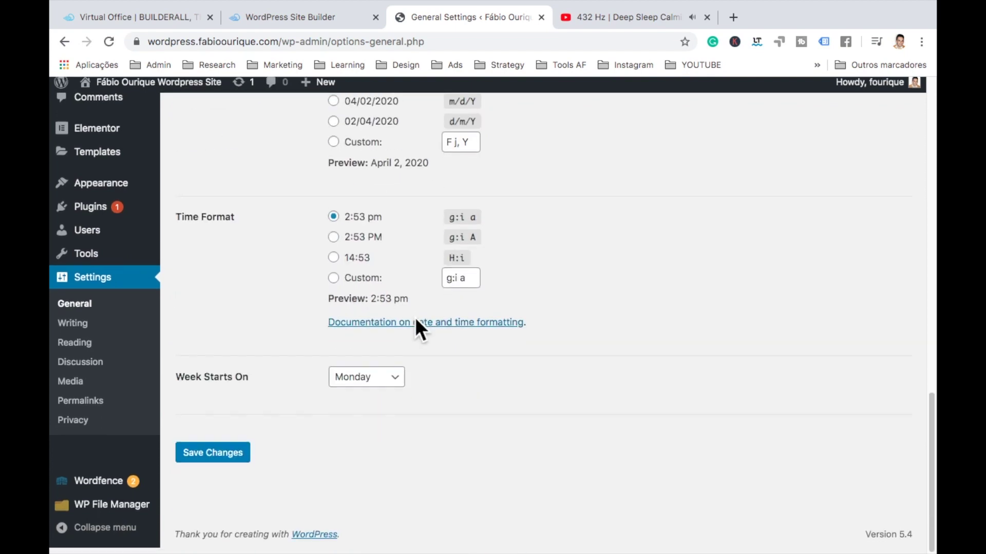
Step: In Settings > Permalinks, select the Post name structure and save the changes
click(99, 409)
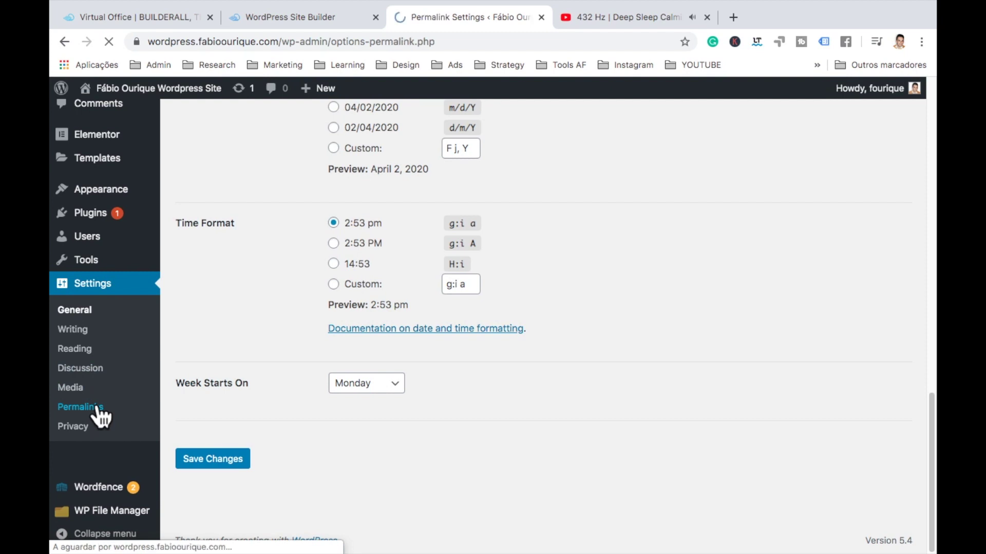
scroll(249, 388, down, 3)
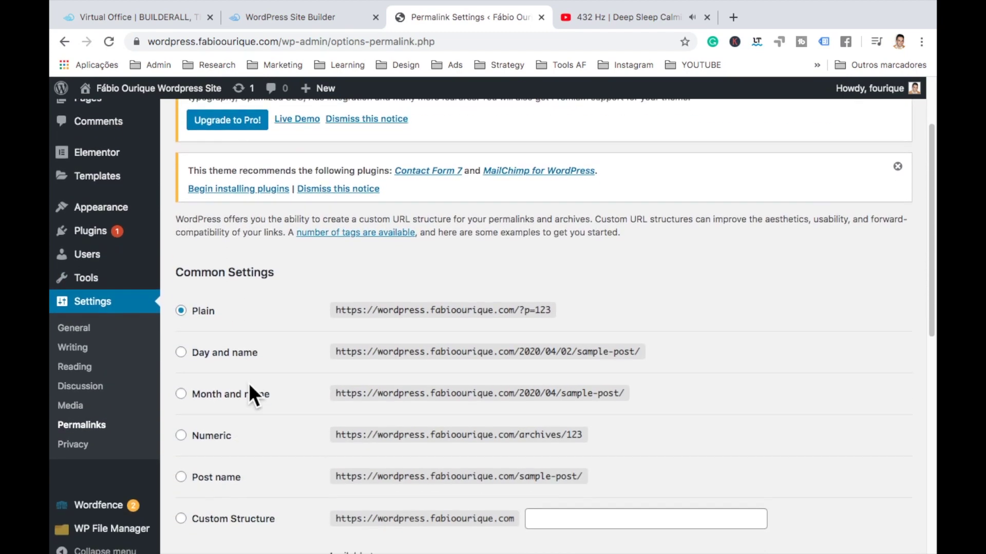
scroll(249, 383, down, 1)
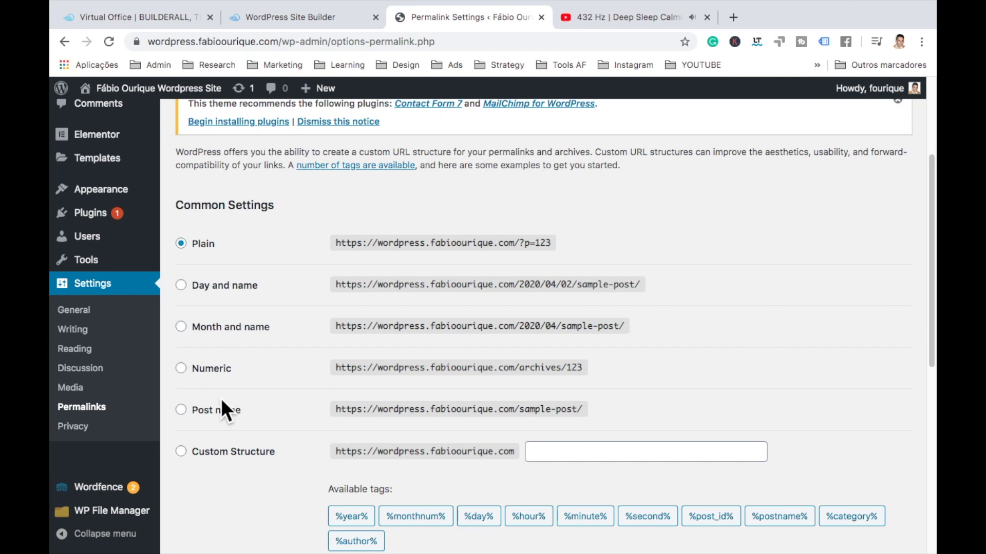
click(181, 410)
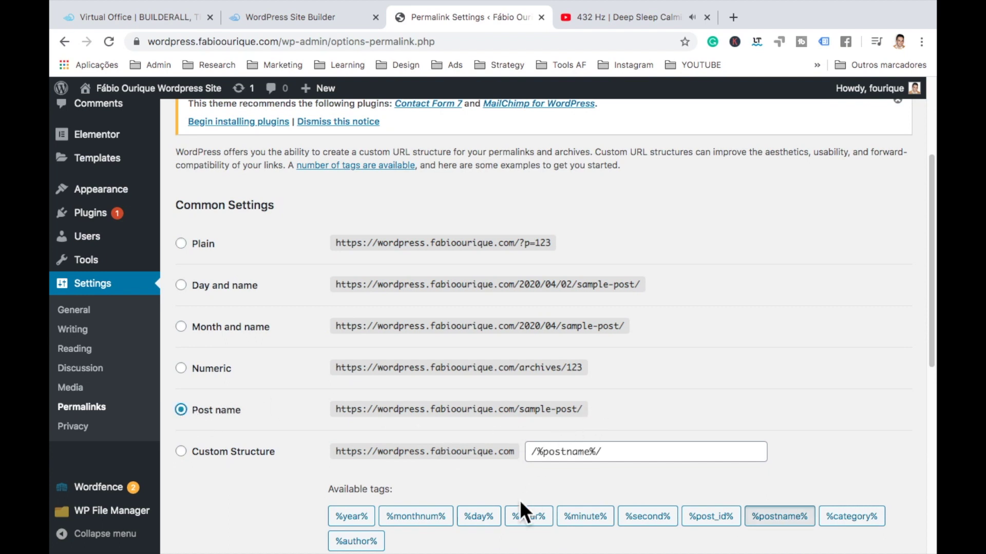
scroll(520, 500, down, 2)
scroll(599, 395, down, 5)
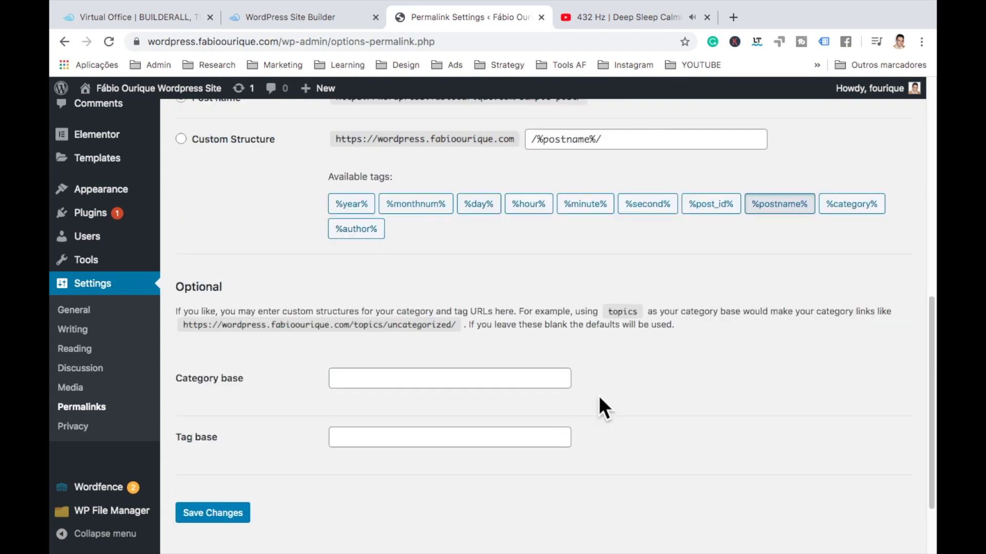
click(212, 461)
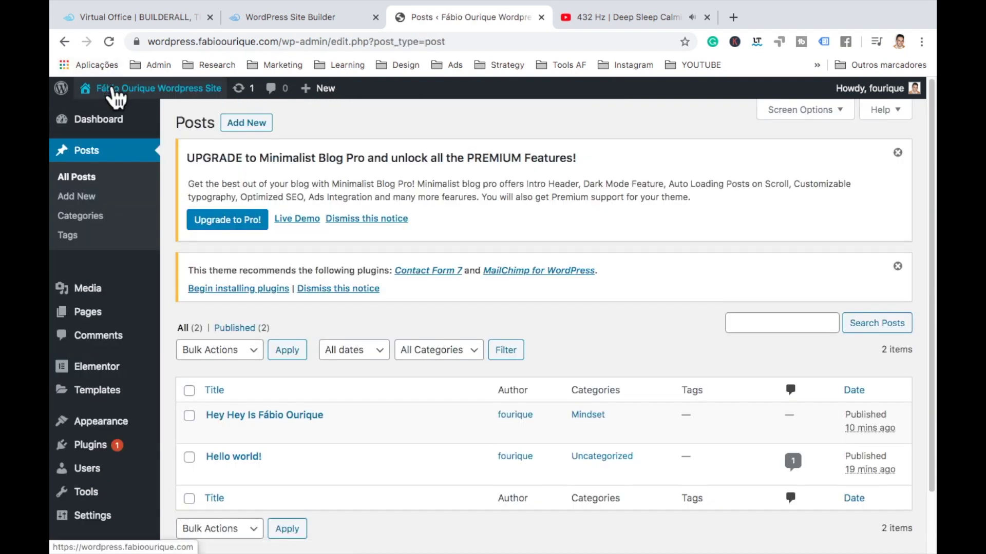
Step: Open the newest post on the live site and check its address ends with the post-name slug
mouse_move(109, 92)
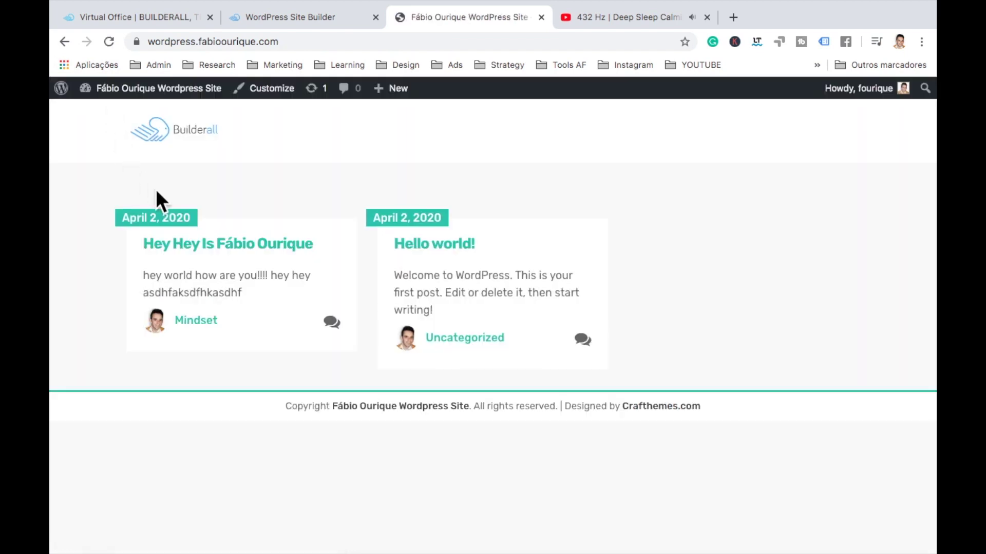
click(199, 250)
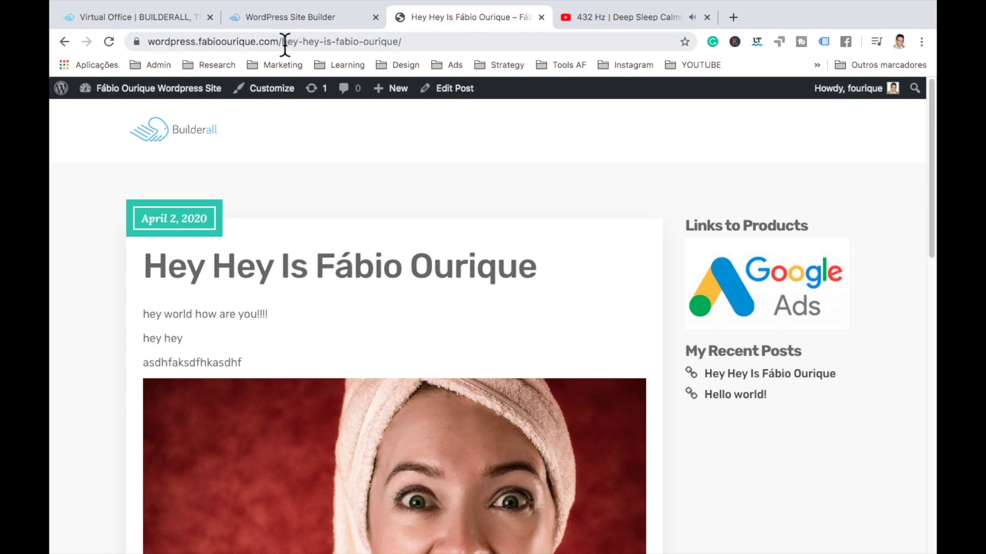
drag(284, 46, 398, 38)
click(286, 205)
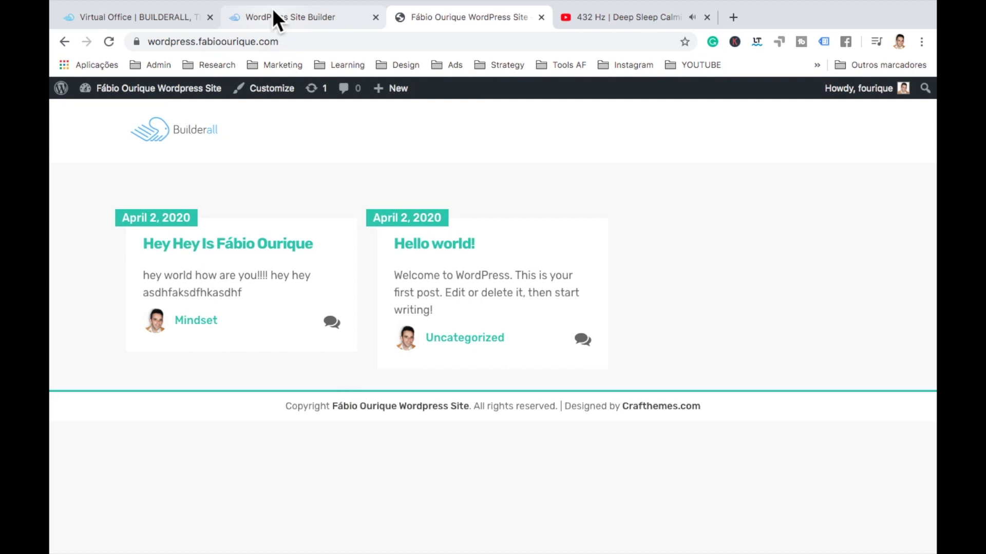
Step: Go to the WordPress admin Dashboard from the site-name menu
mouse_move(149, 88)
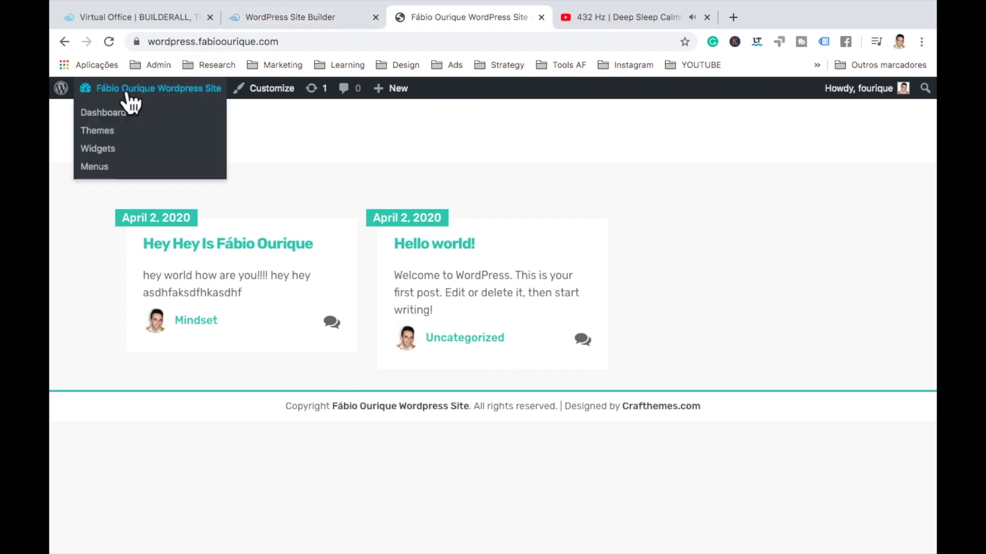
click(103, 114)
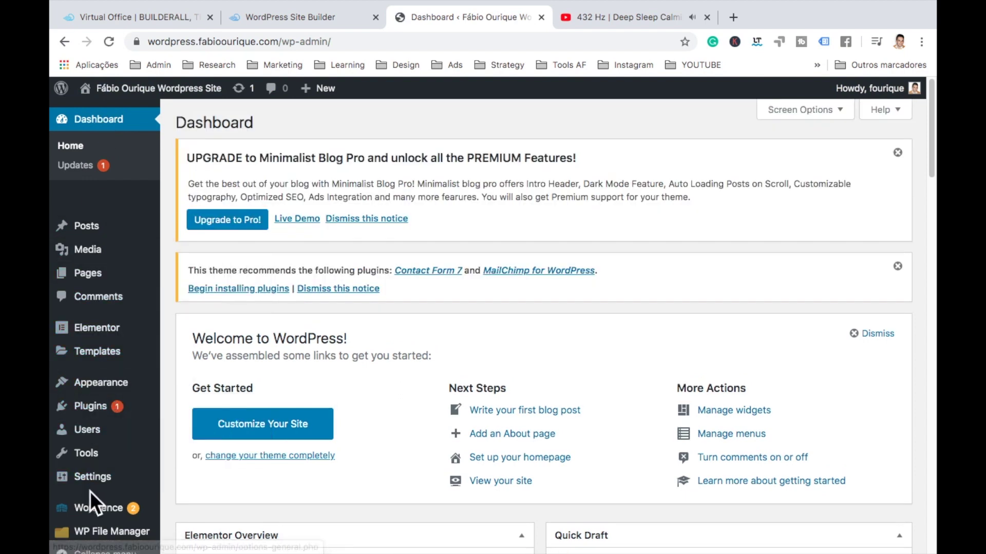
scroll(90, 503, down, 5)
scroll(90, 492, up, 5)
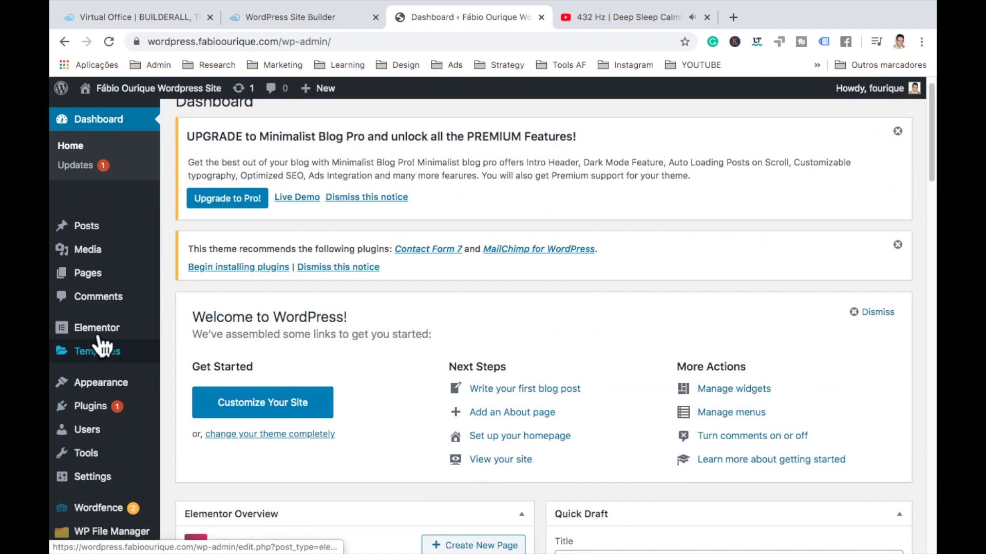
scroll(313, 242, up, 1)
Step: Switch to the Builderall WordPress Site Builder tab, via the Virtual Office, and back
click(291, 17)
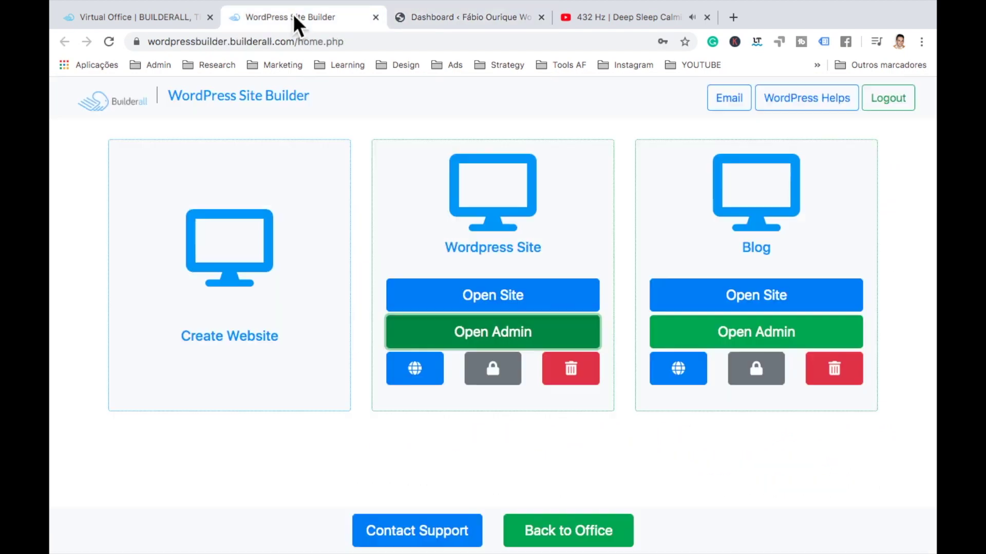
click(165, 23)
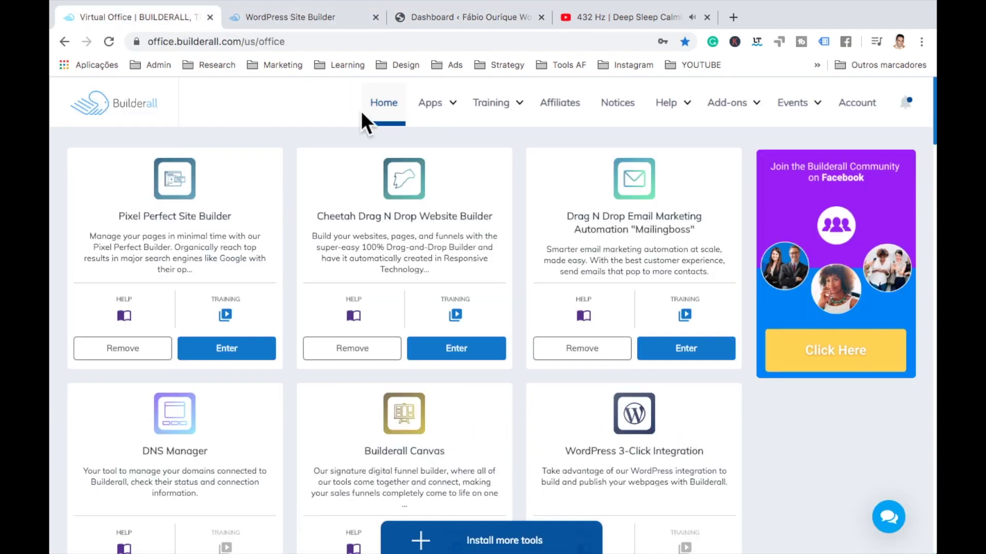
scroll(426, 252, down, 1)
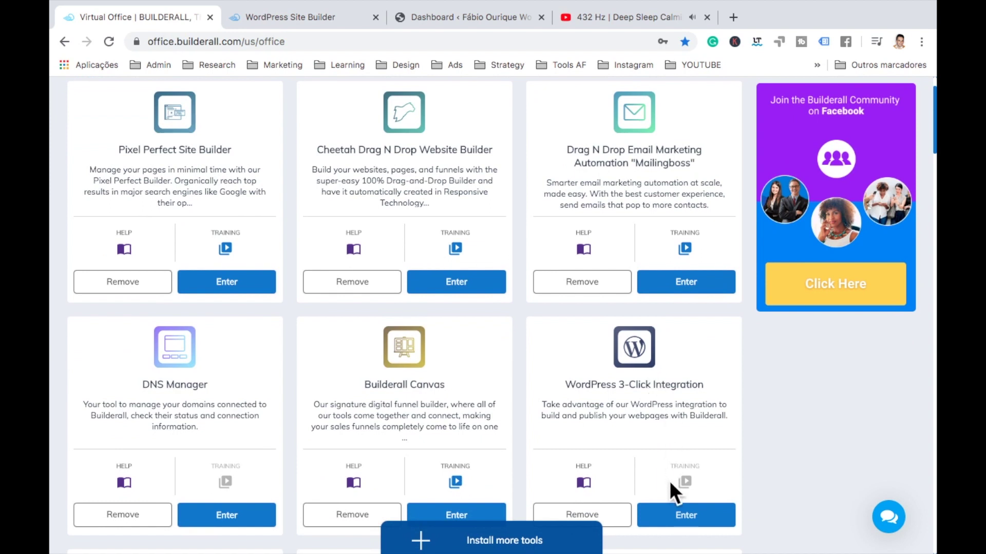
click(318, 16)
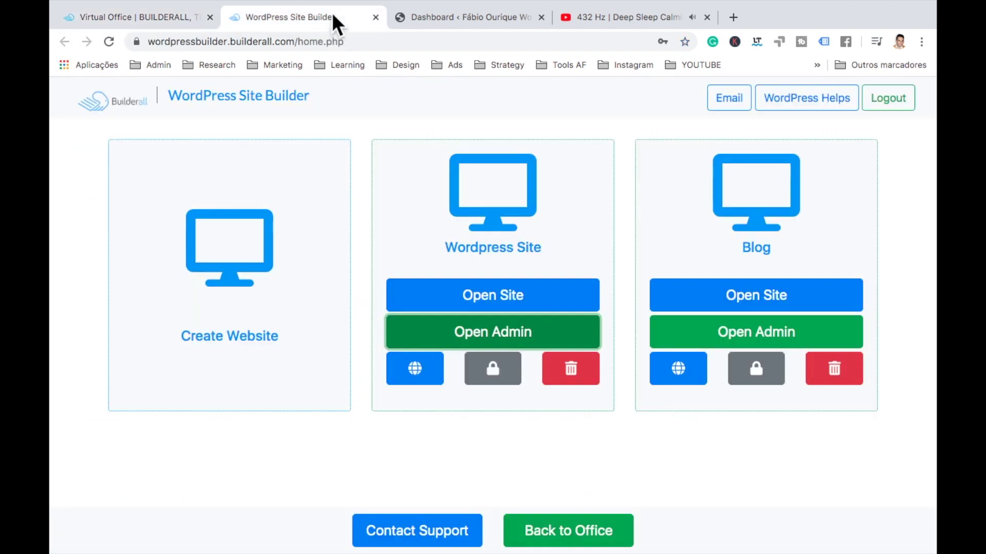
Step: Open the Wordpress Site's live pages in a new tab, then close that tab again
click(465, 292)
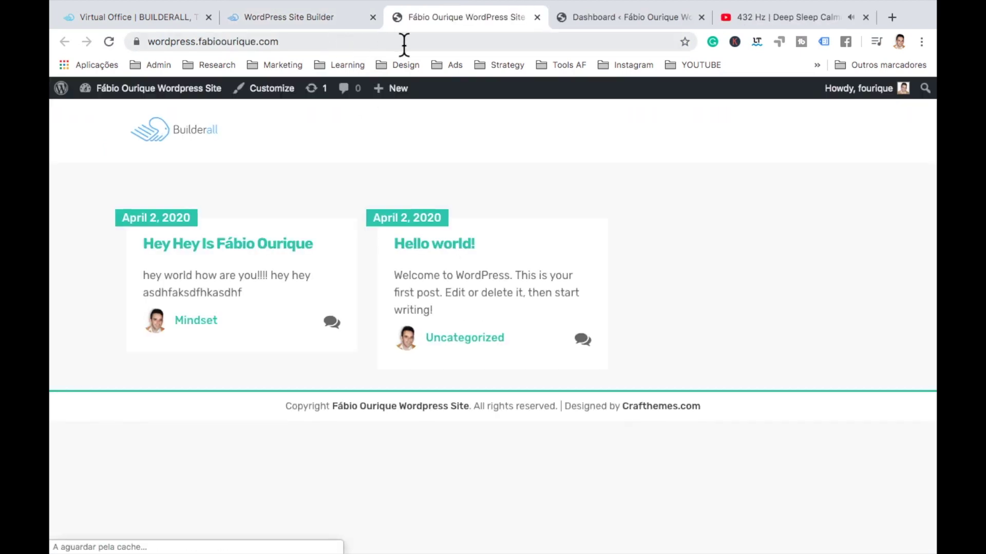
click(537, 17)
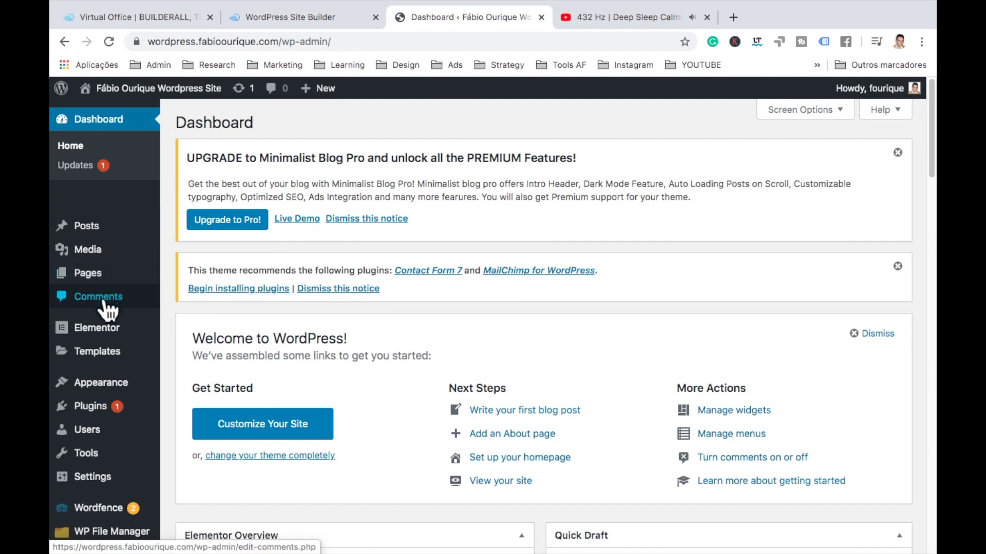
mouse_move(89, 436)
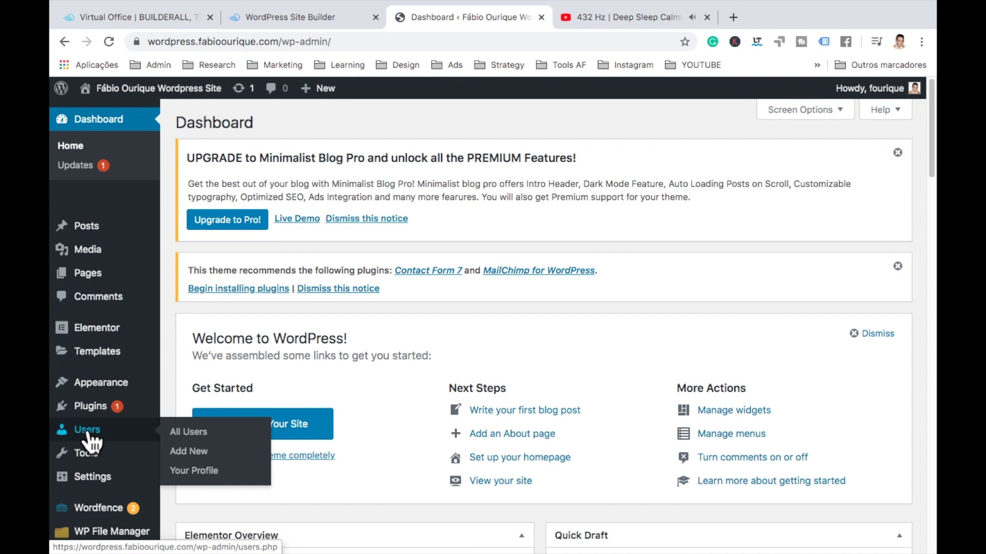
scroll(89, 437, down, 2)
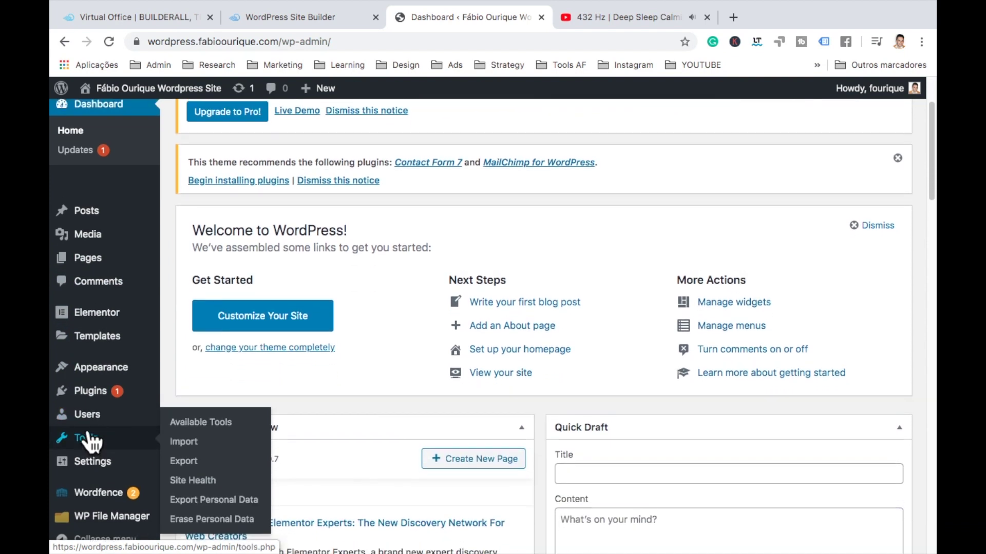